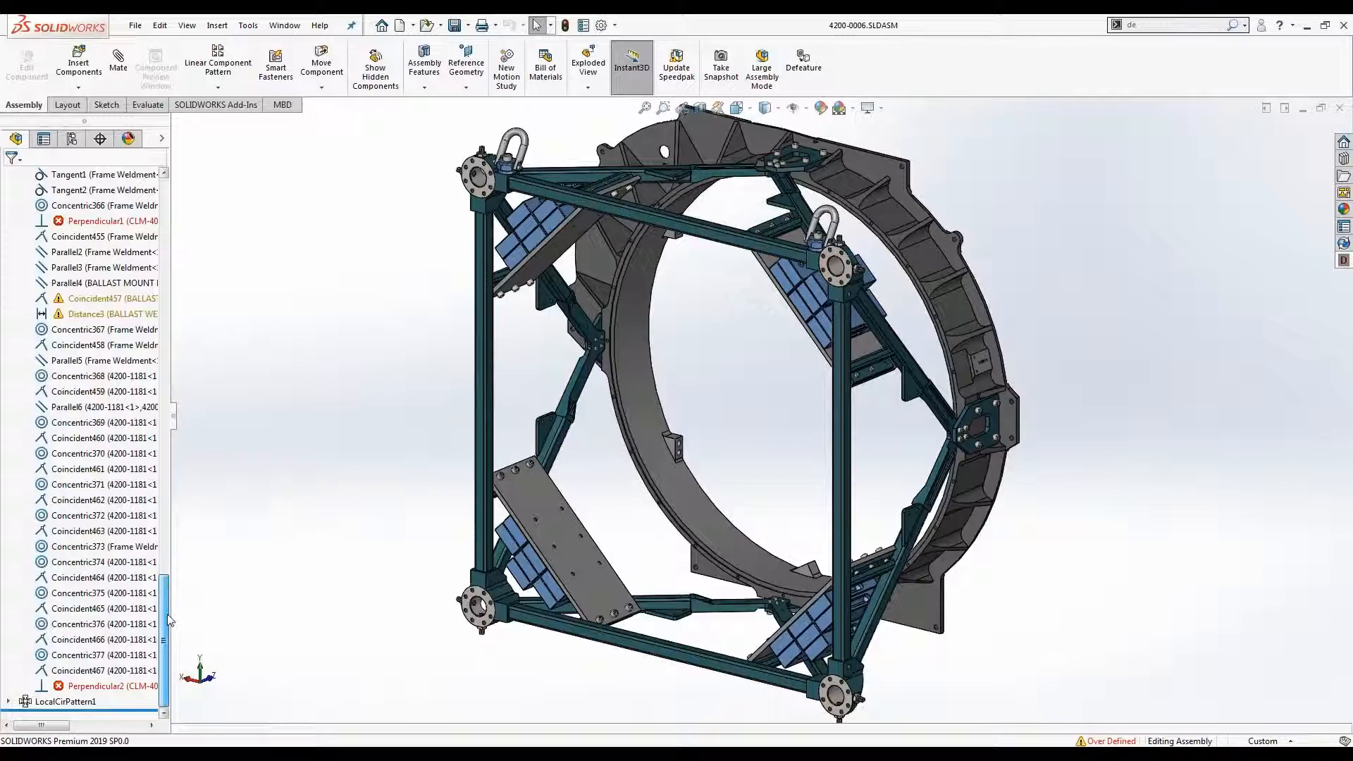
Group the mates in MateGroup1 by status and go through the list to the errors and over-defined groups.
{"action": "left_click_drag", "start_coordinate": [167, 615], "coordinate": [205, 270]}
{"action": "right_click", "coordinate": [71, 275]}
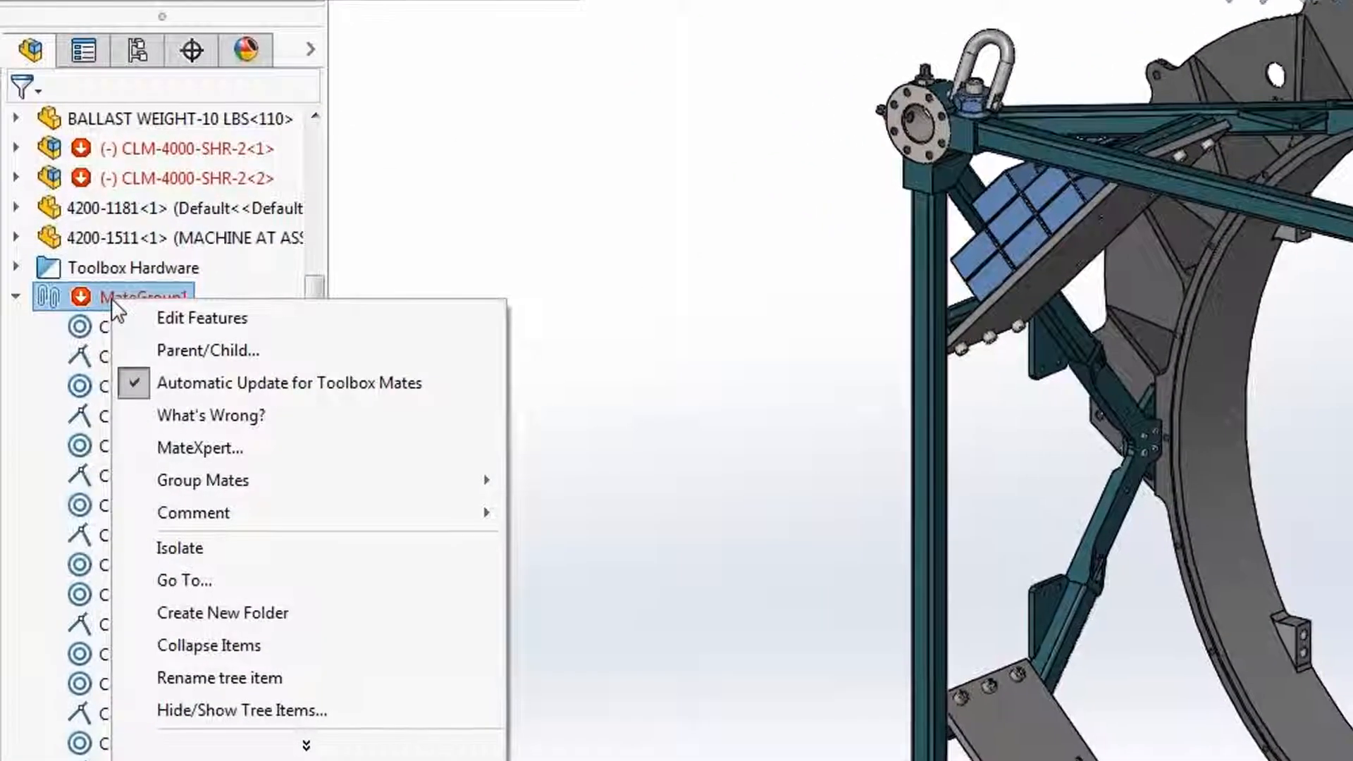
{"action": "mouse_move", "coordinate": [196, 484]}
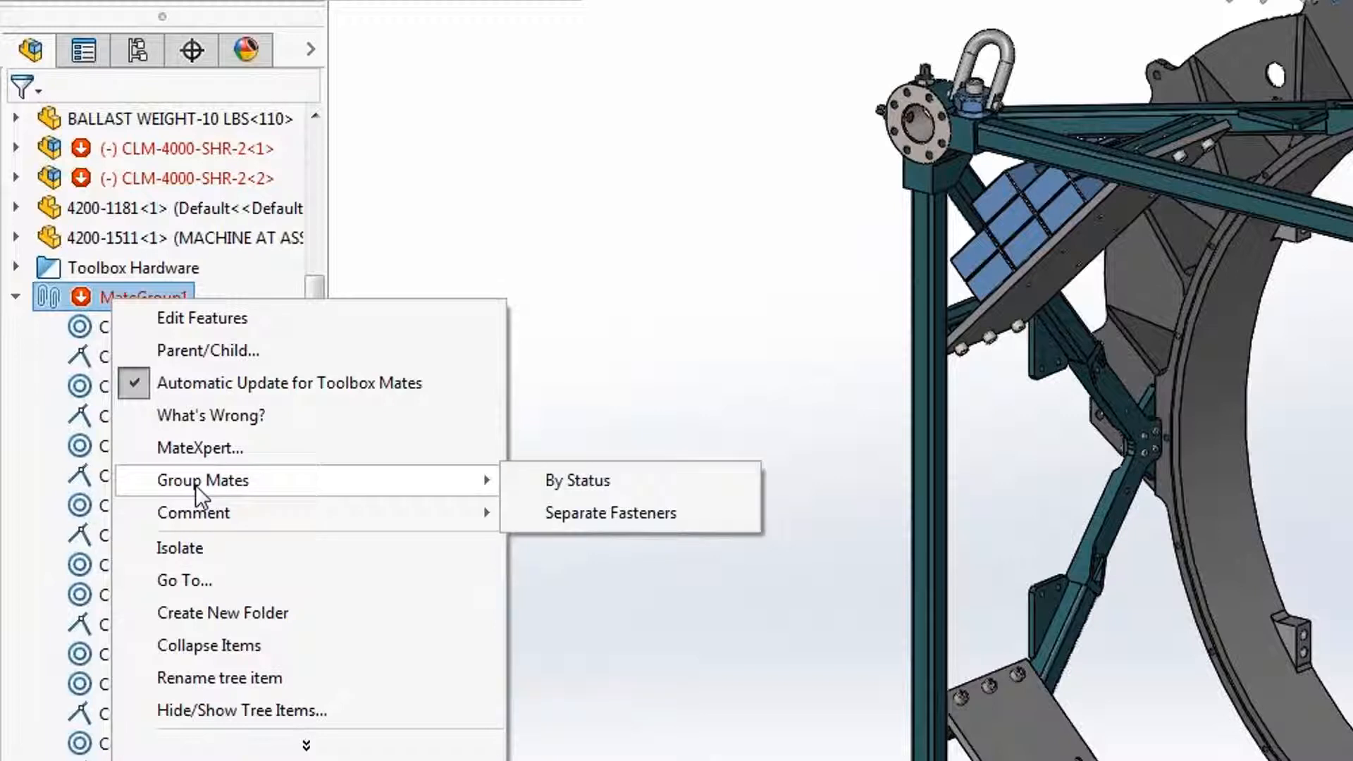
{"action": "left_click", "coordinate": [585, 482]}
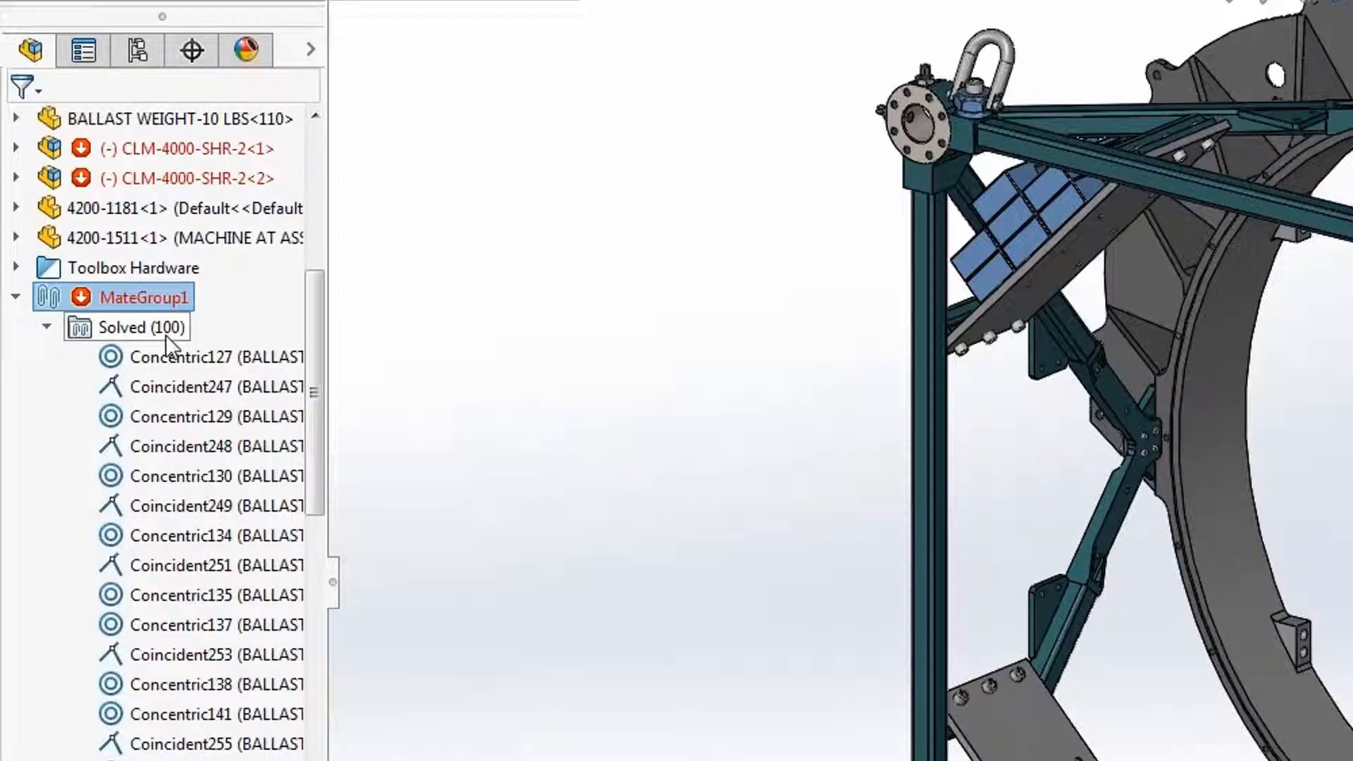
{"action": "left_click", "coordinate": [47, 327]}
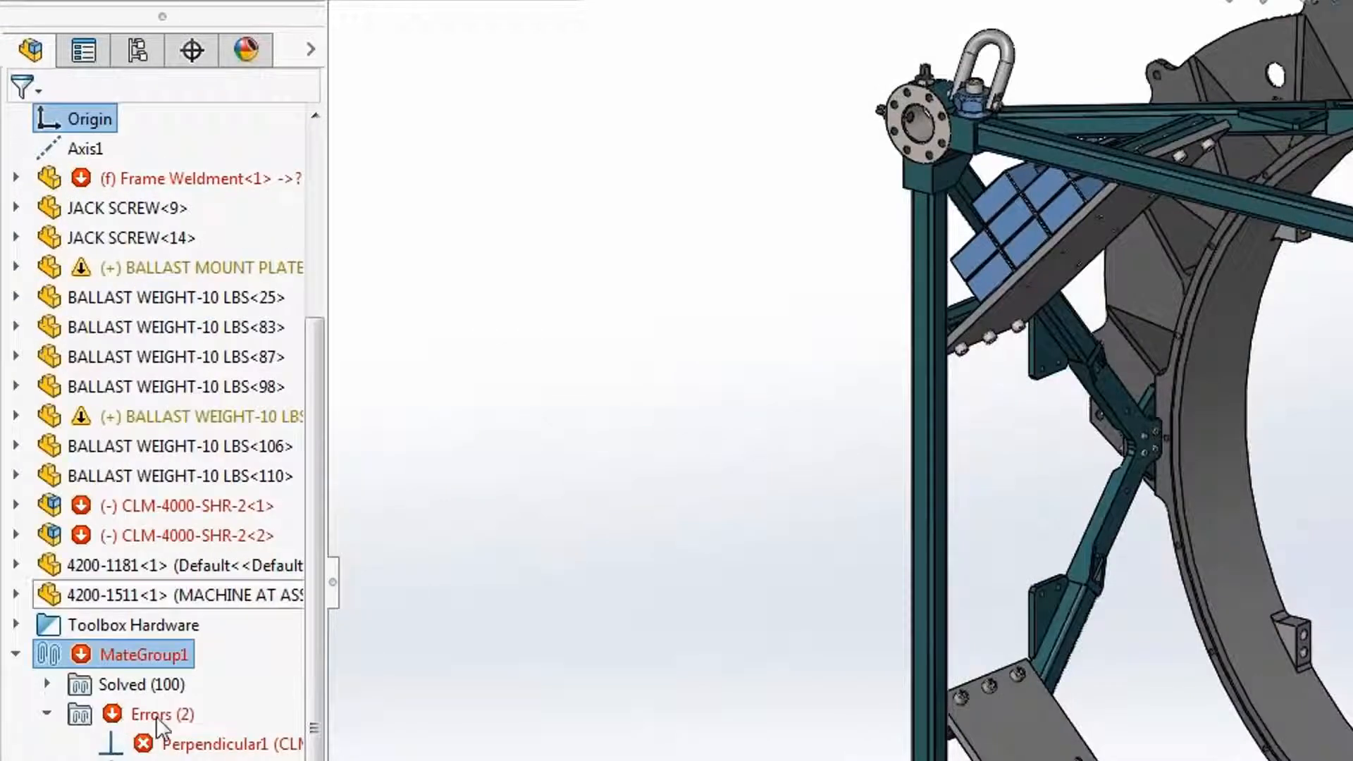
{"action": "left_click", "coordinate": [46, 684]}
{"action": "left_click_drag", "start_coordinate": [316, 353], "coordinate": [333, 760]}
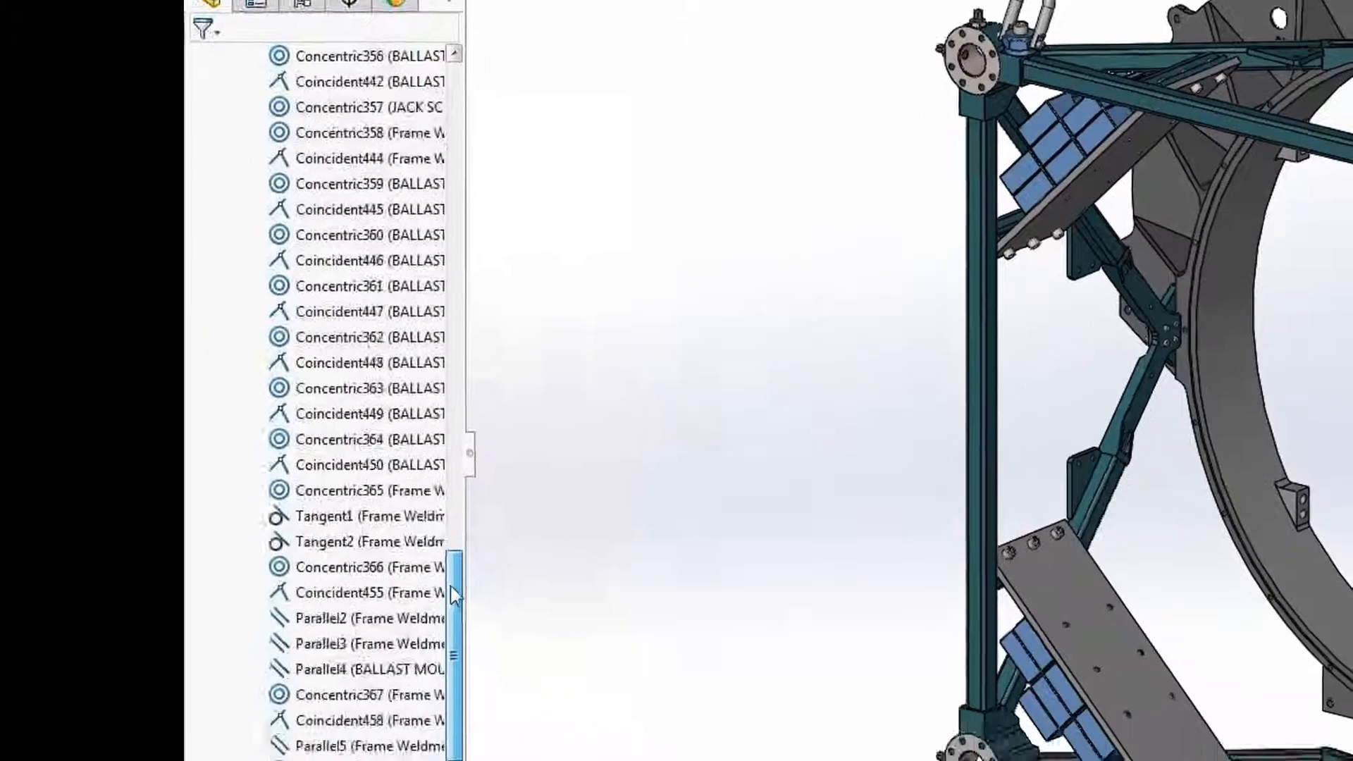
{"action": "left_click_drag", "start_coordinate": [607, 548], "coordinate": [603, 629]}
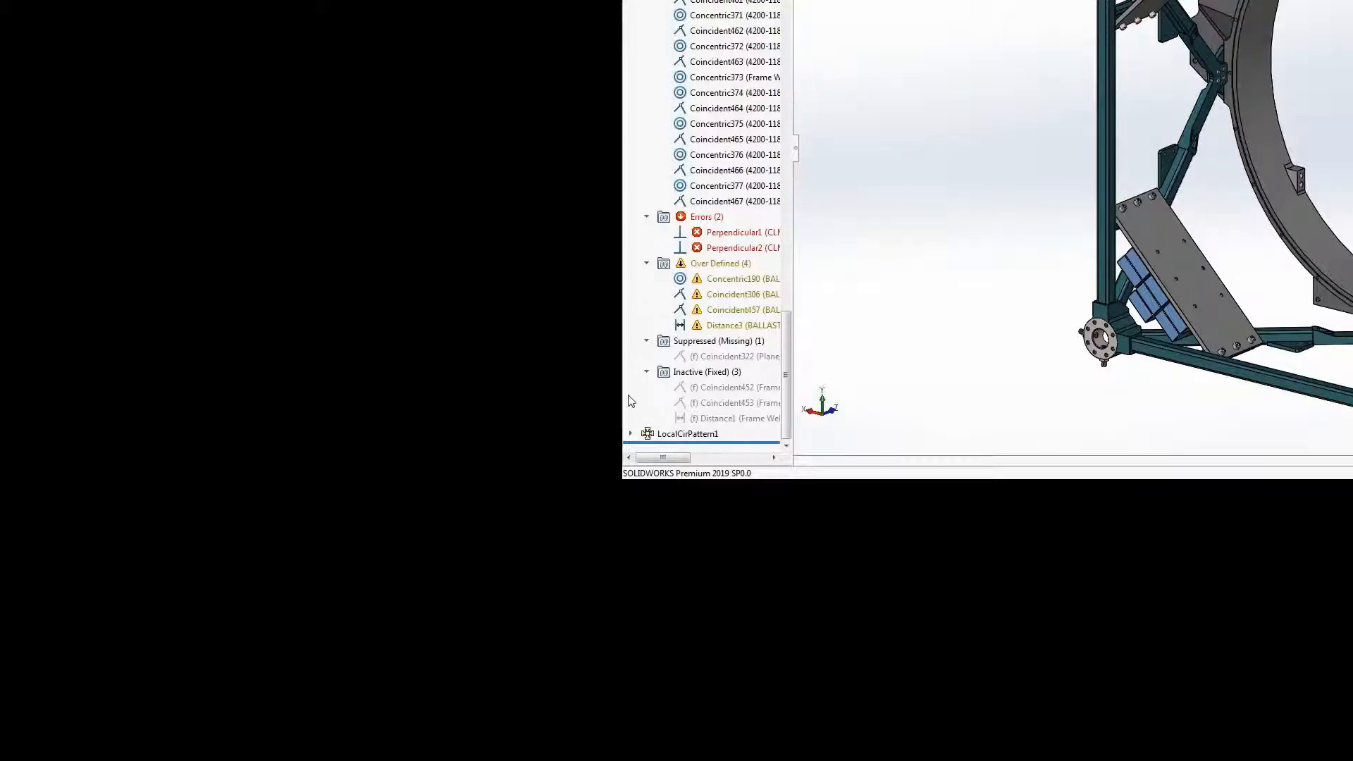
Repair the Perpendicular1 mate with the upper square tube face of the Frame Weldment, replacing all other missing mate references too.
{"action": "right_click", "coordinate": [729, 232]}
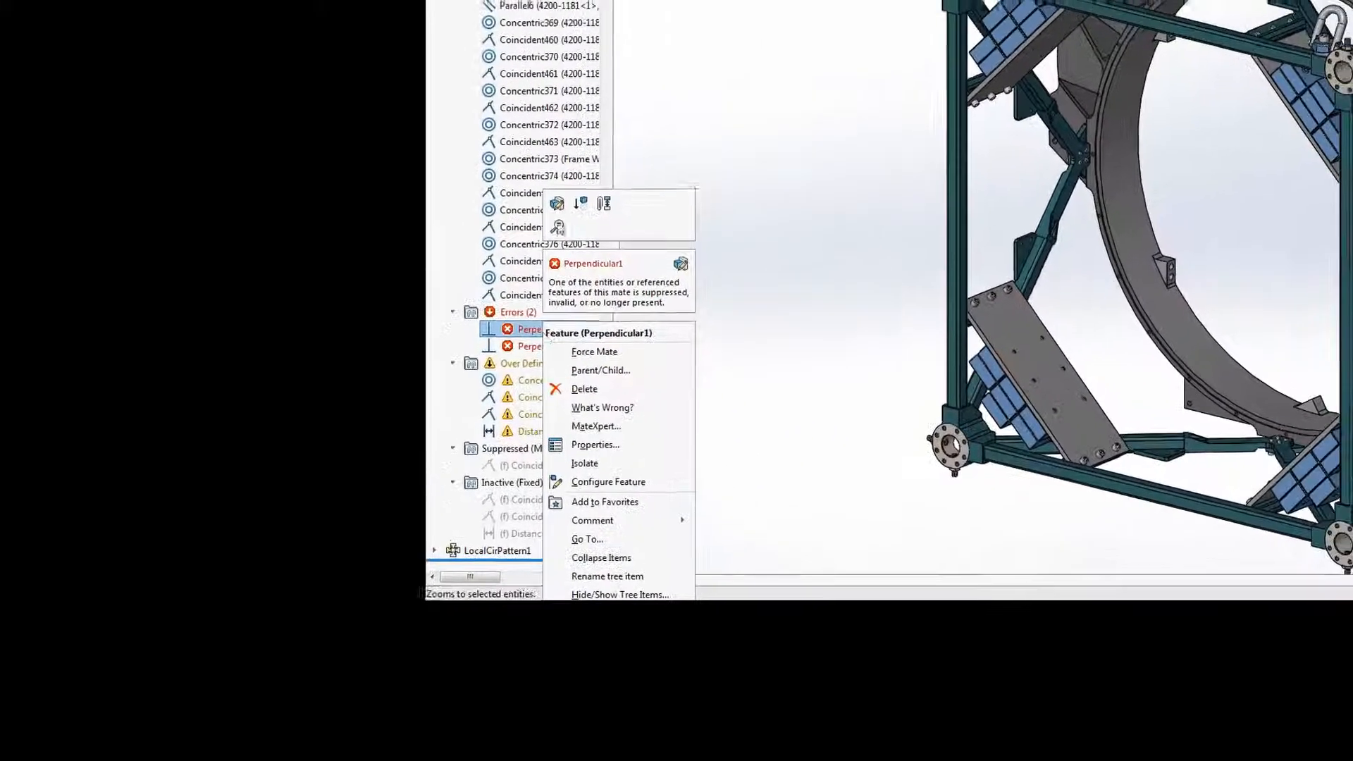
{"action": "left_click", "coordinate": [557, 204]}
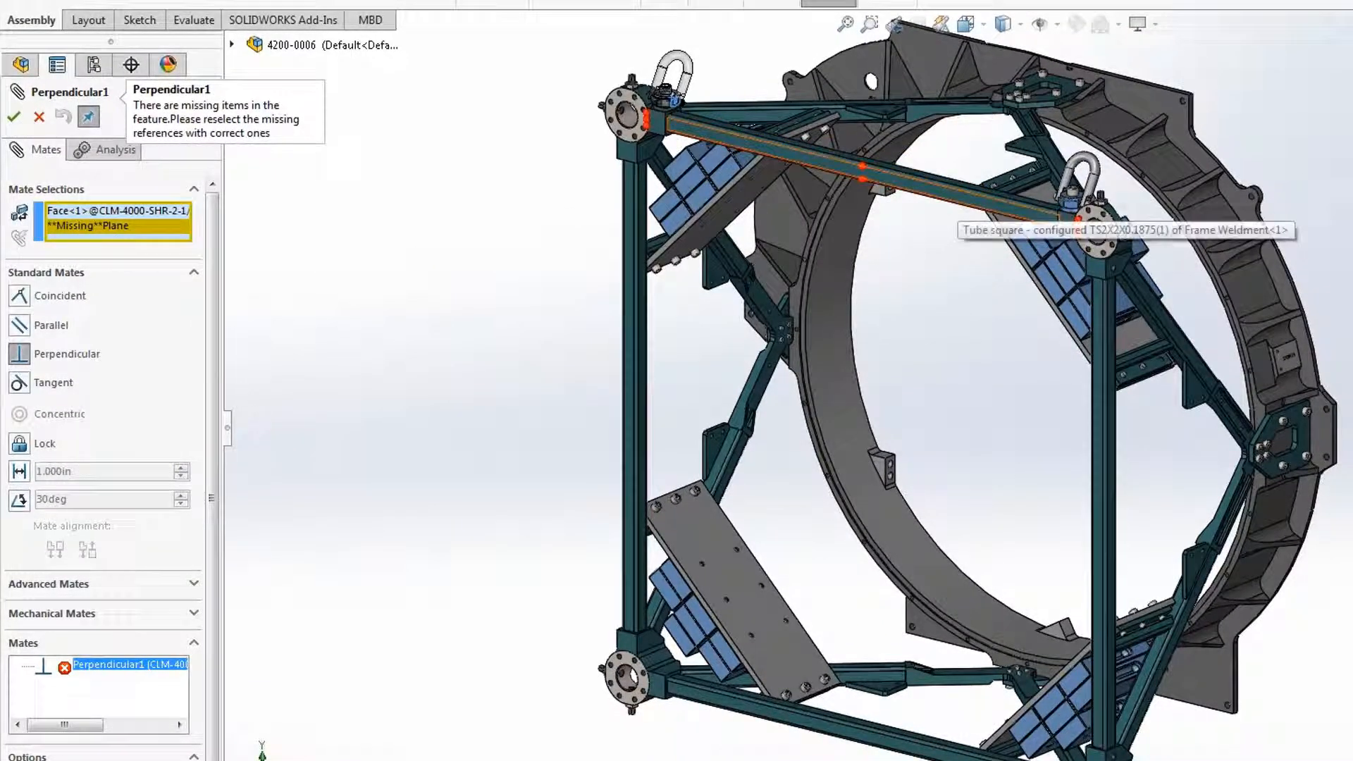
{"action": "left_click", "coordinate": [956, 192]}
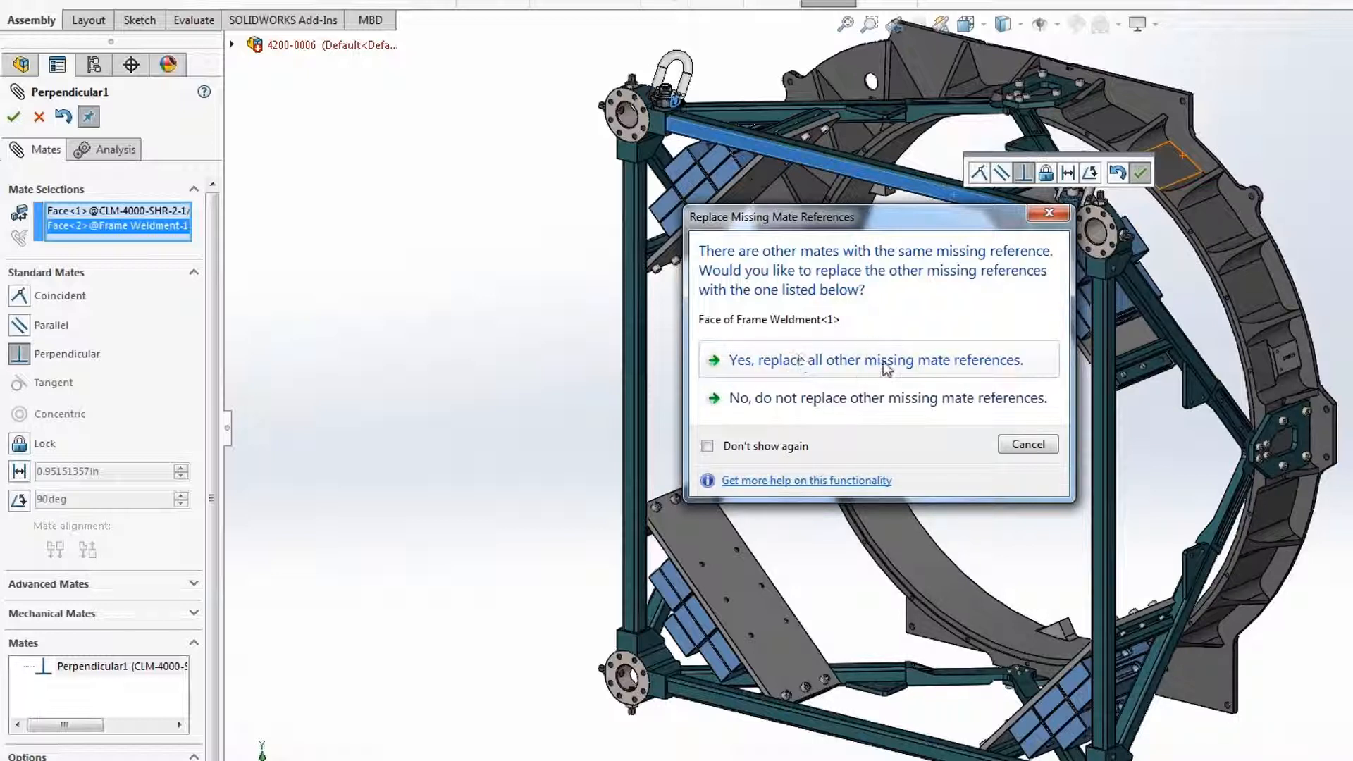
{"action": "left_click", "coordinate": [918, 359]}
{"action": "left_click", "coordinate": [567, 101]}
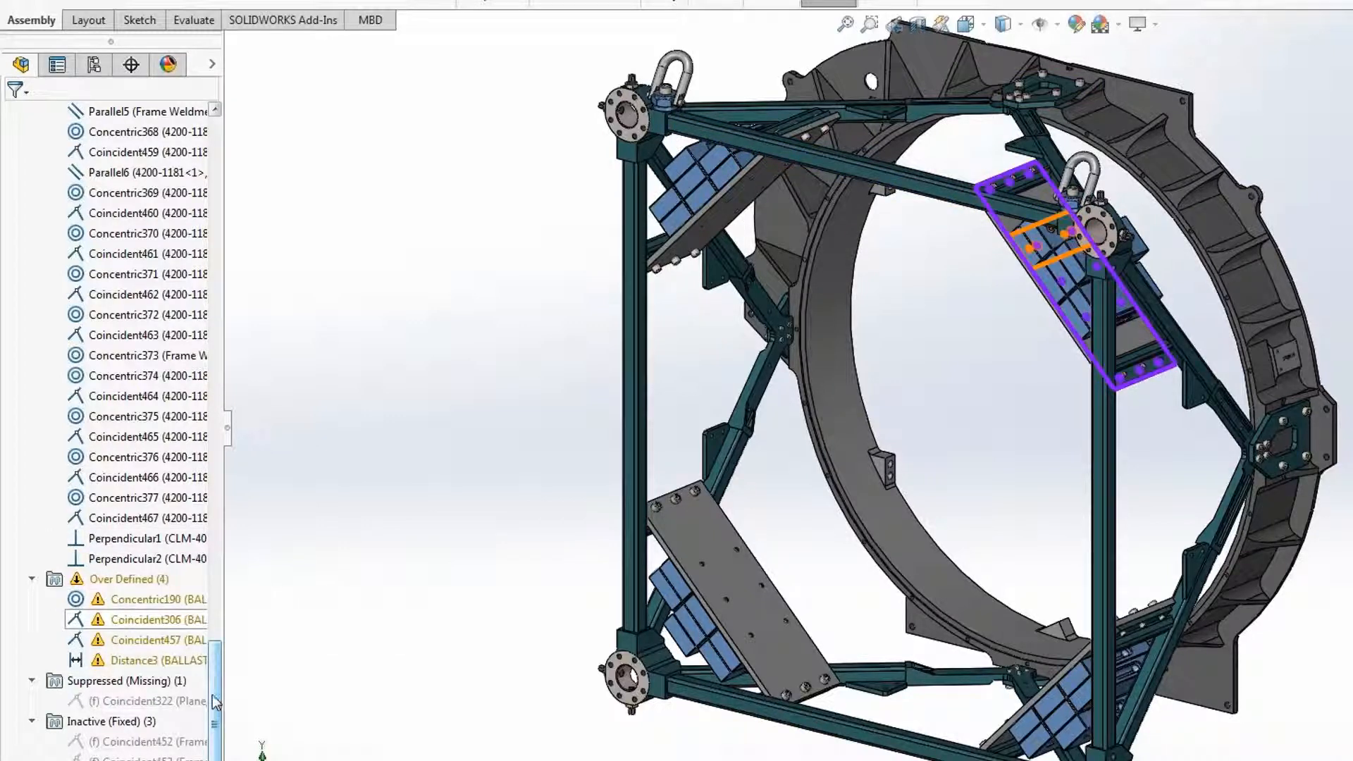
Suppress the over-defining Distance3 mate.
{"action": "left_click", "coordinate": [125, 665]}
{"action": "right_click", "coordinate": [125, 666]}
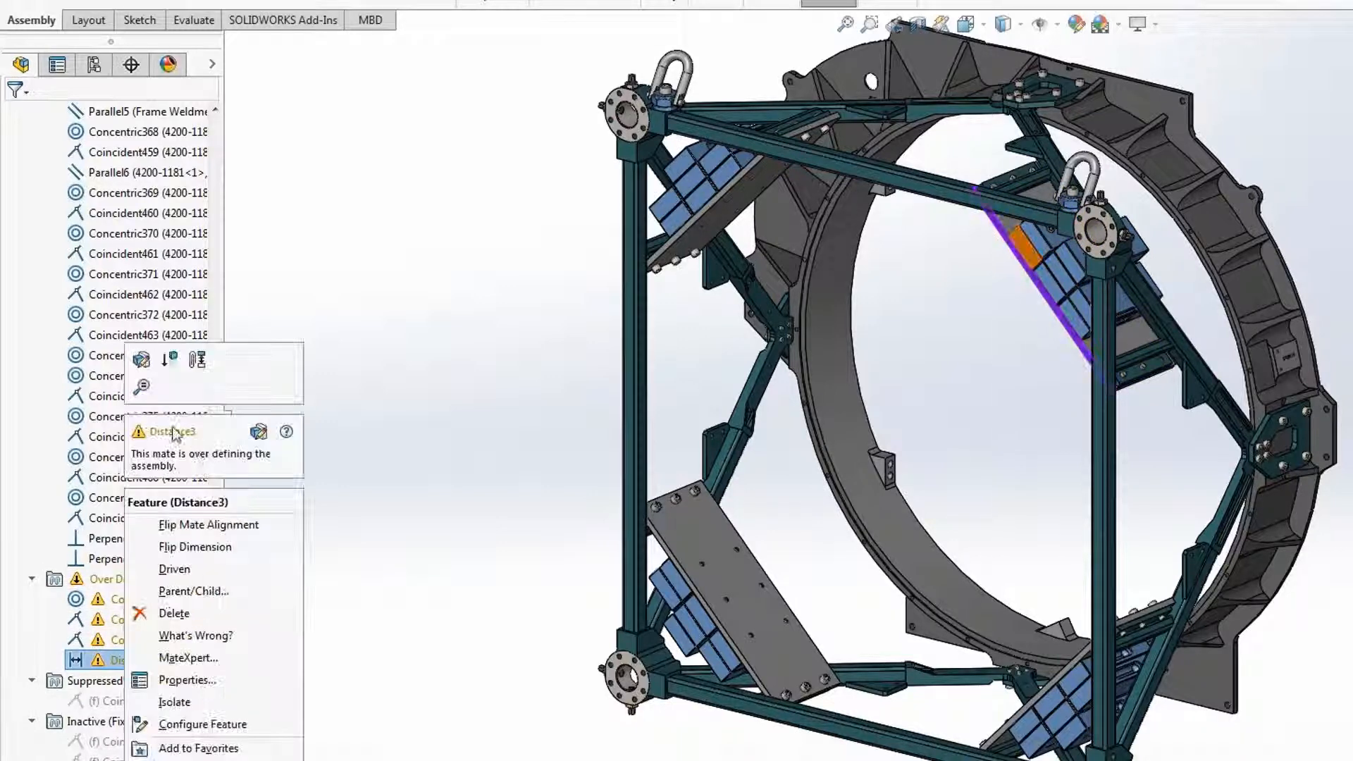
{"action": "left_click", "coordinate": [180, 365]}
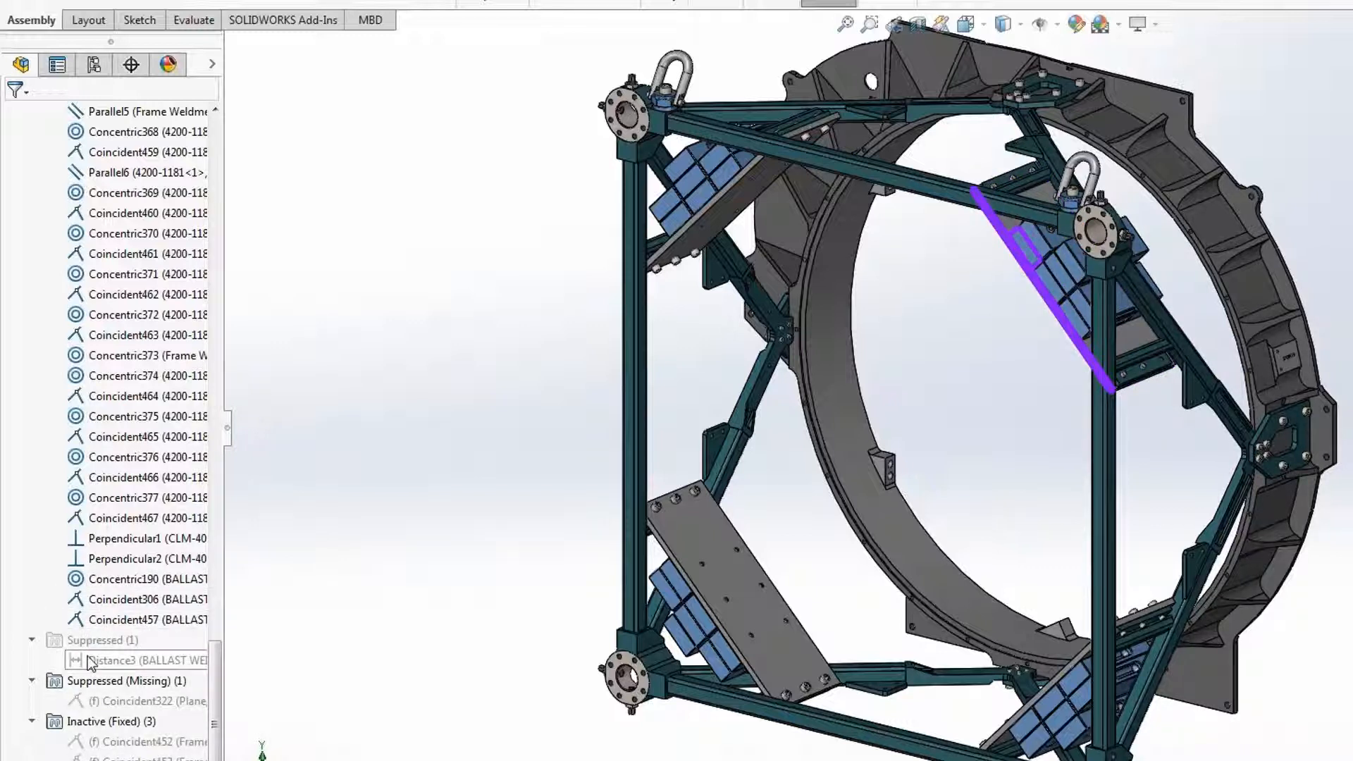
Delete the suppressed Coincident322 mate that has a missing reference.
{"action": "right_click", "coordinate": [141, 701]}
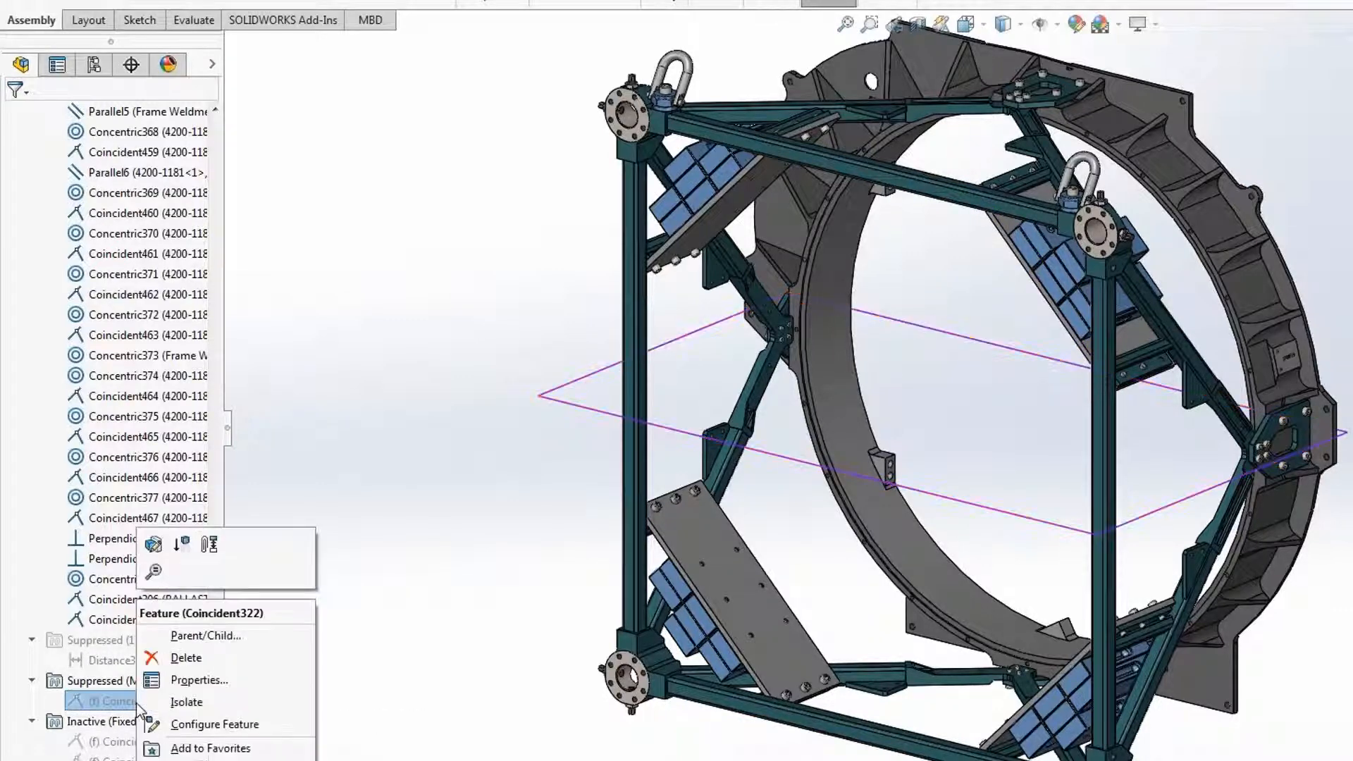
{"action": "left_click", "coordinate": [186, 659]}
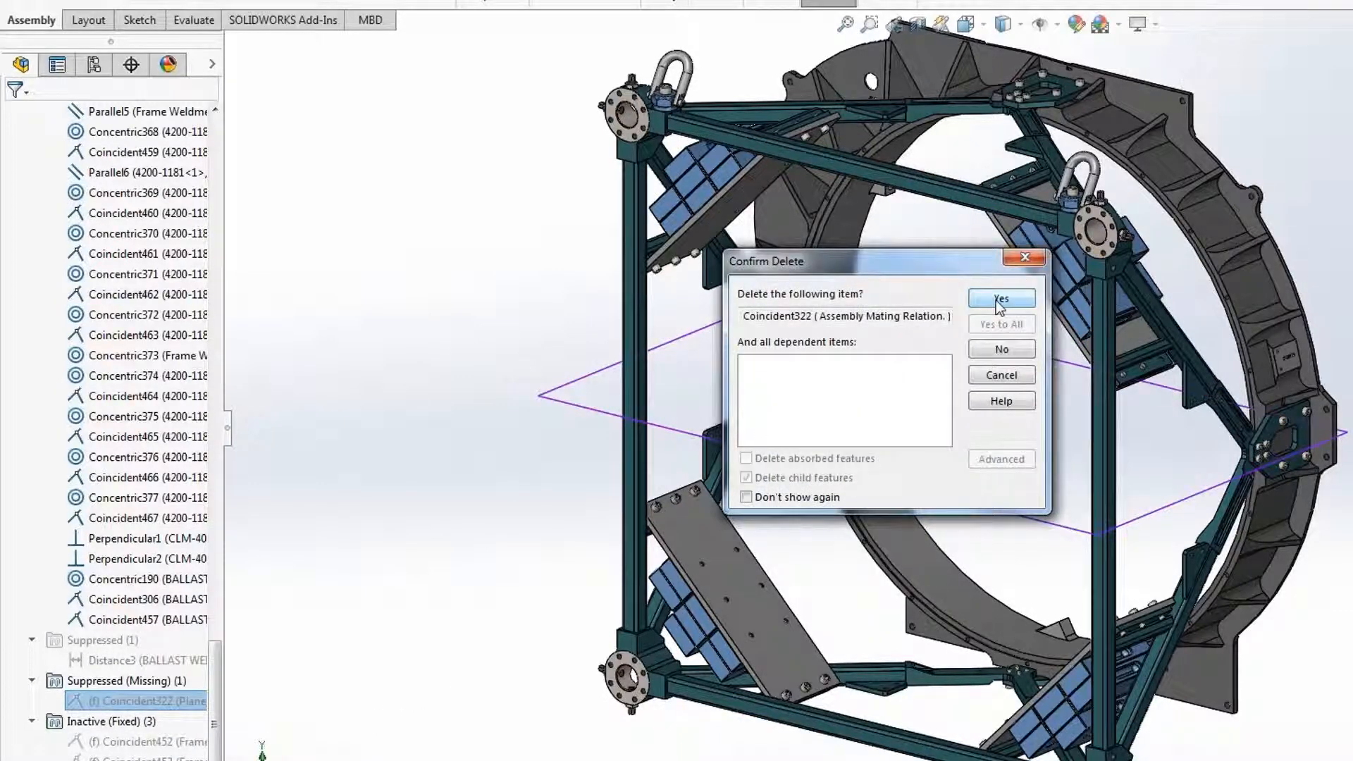
{"action": "left_click", "coordinate": [1001, 301]}
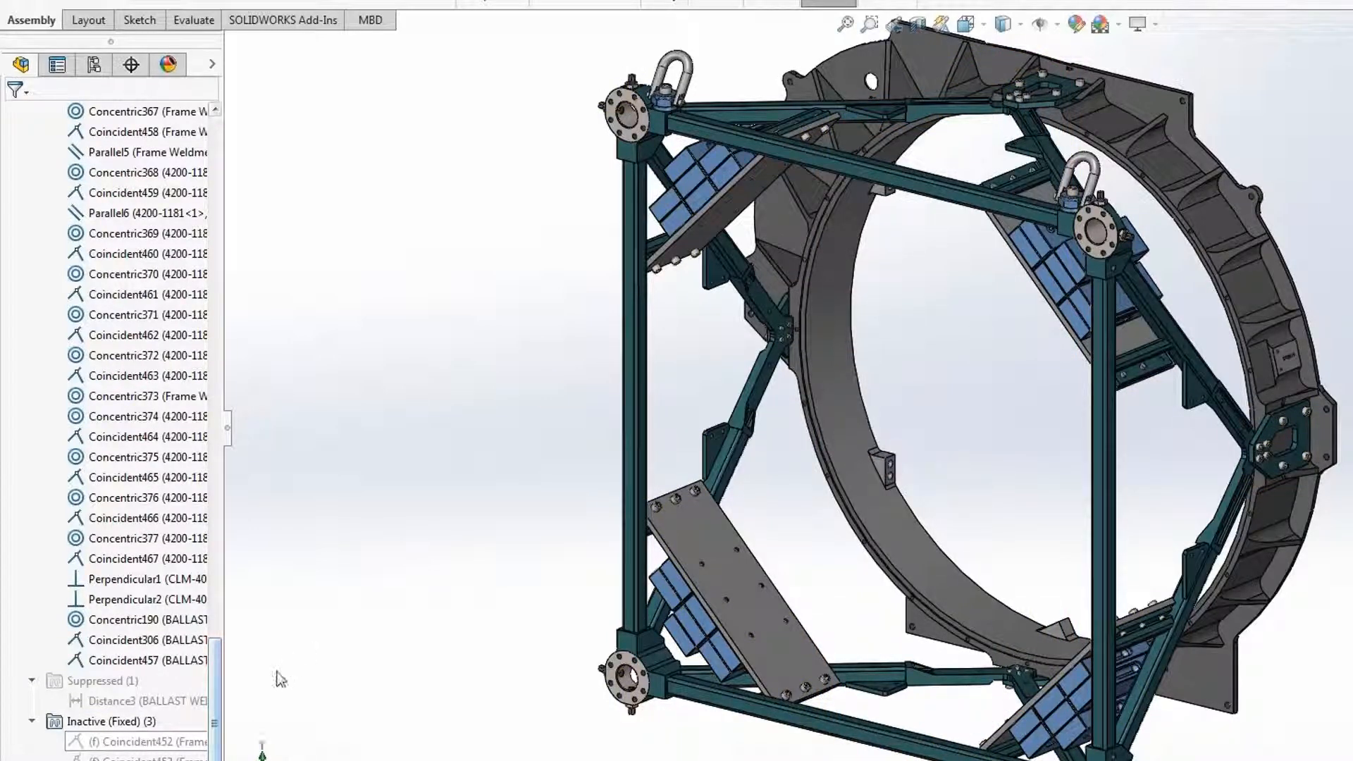
Review the Toolbox Hardware fasteners and lock concentric rotation for the mates in MateGroup1.
{"action": "left_click_drag", "start_coordinate": [217, 713], "coordinate": [197, 260]}
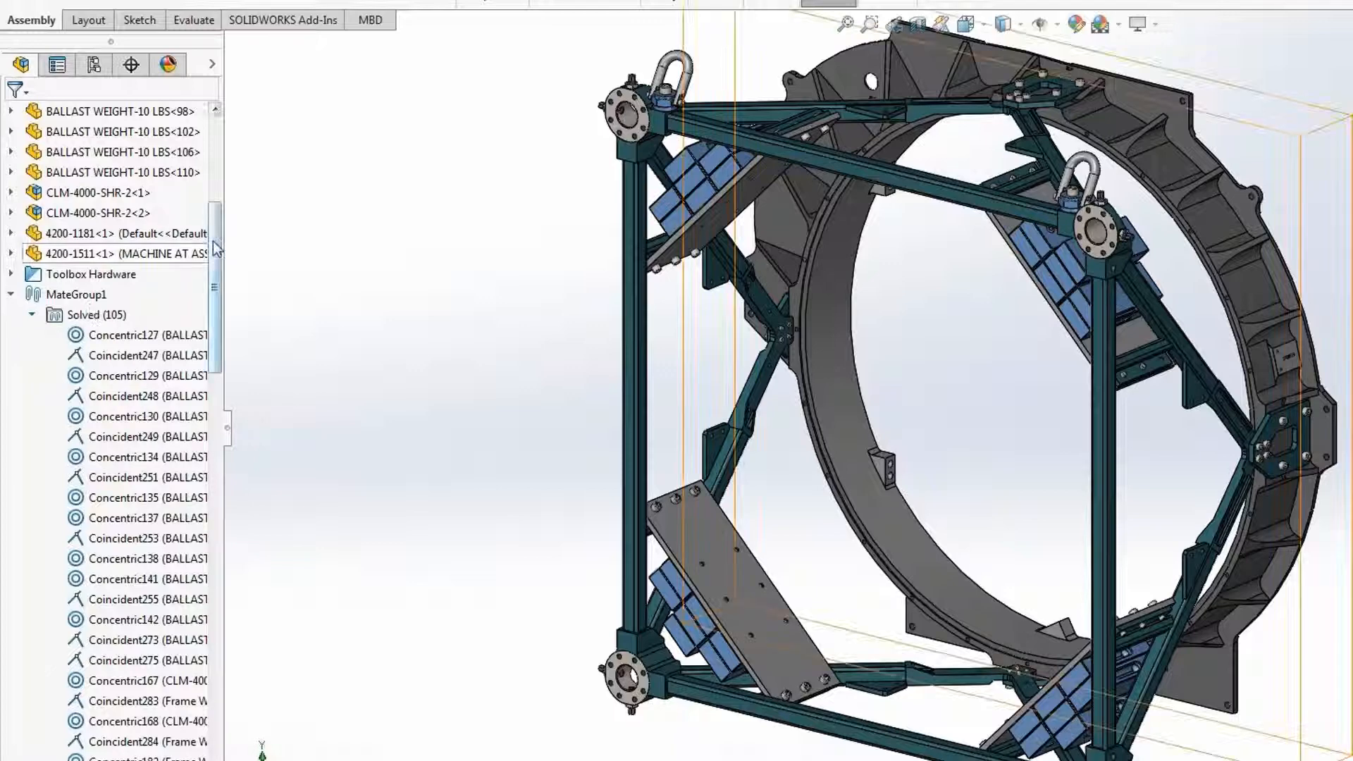
{"action": "left_click_drag", "start_coordinate": [213, 262], "coordinate": [229, 705]}
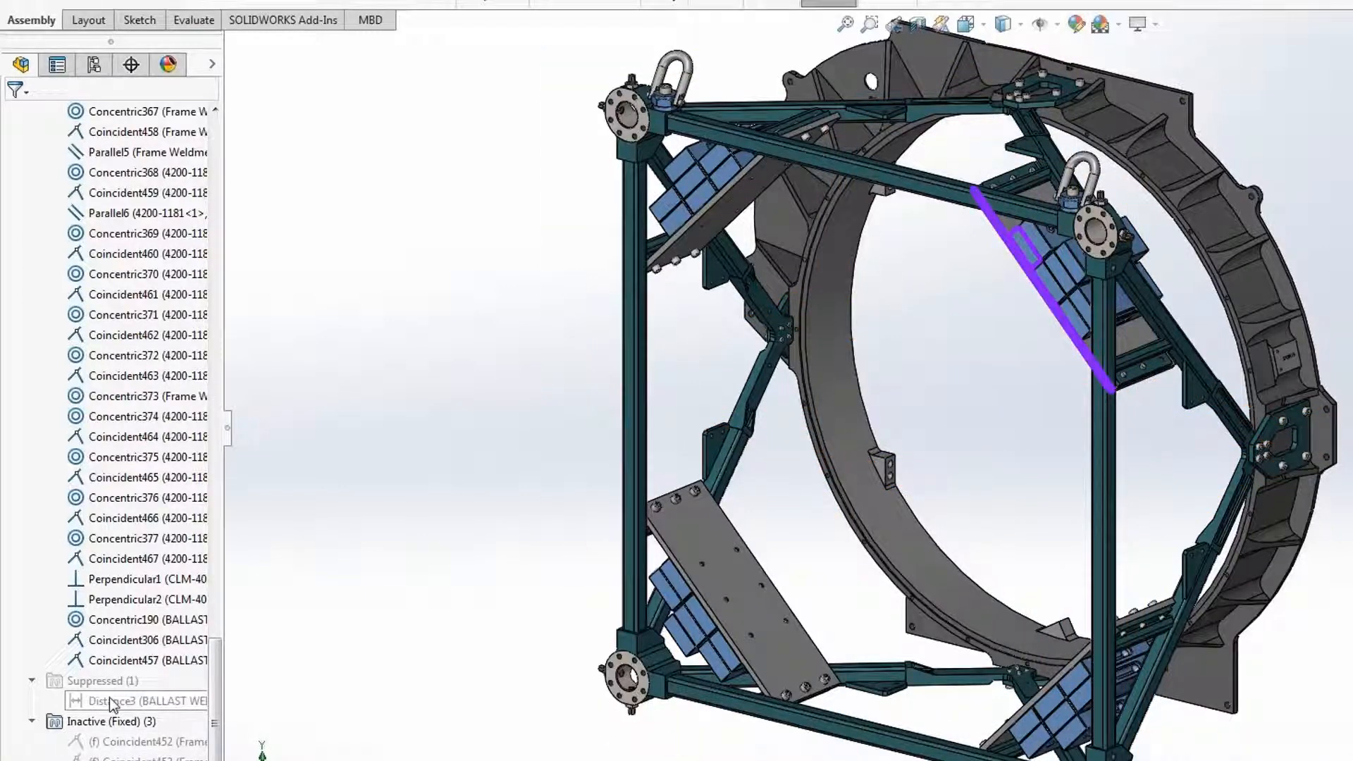
{"action": "left_click_drag", "start_coordinate": [205, 688], "coordinate": [209, 233]}
{"action": "left_click", "coordinate": [32, 335]}
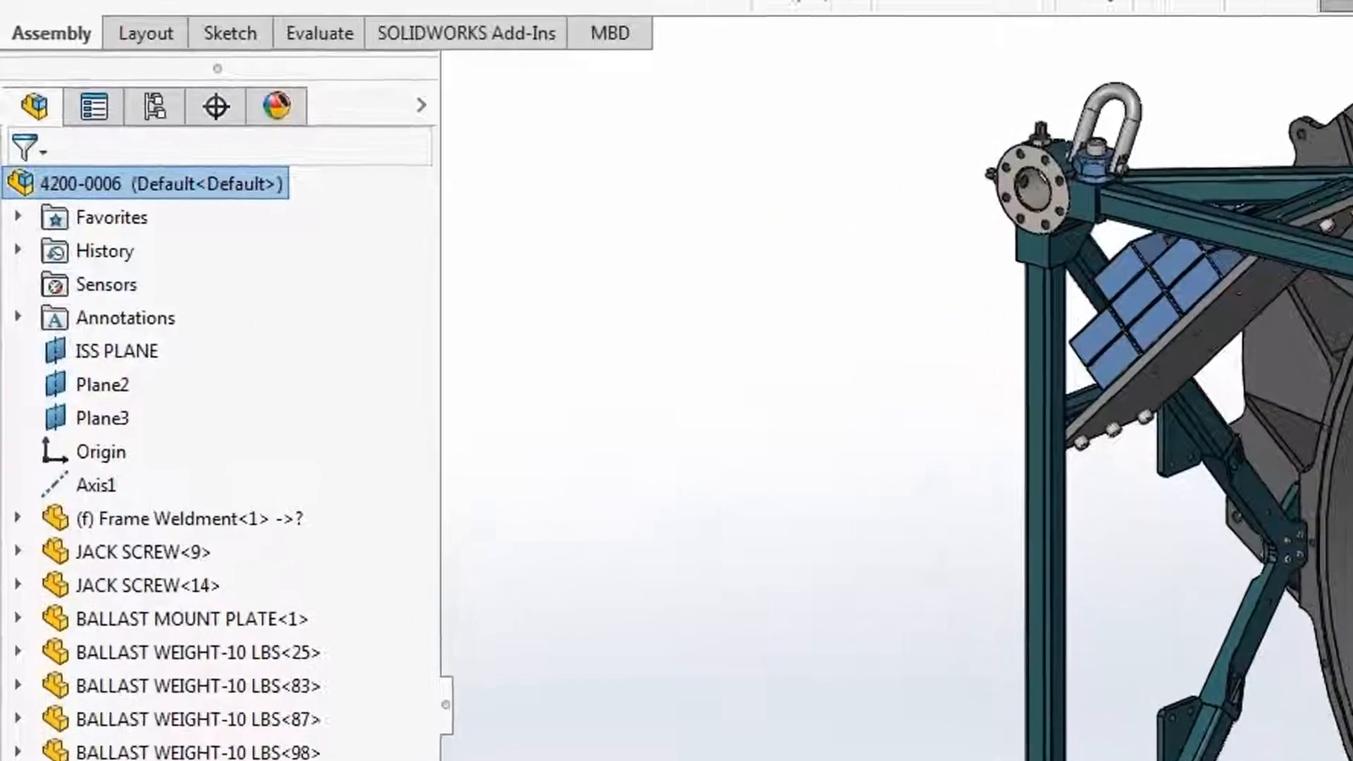
{"action": "scroll", "coordinate": [100, 306], "scroll_direction": "down", "scroll_amount": 7}
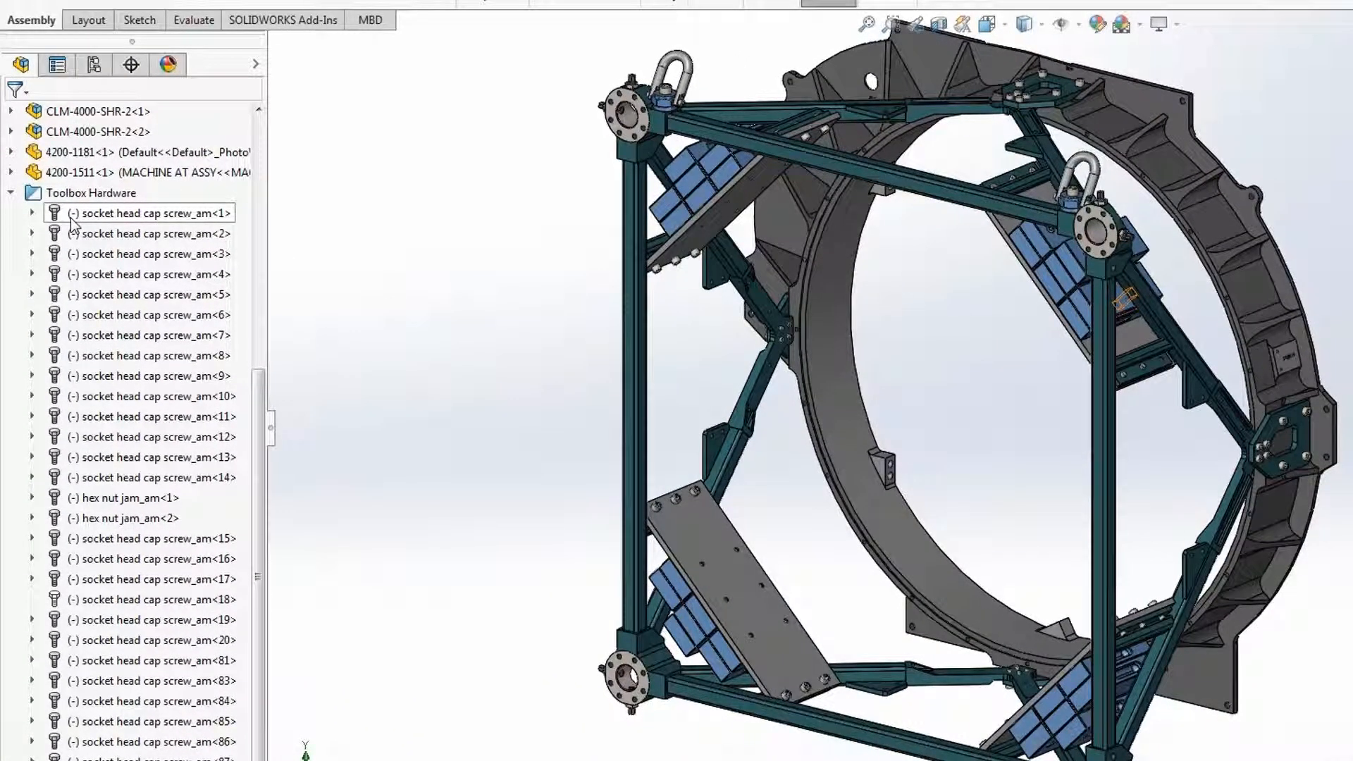
{"action": "left_click", "coordinate": [11, 195]}
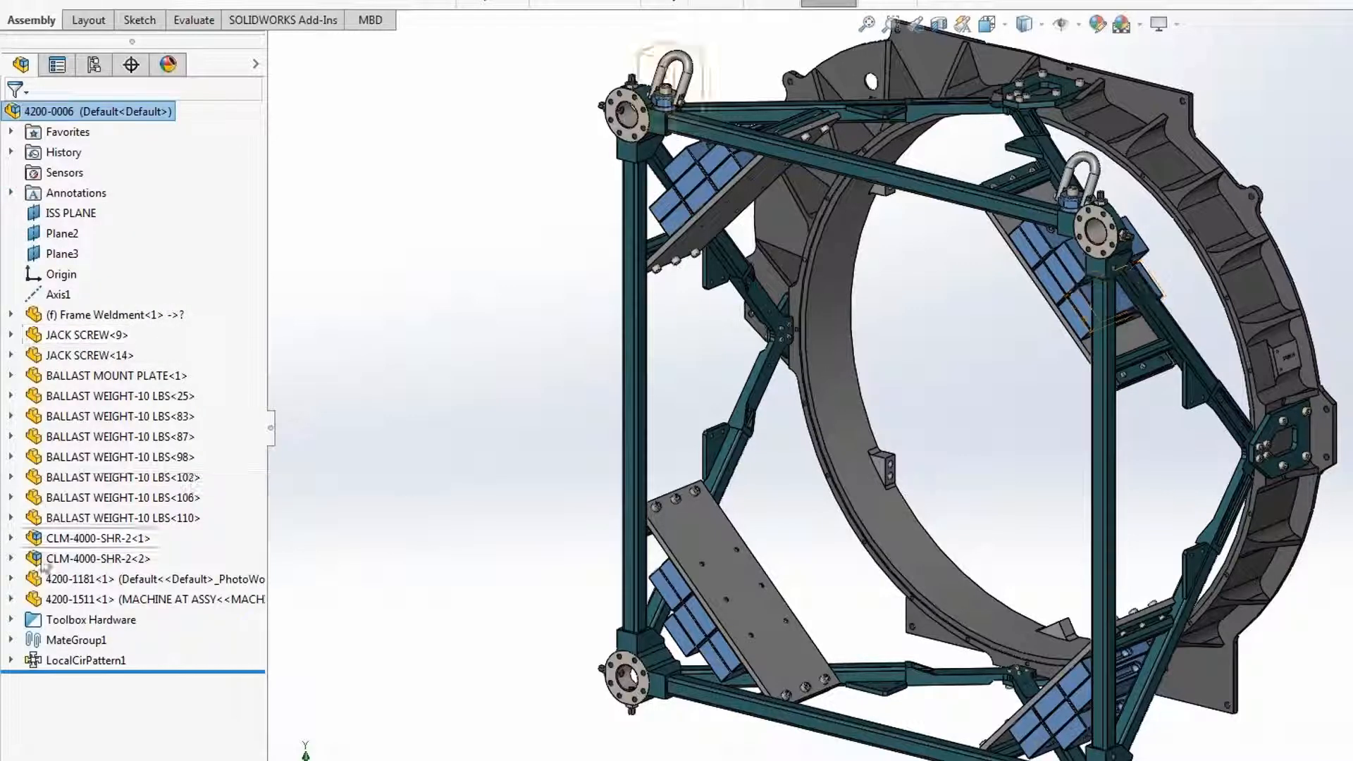
{"action": "right_click", "coordinate": [67, 642]}
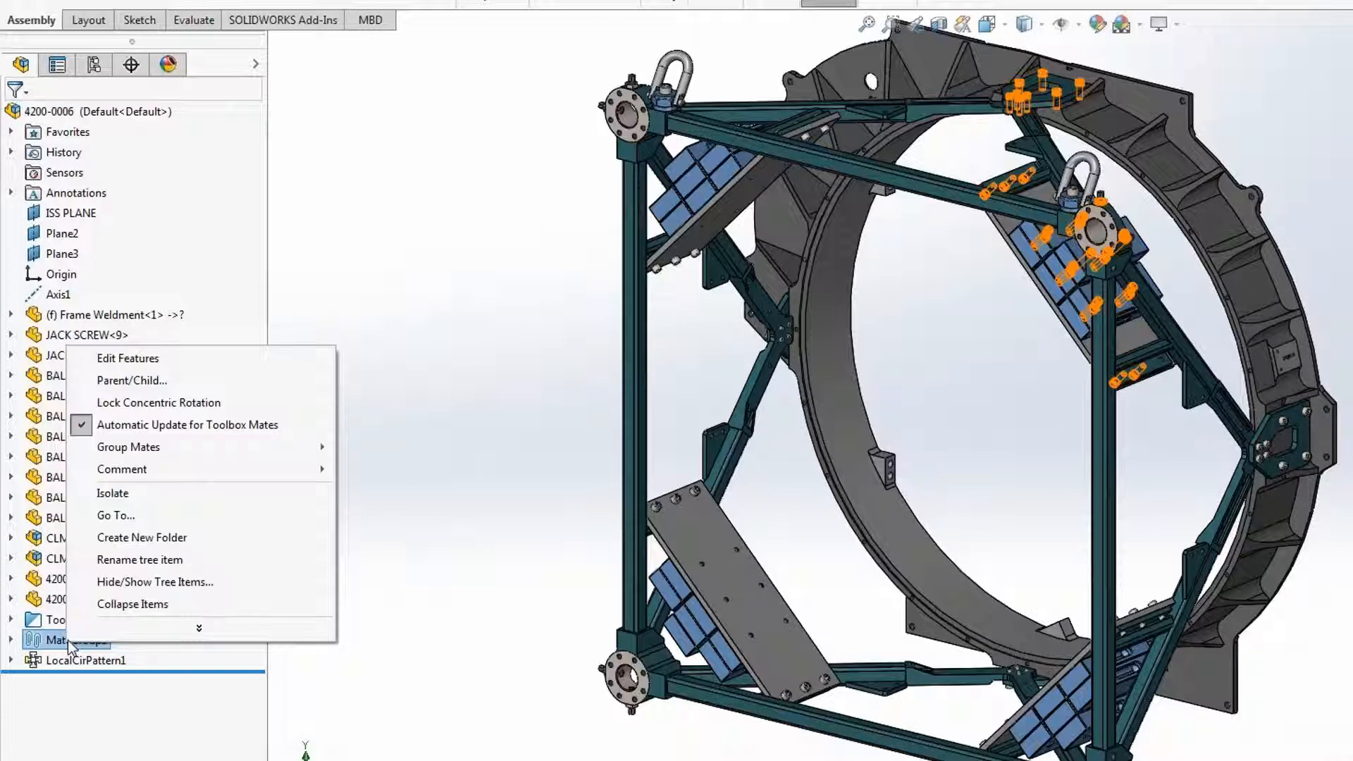
{"action": "left_click", "coordinate": [165, 403]}
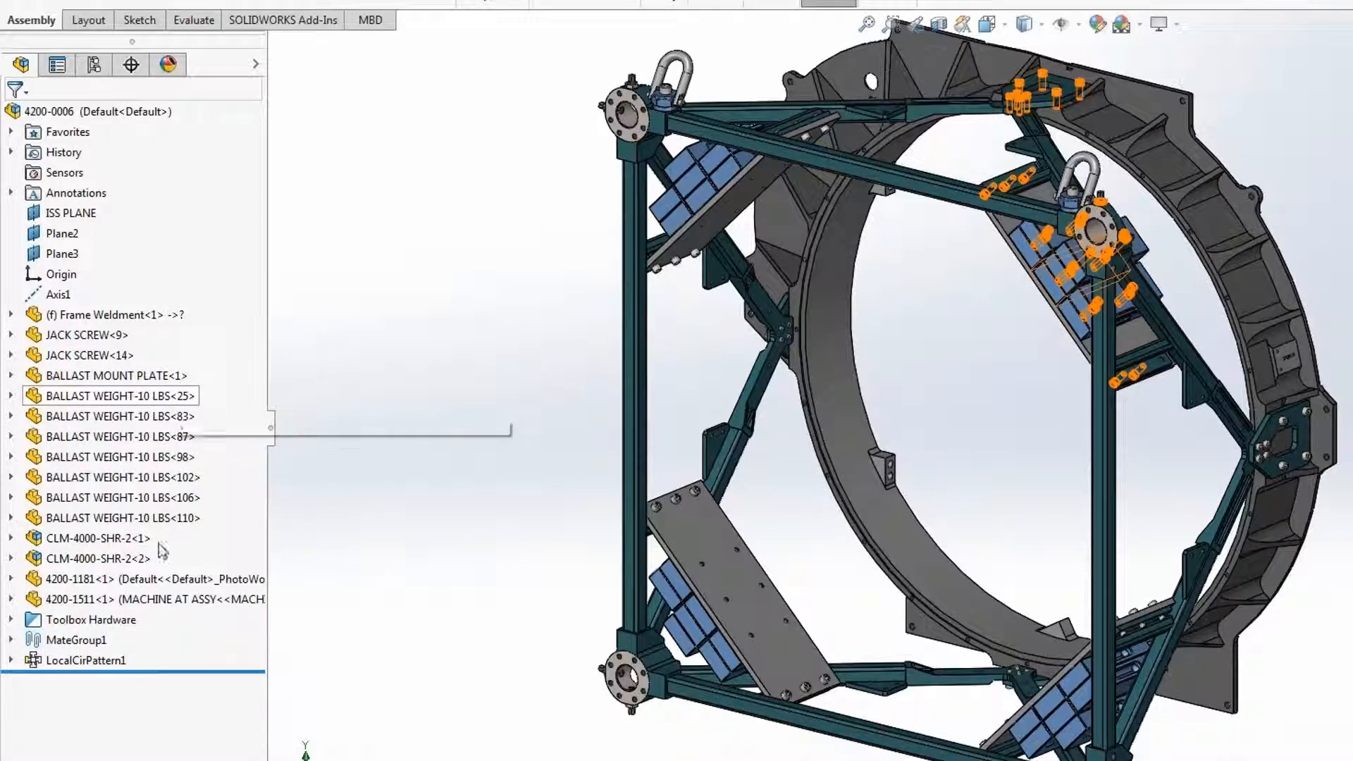
Check the concentric mates in MateGroup1 and the Toolbox Hardware fasteners, and open the program options.
{"action": "left_click", "coordinate": [11, 639]}
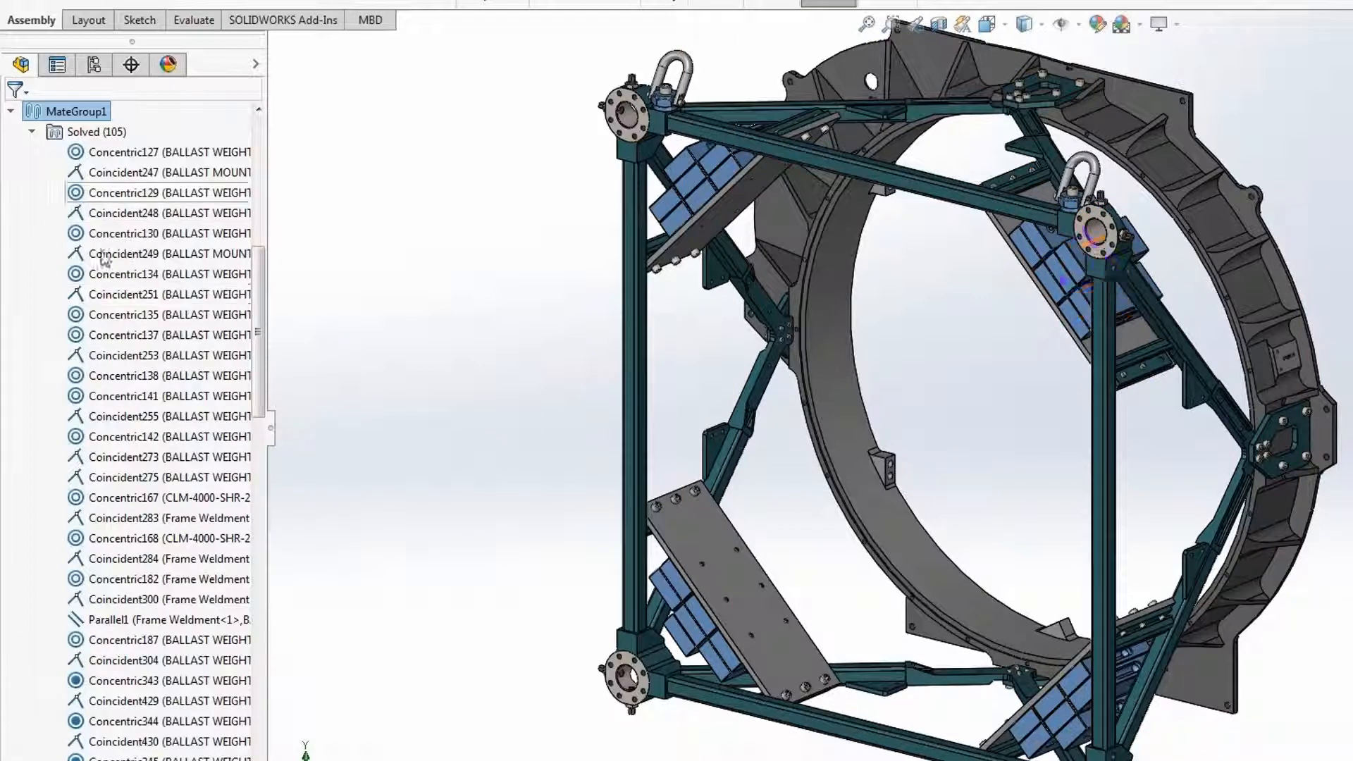
{"action": "left_click_drag", "start_coordinate": [259, 346], "coordinate": [274, 454]}
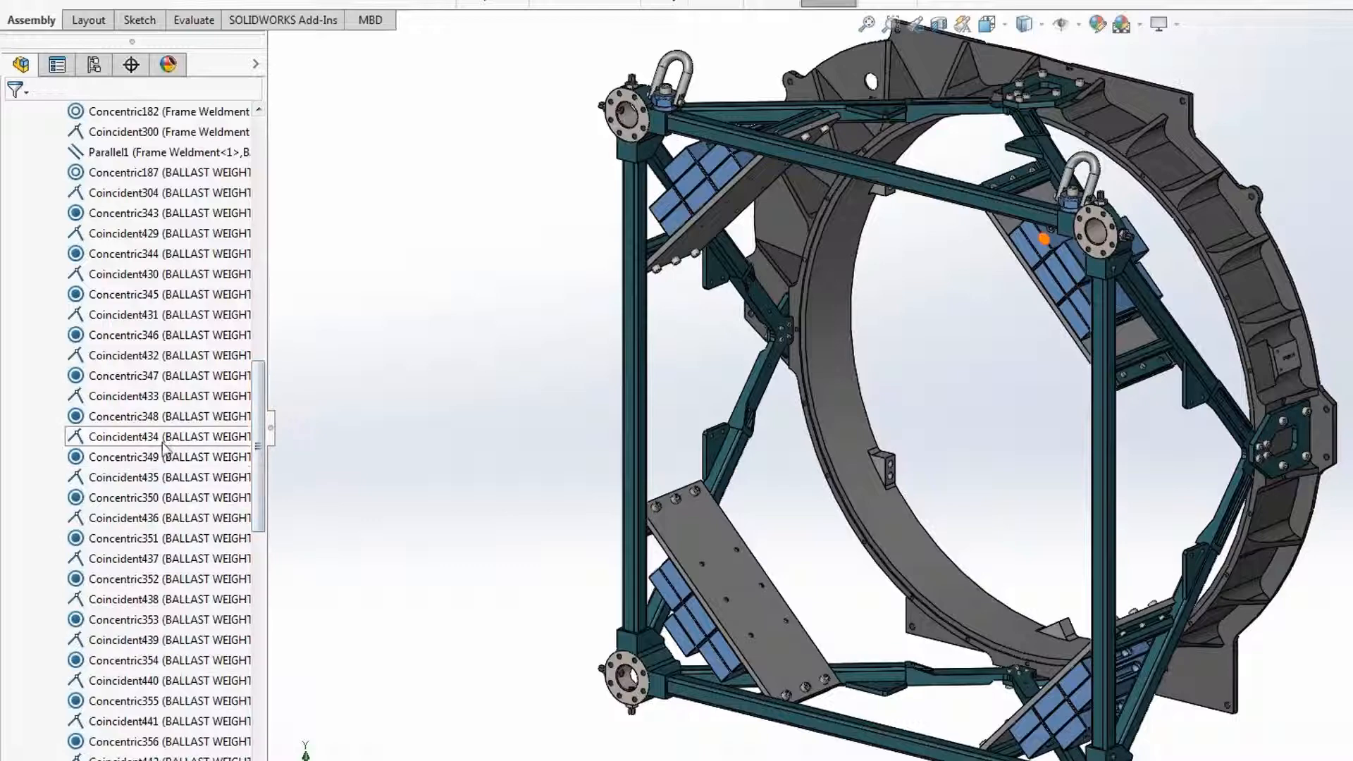
{"action": "left_click_drag", "start_coordinate": [257, 430], "coordinate": [248, 277]}
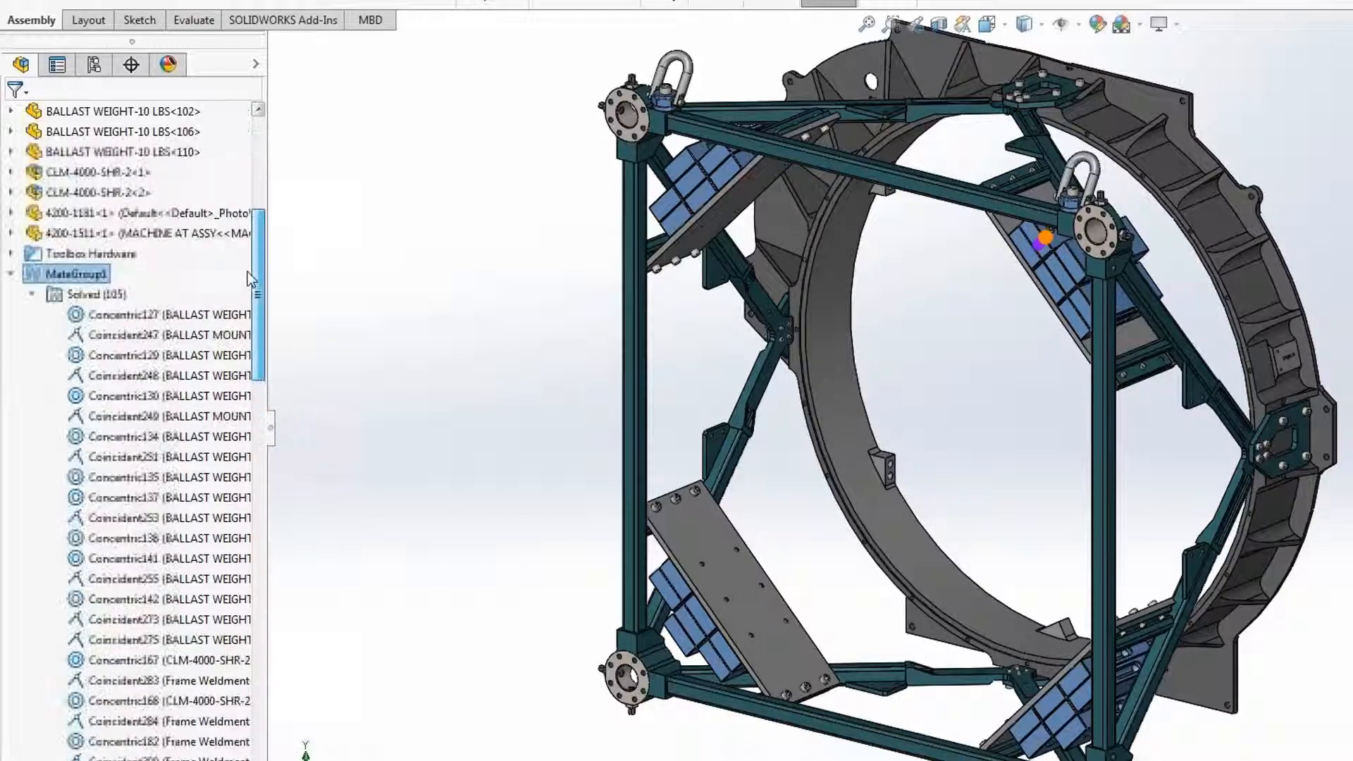
{"action": "left_click", "coordinate": [10, 274]}
{"action": "left_click", "coordinate": [11, 620]}
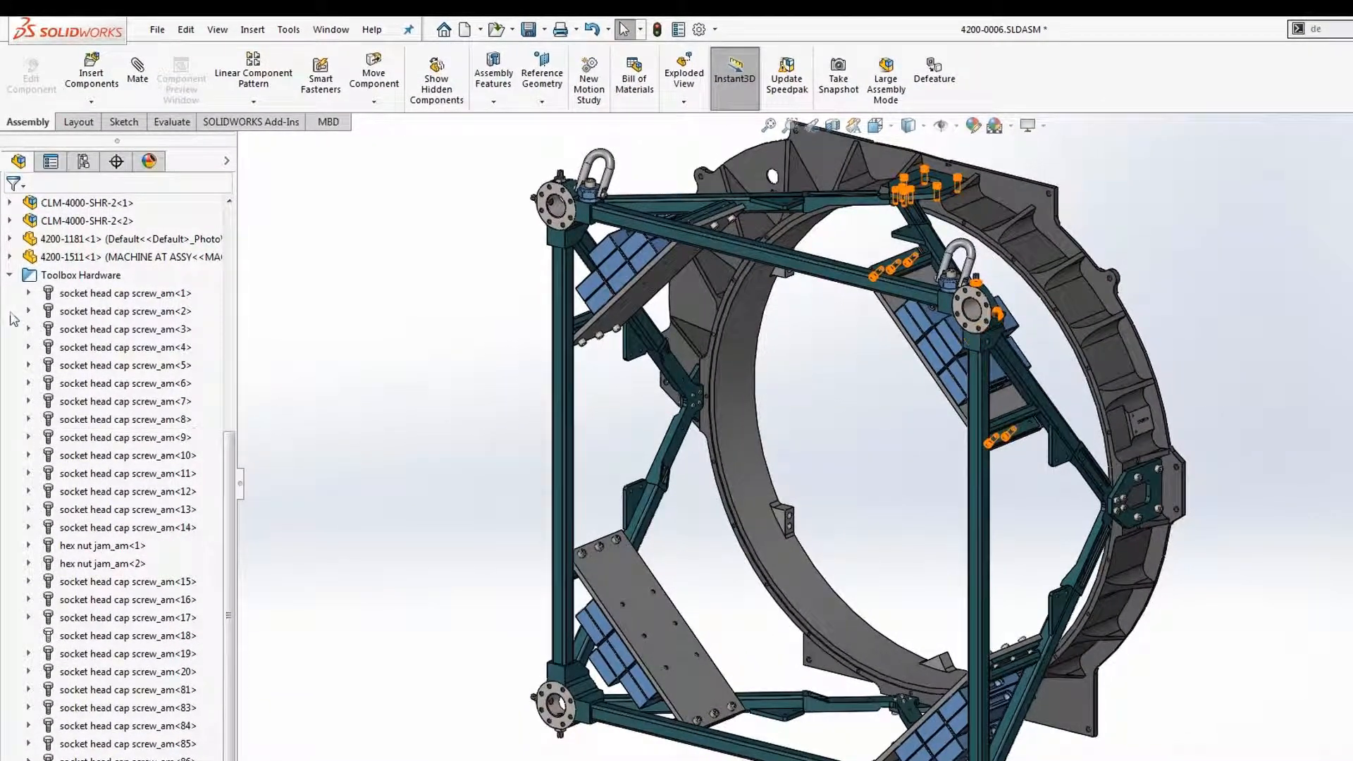
{"action": "left_click", "coordinate": [11, 276]}
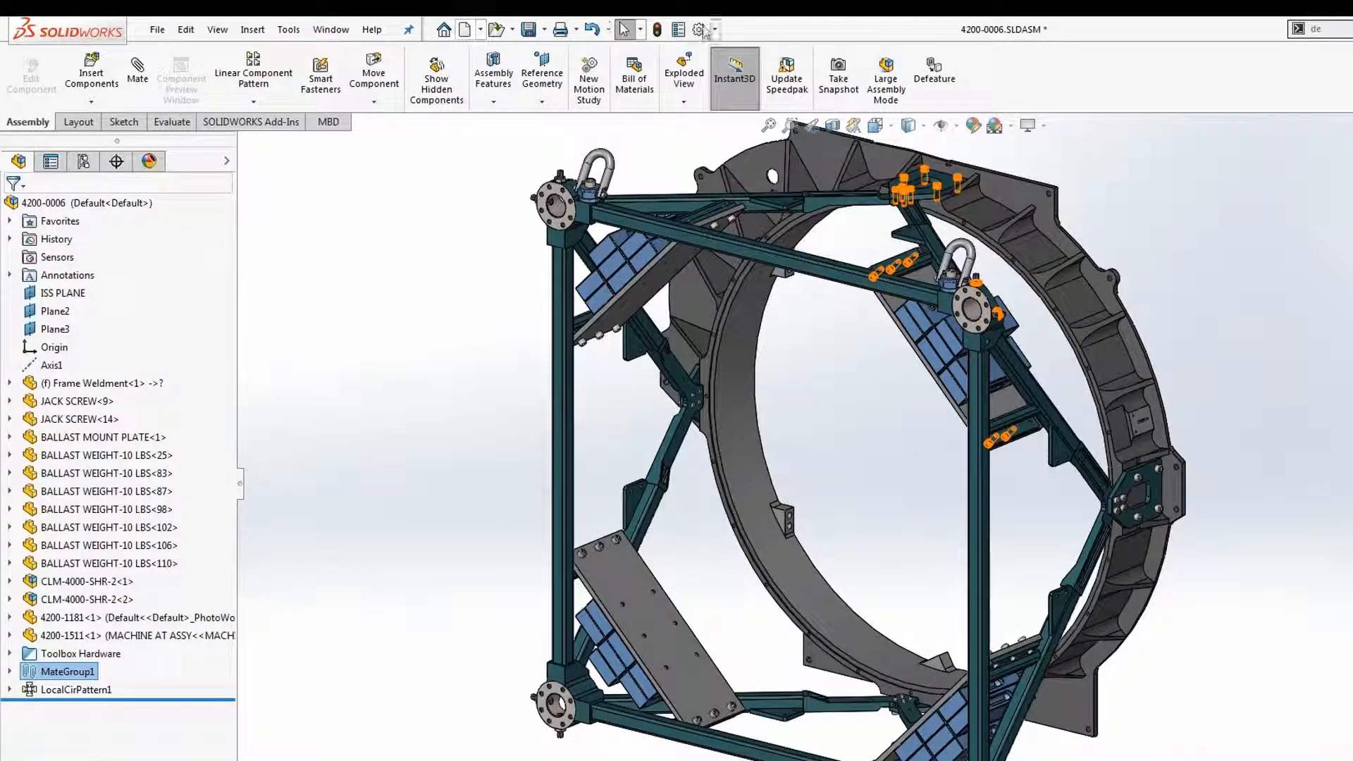
{"action": "left_click", "coordinate": [700, 29]}
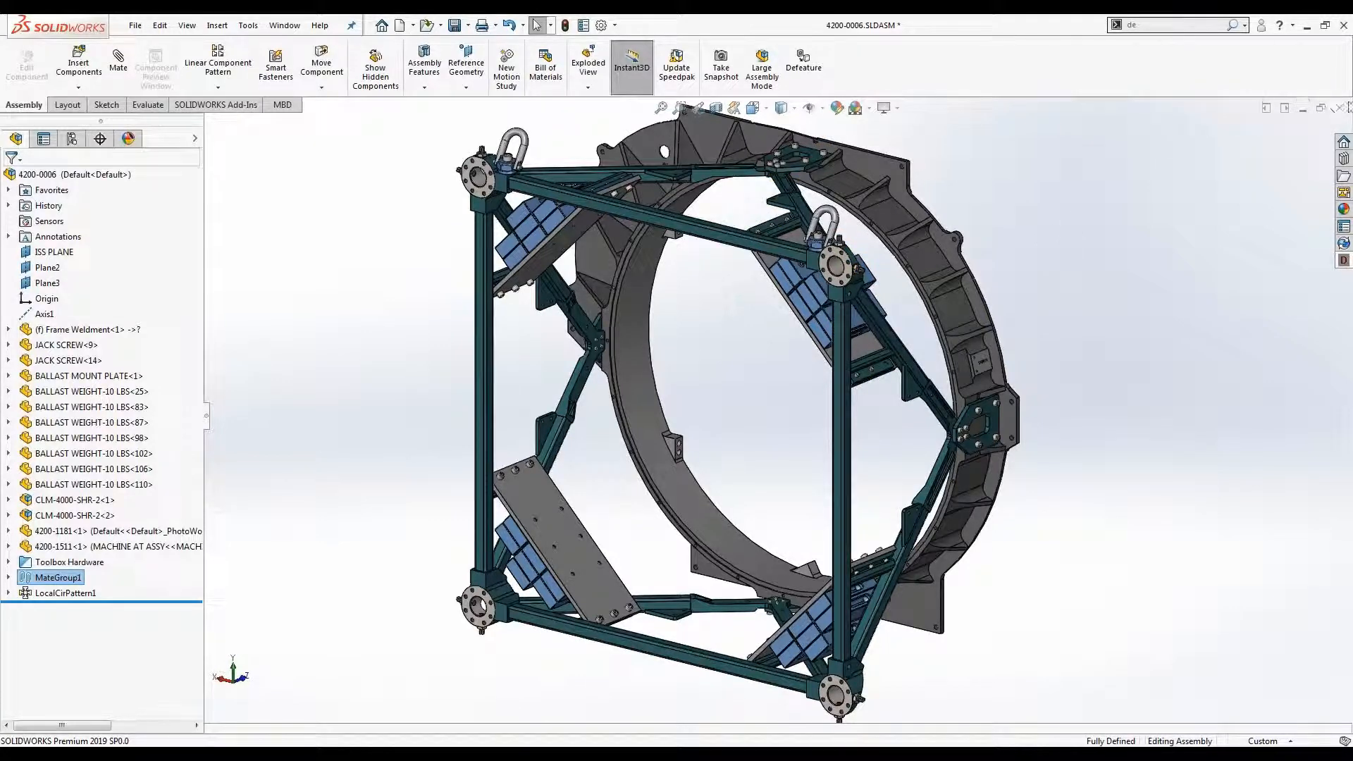
Close the 4200-0006 assembly and open the recent Hoist Assembly- Explode assembly.
{"action": "left_click", "coordinate": [1340, 108]}
{"action": "left_click", "coordinate": [610, 397]}
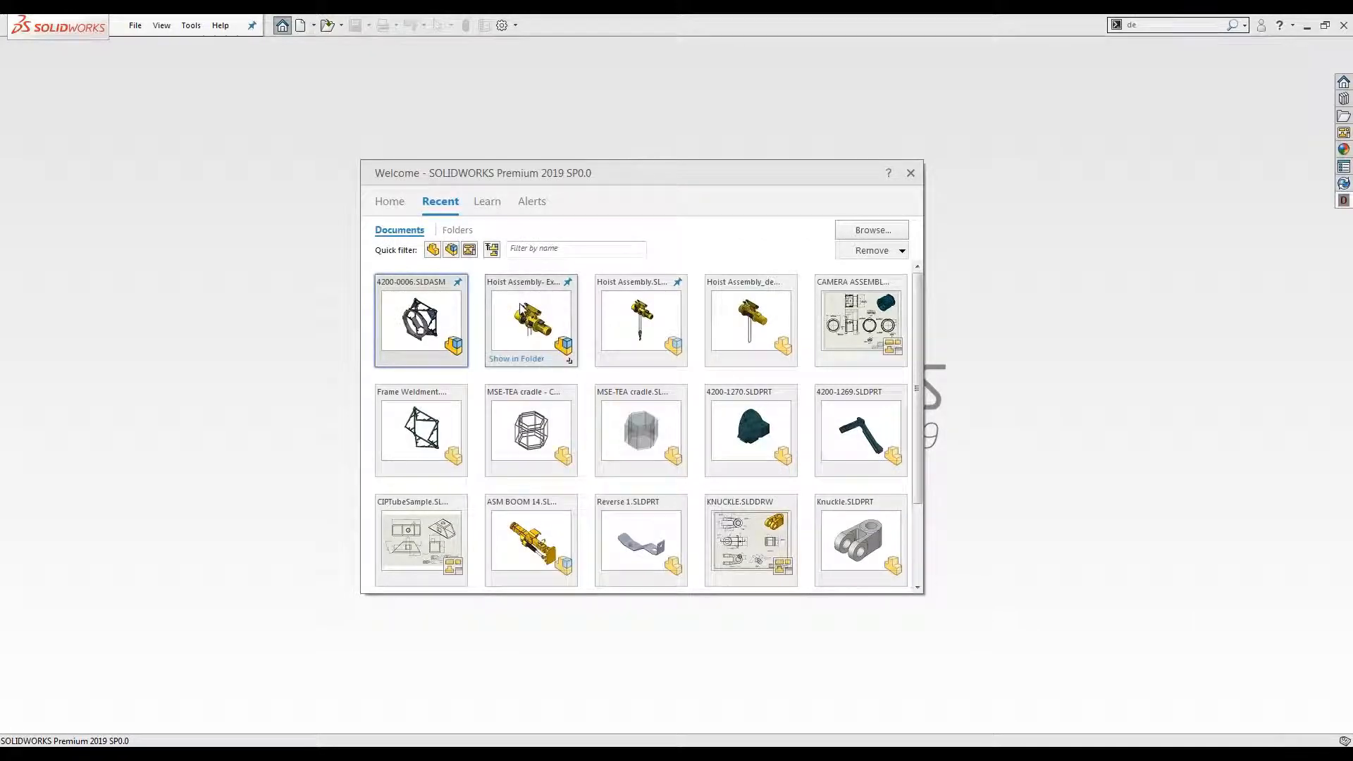
{"action": "left_click", "coordinate": [531, 320]}
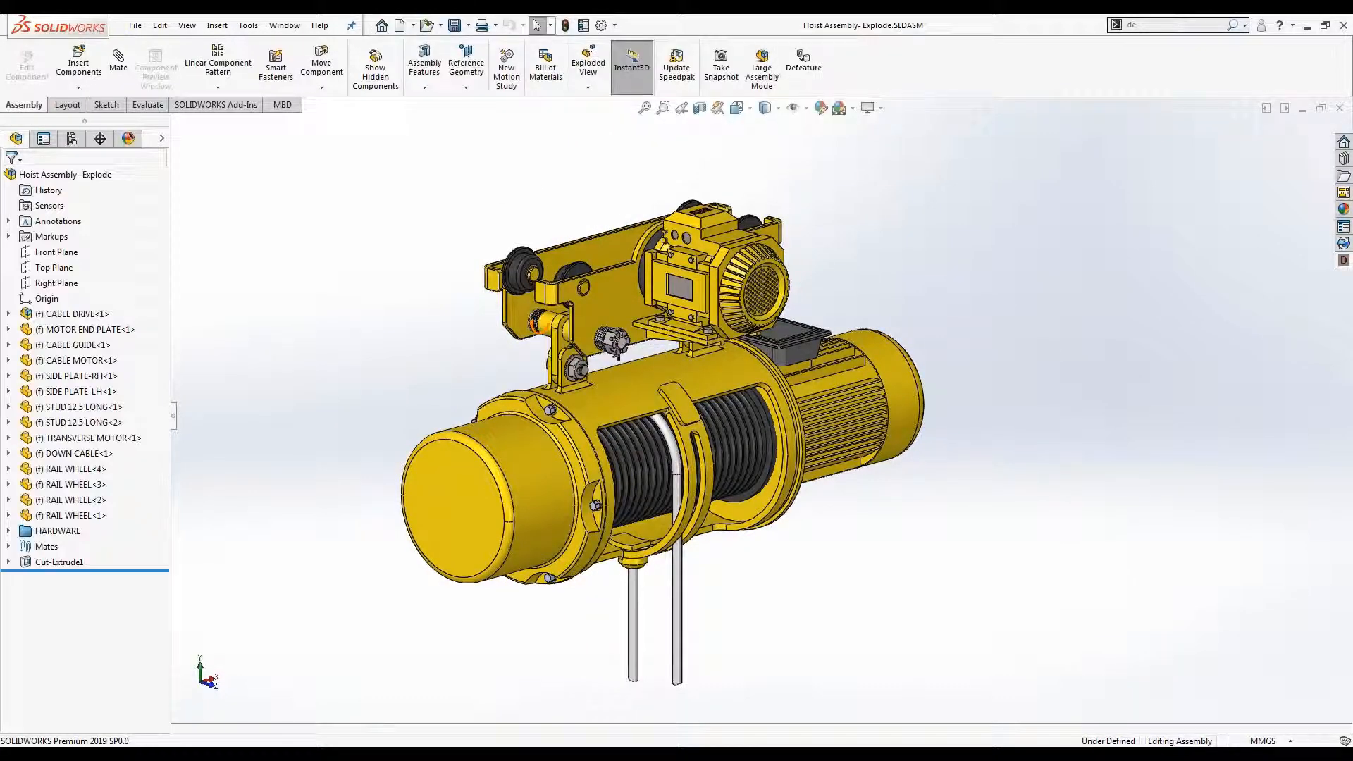
Animate Exploded View1 of the hoist's Default configuration, expand its explode steps, and close the animation controls.
{"action": "left_click", "coordinate": [71, 138]}
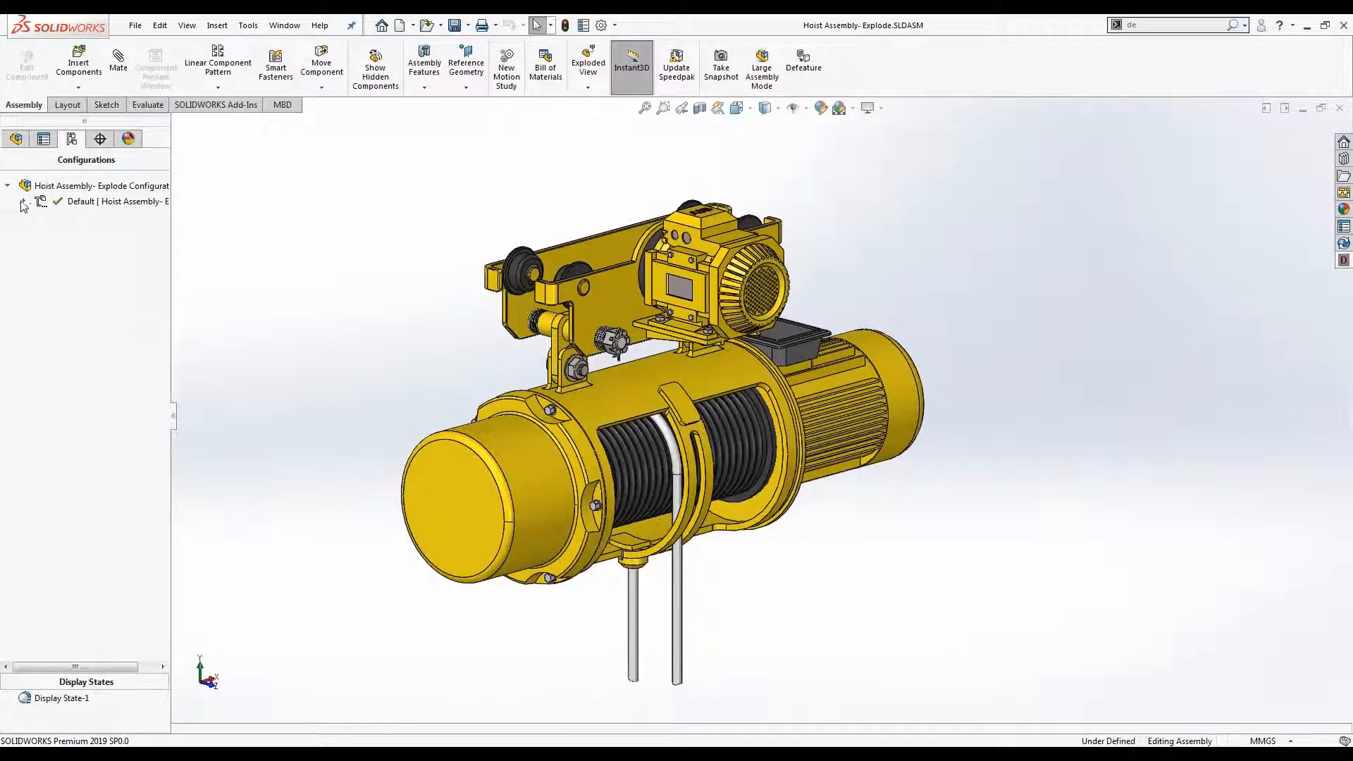
{"action": "right_click", "coordinate": [87, 220]}
{"action": "left_click", "coordinate": [130, 242]}
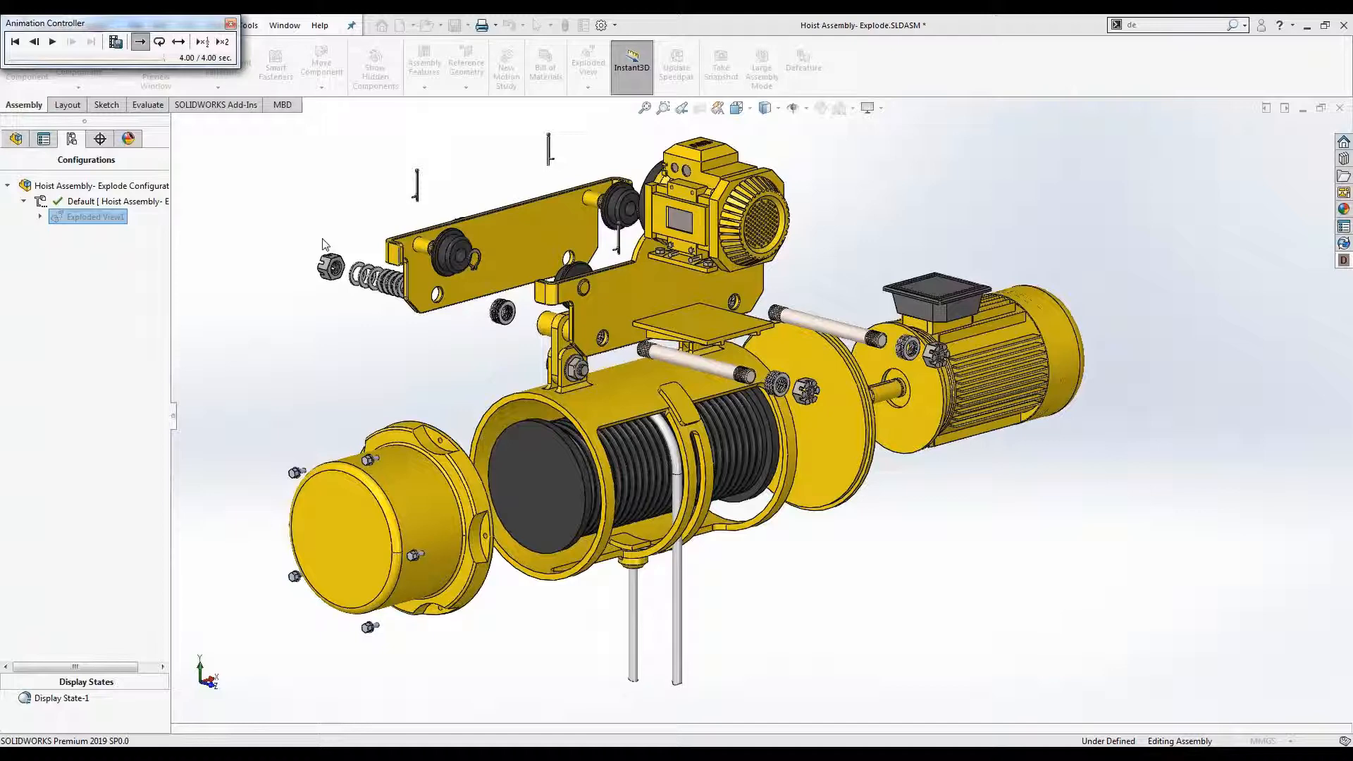
{"action": "left_click", "coordinate": [40, 218]}
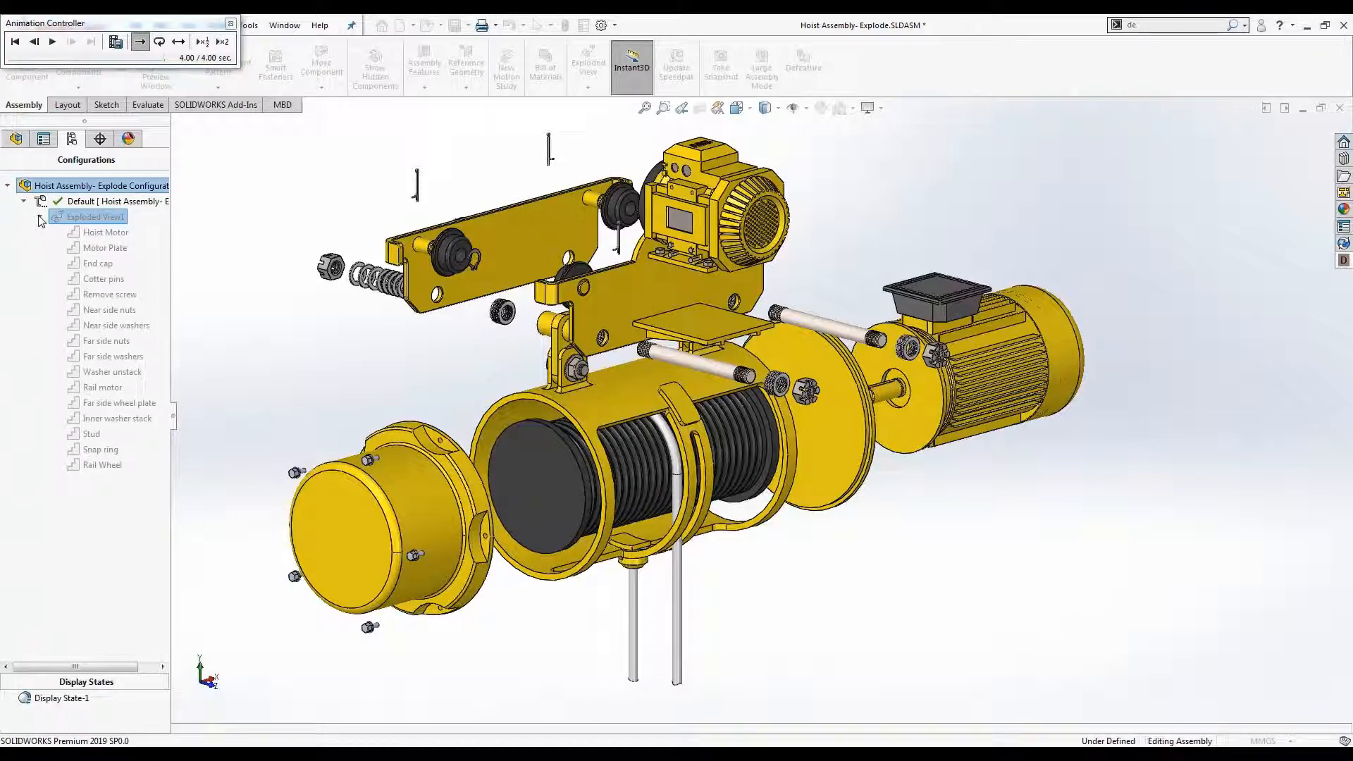
{"action": "left_click", "coordinate": [240, 13]}
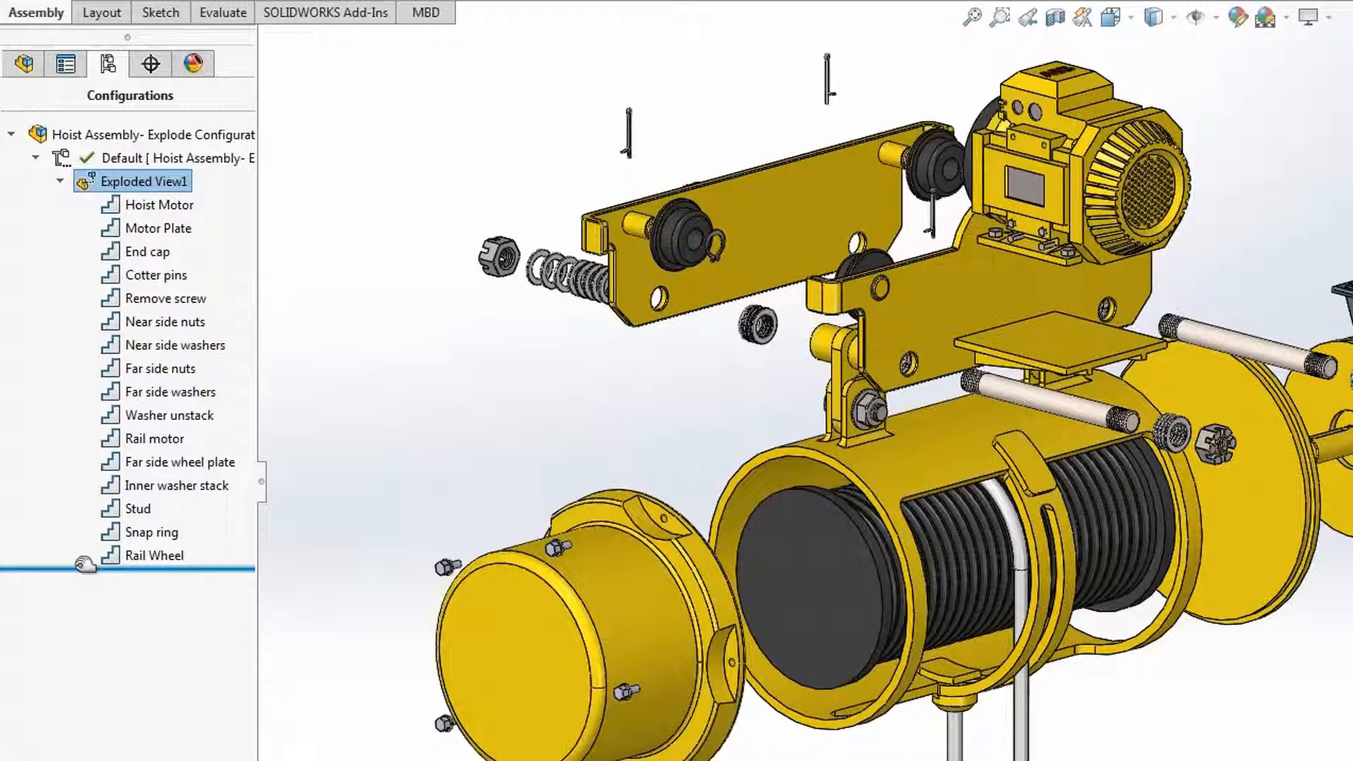
Roll the exploded view back to just after the Near side washers step.
{"action": "left_click_drag", "start_coordinate": [85, 564], "coordinate": [66, 356]}
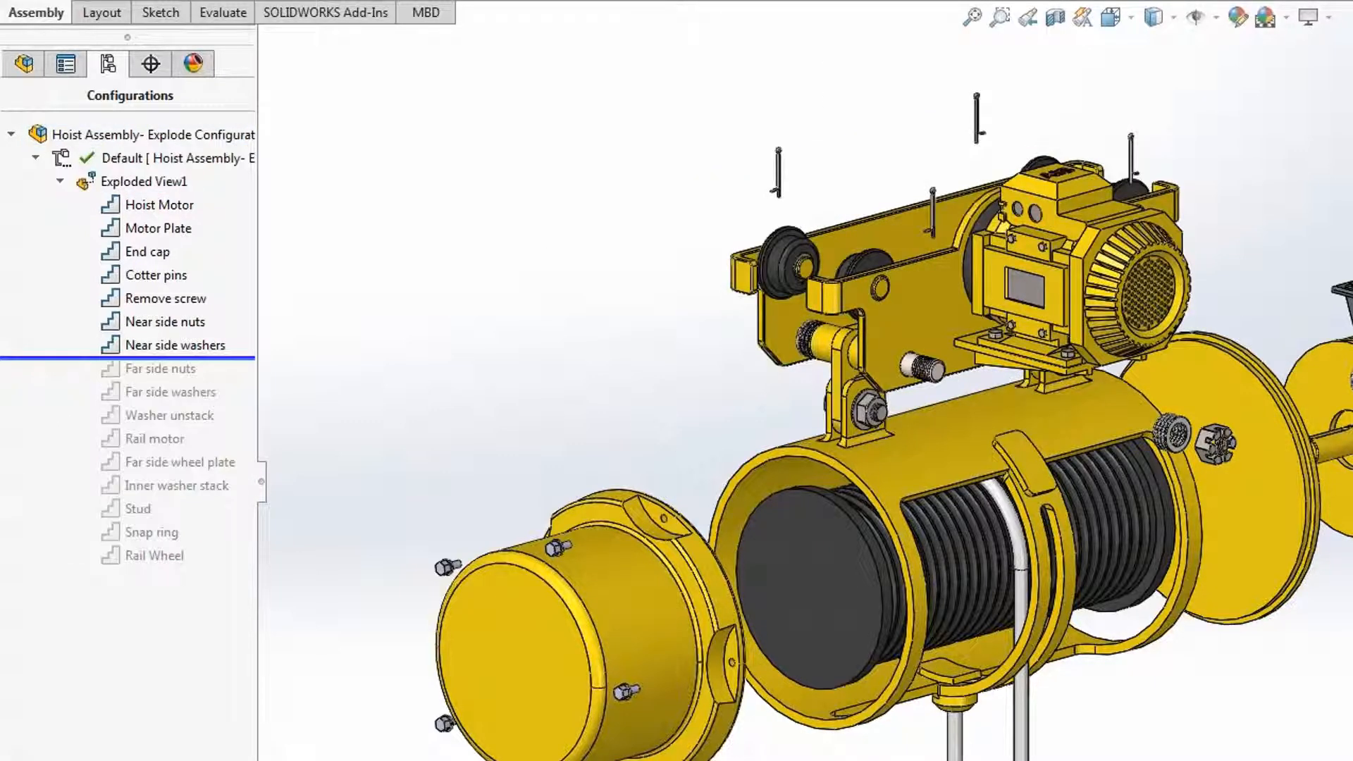
Roll the exploded view back to after End cap, forward to after Remove screw, and reorder Remove screw directly above End cap.
{"action": "left_click_drag", "start_coordinate": [36, 357], "coordinate": [62, 264]}
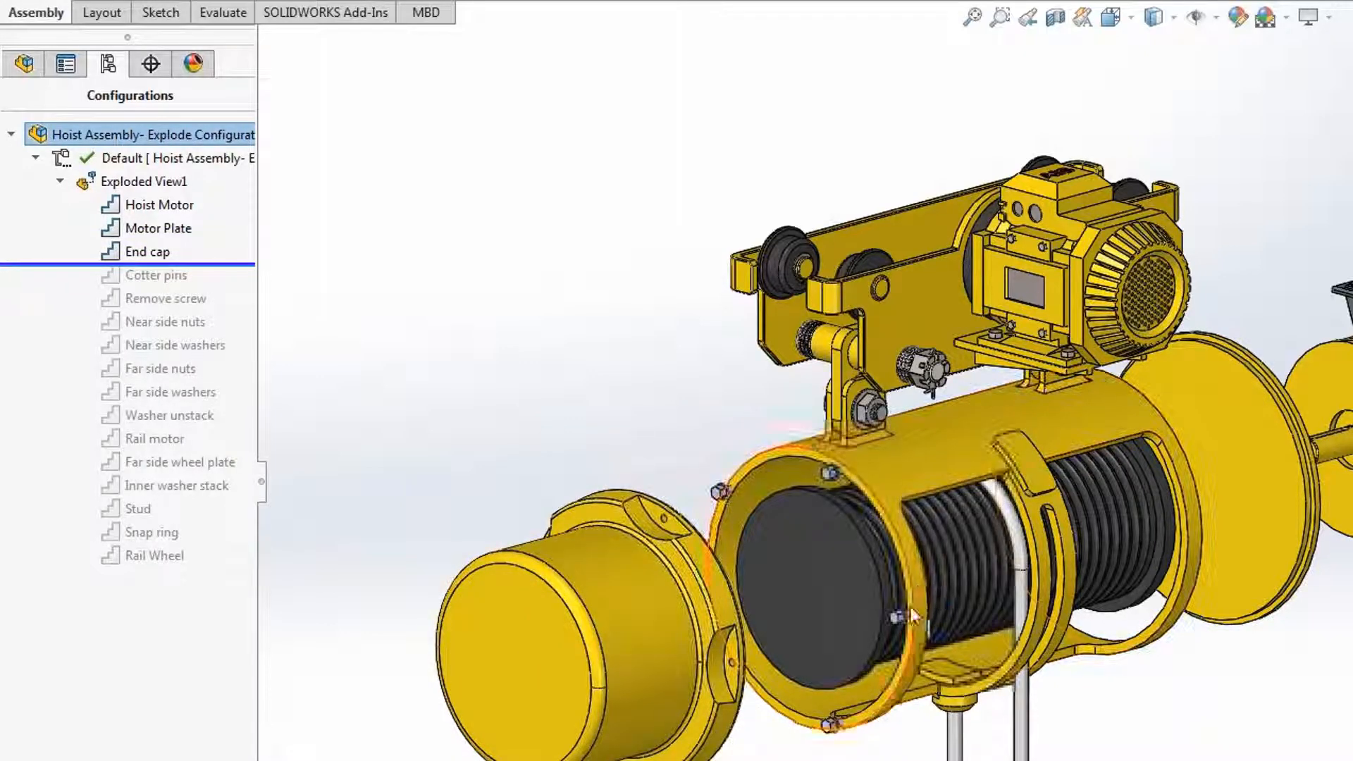
{"action": "left_click_drag", "start_coordinate": [65, 264], "coordinate": [69, 310]}
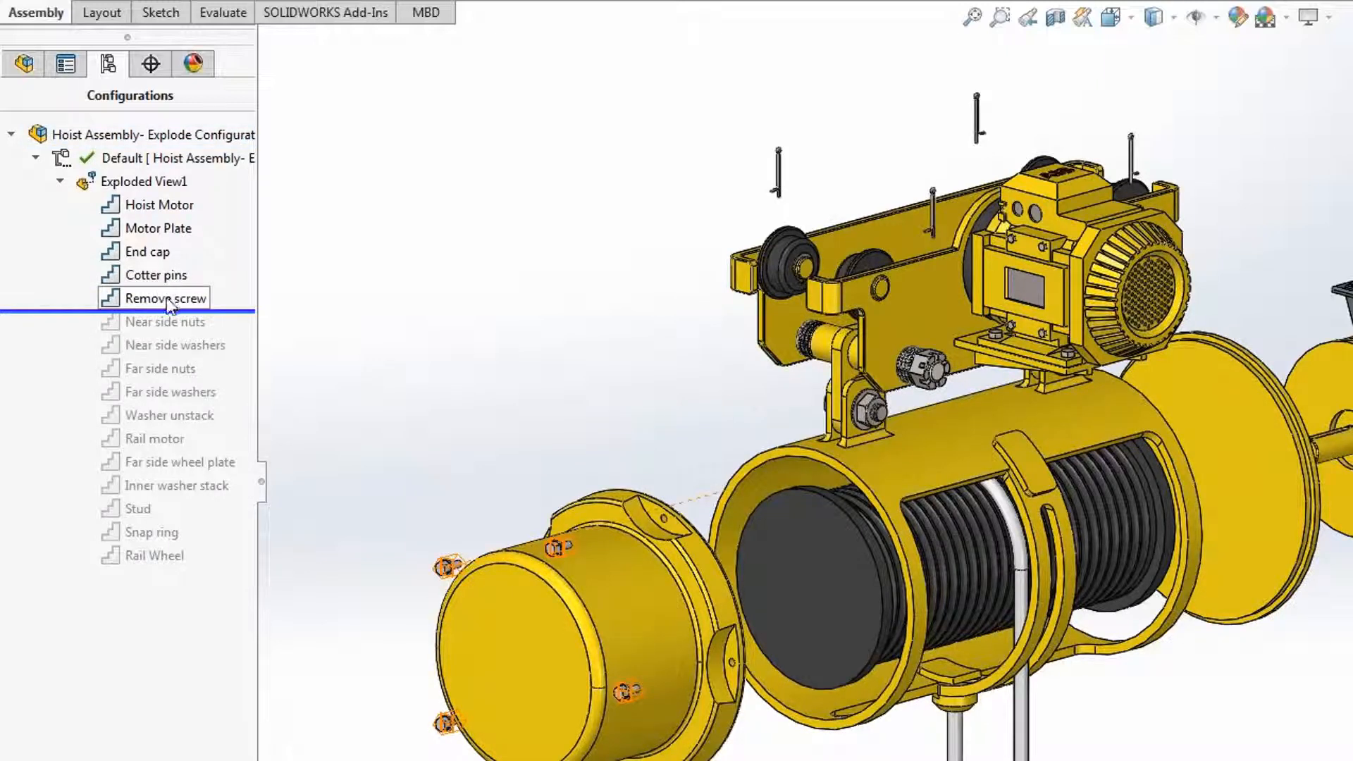
{"action": "left_click_drag", "start_coordinate": [169, 303], "coordinate": [179, 243]}
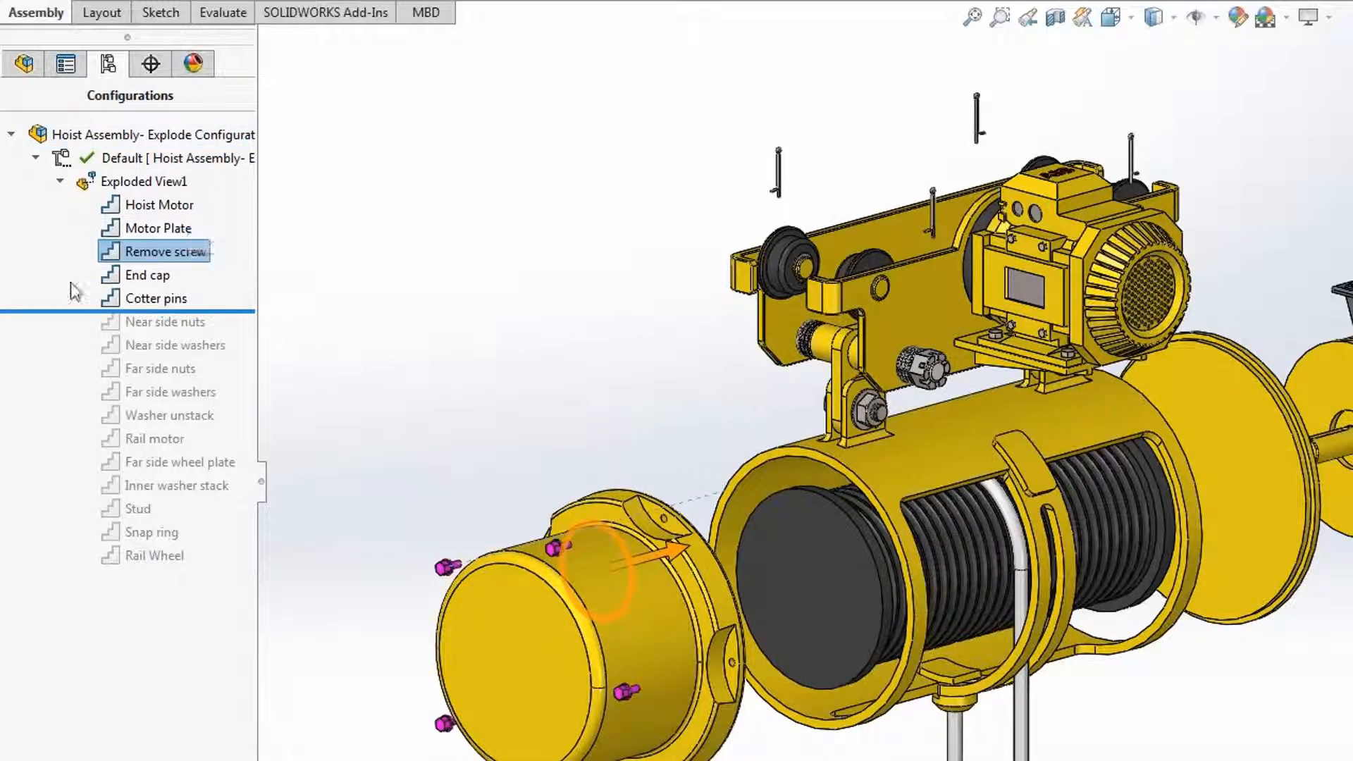
Roll the exploded view forward to just after the Inner washer stack step and open Exploded View1 for editing.
{"action": "mouse_move", "coordinate": [62, 310]}
{"action": "left_mouse_down"}
{"action": "mouse_move", "coordinate": [66, 258]}
{"action": "mouse_move", "coordinate": [64, 308]}
{"action": "left_mouse_up"}
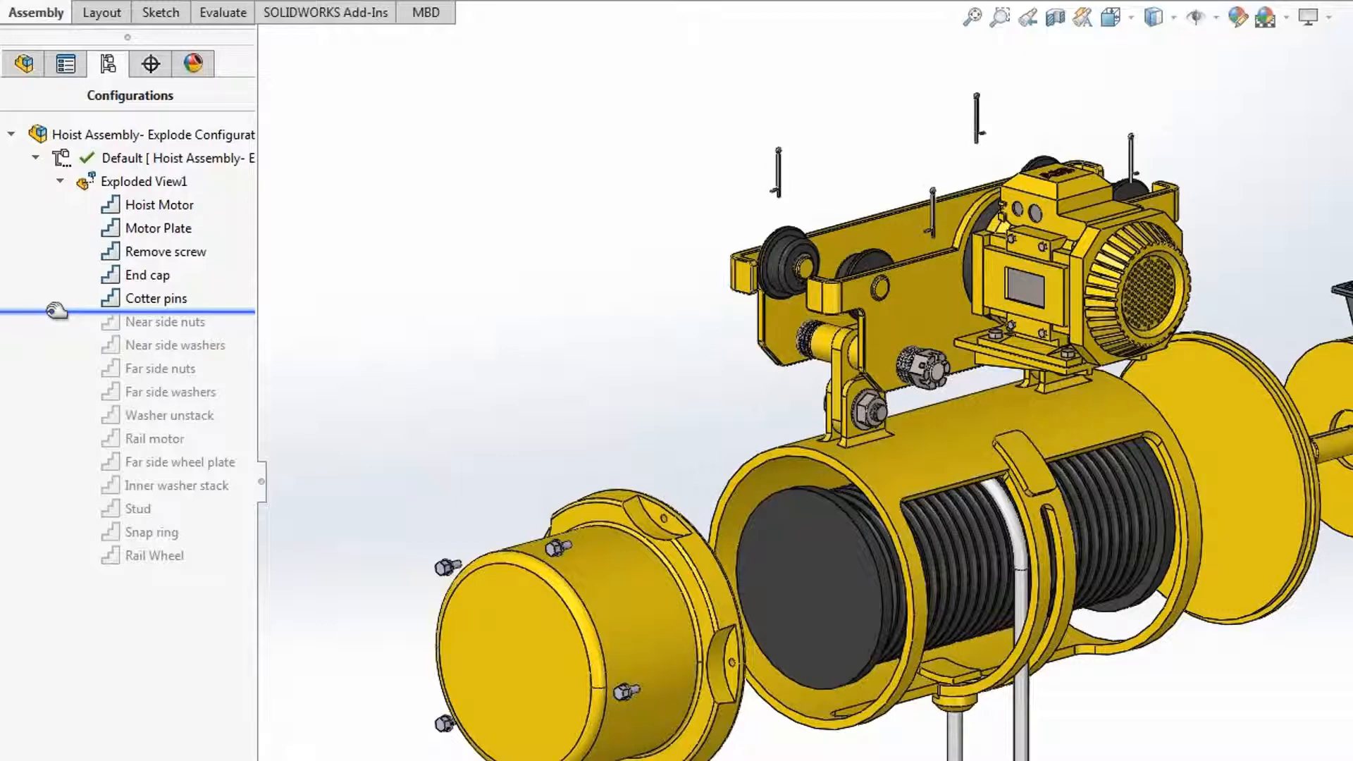
{"action": "left_click_drag", "start_coordinate": [56, 311], "coordinate": [64, 487]}
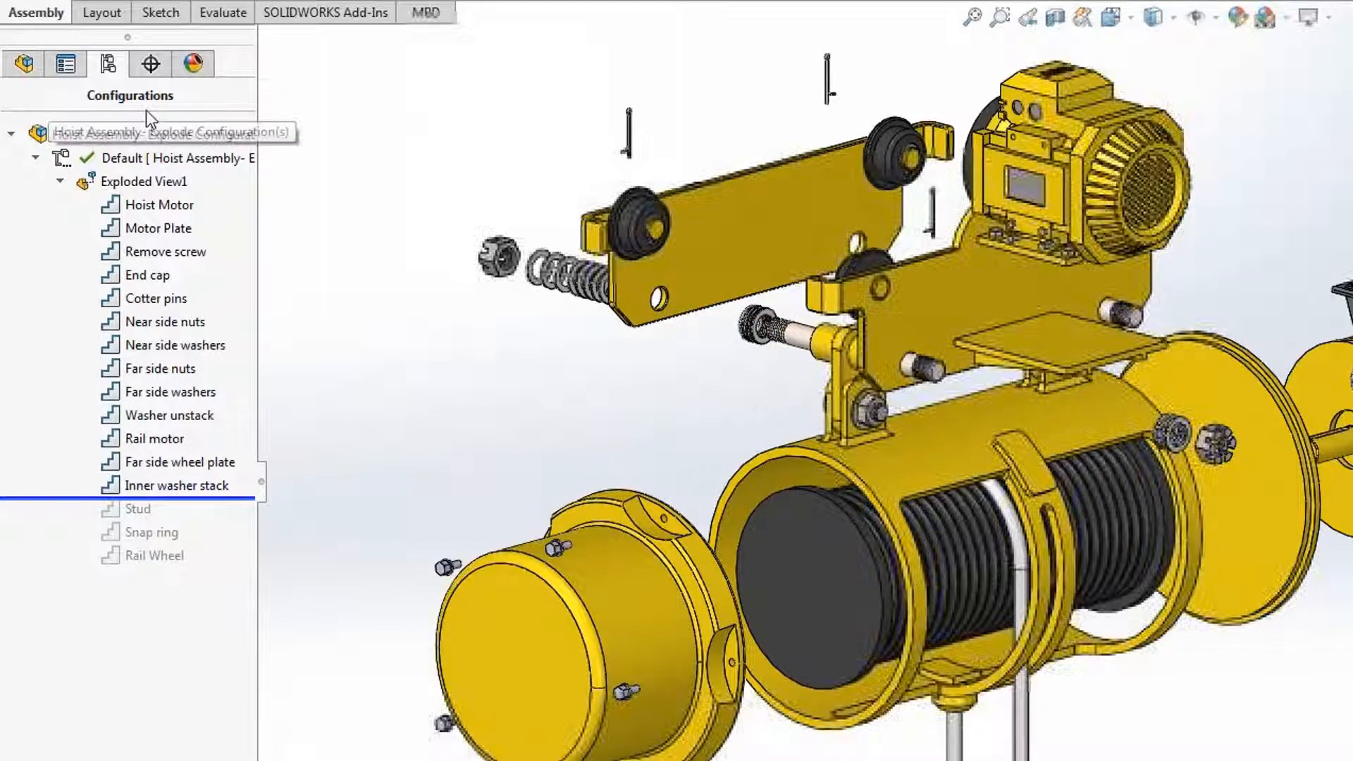
{"action": "right_click", "coordinate": [129, 183]}
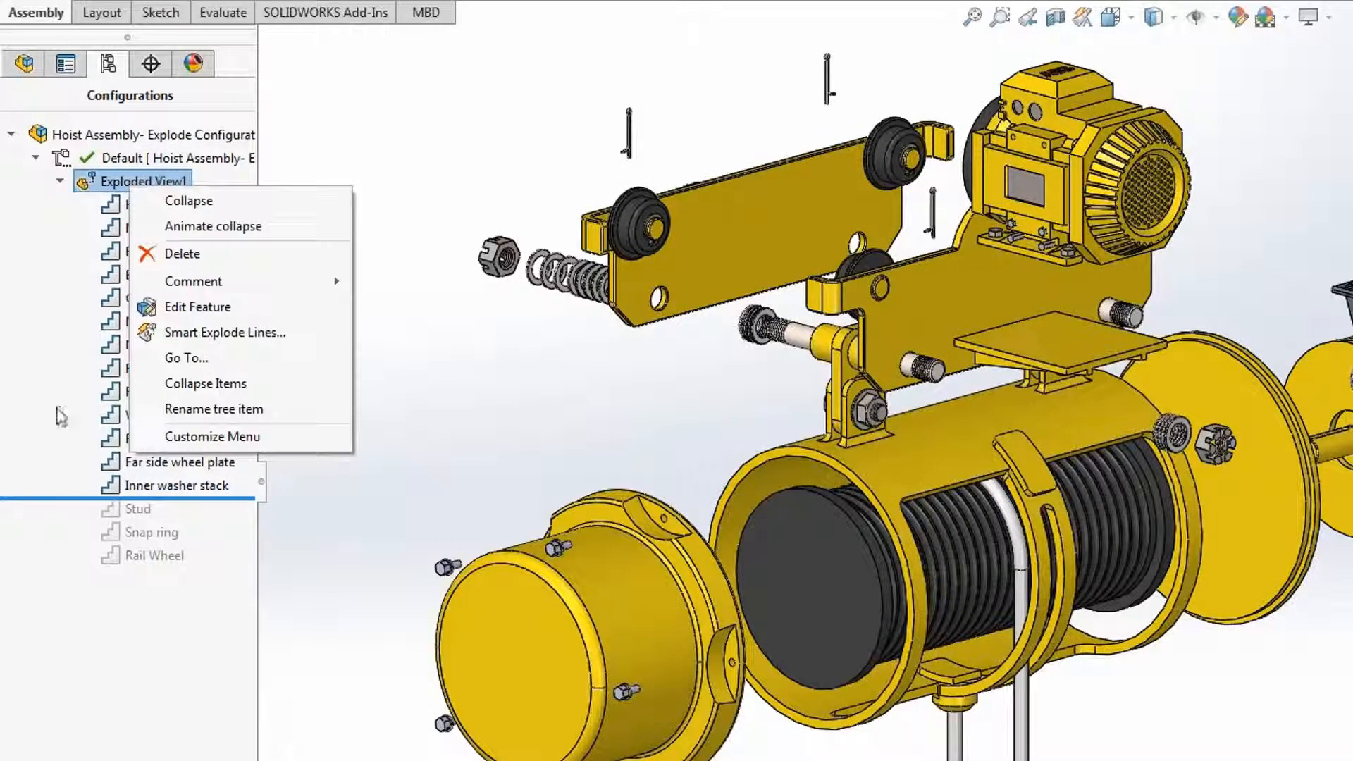
{"action": "left_click", "coordinate": [187, 303]}
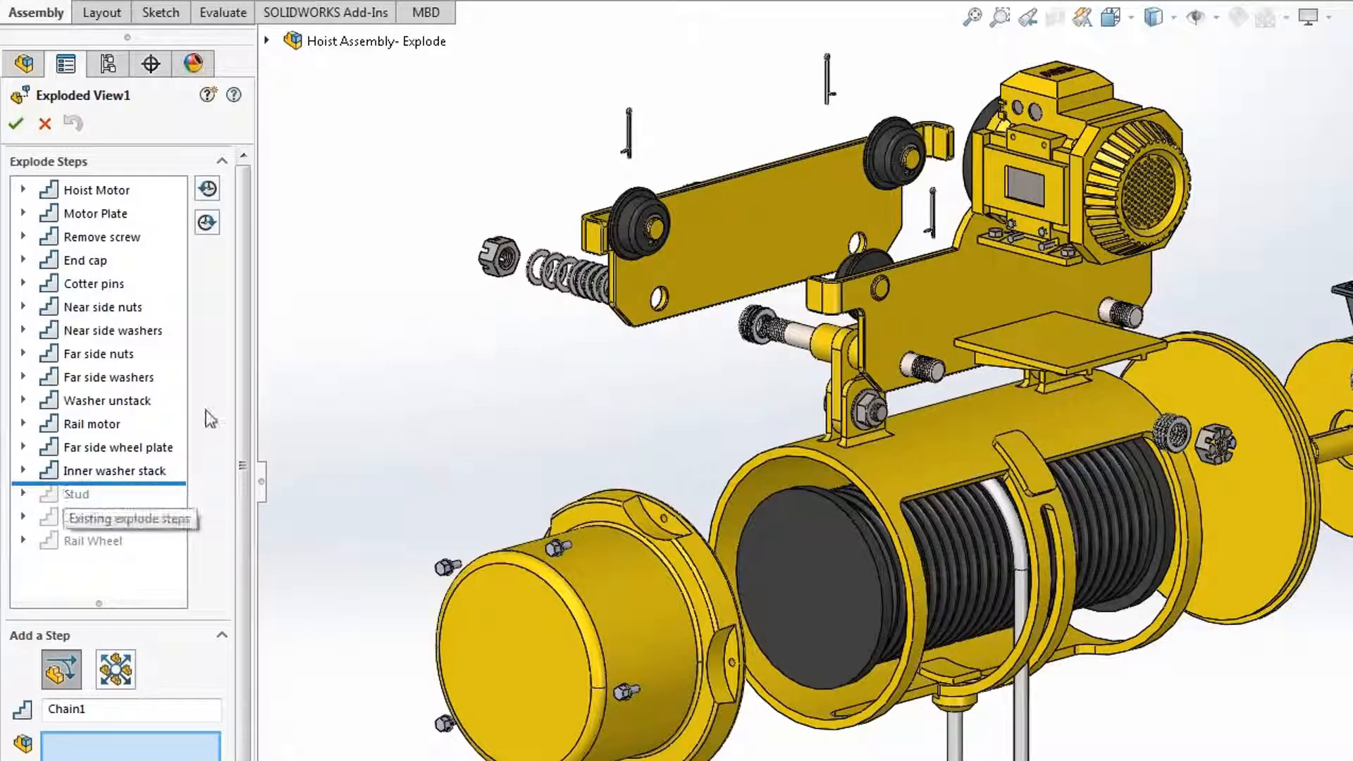
Add a Chain1 explode step spreading the eight inner 30 MM WASHER components along the assembly's Z direction by about 8 mm.
{"action": "left_click_drag", "start_coordinate": [252, 317], "coordinate": [248, 496]}
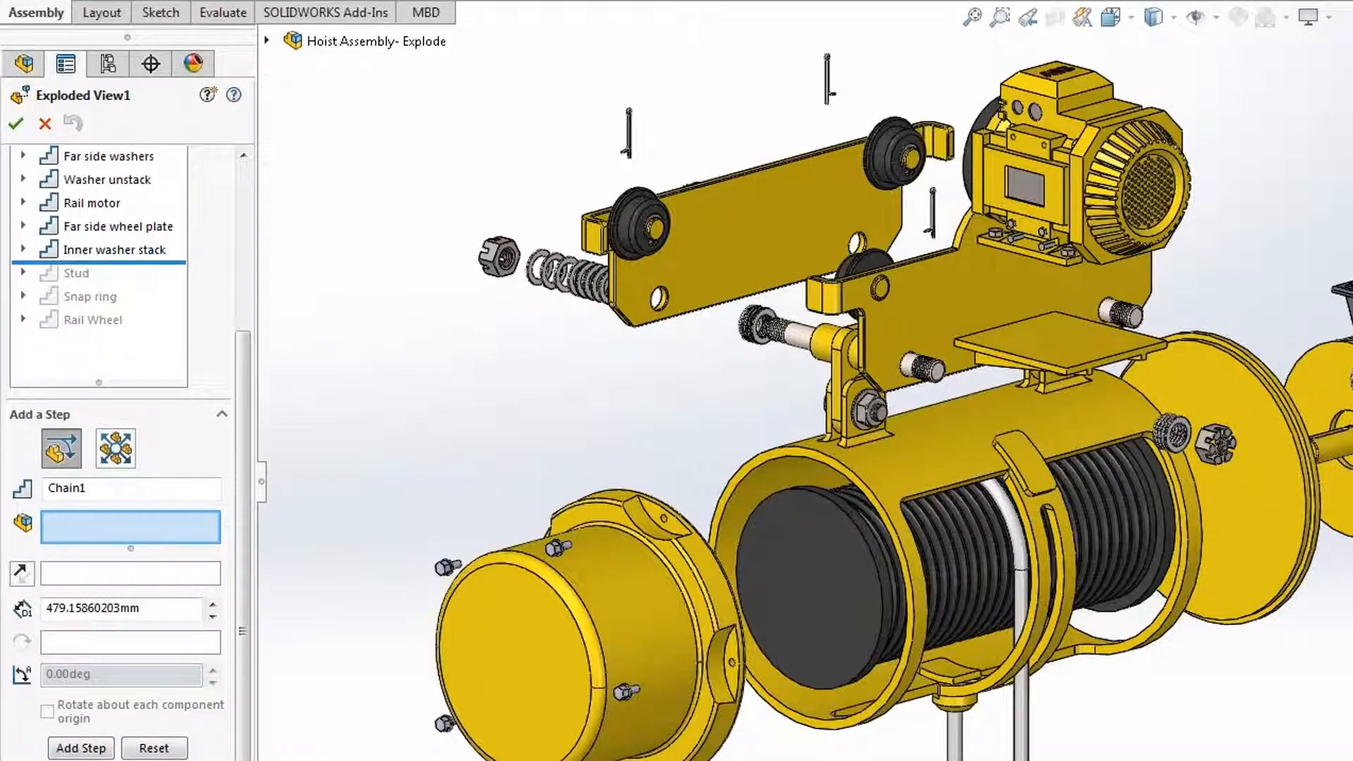
{"action": "left_click_drag", "start_coordinate": [701, 365], "coordinate": [788, 305]}
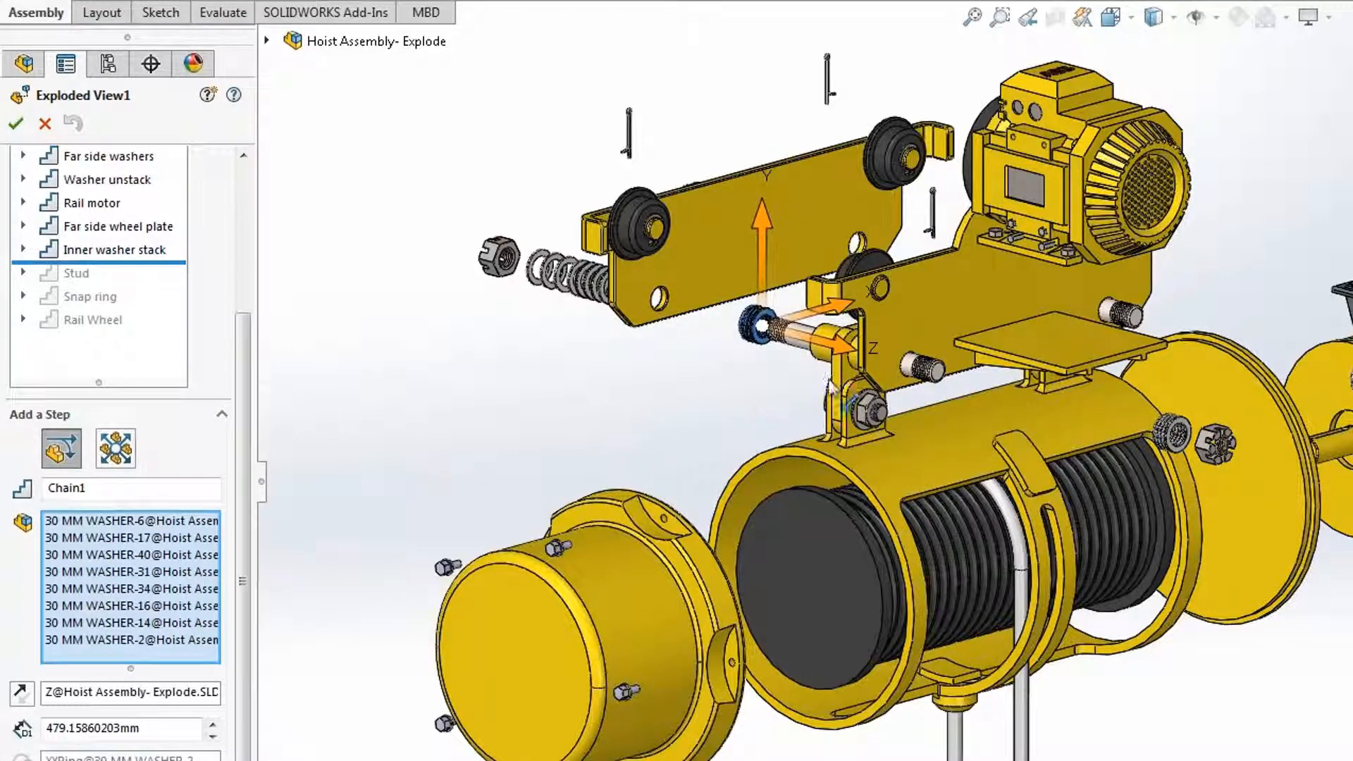
{"action": "left_click_drag", "start_coordinate": [838, 346], "coordinate": [809, 362]}
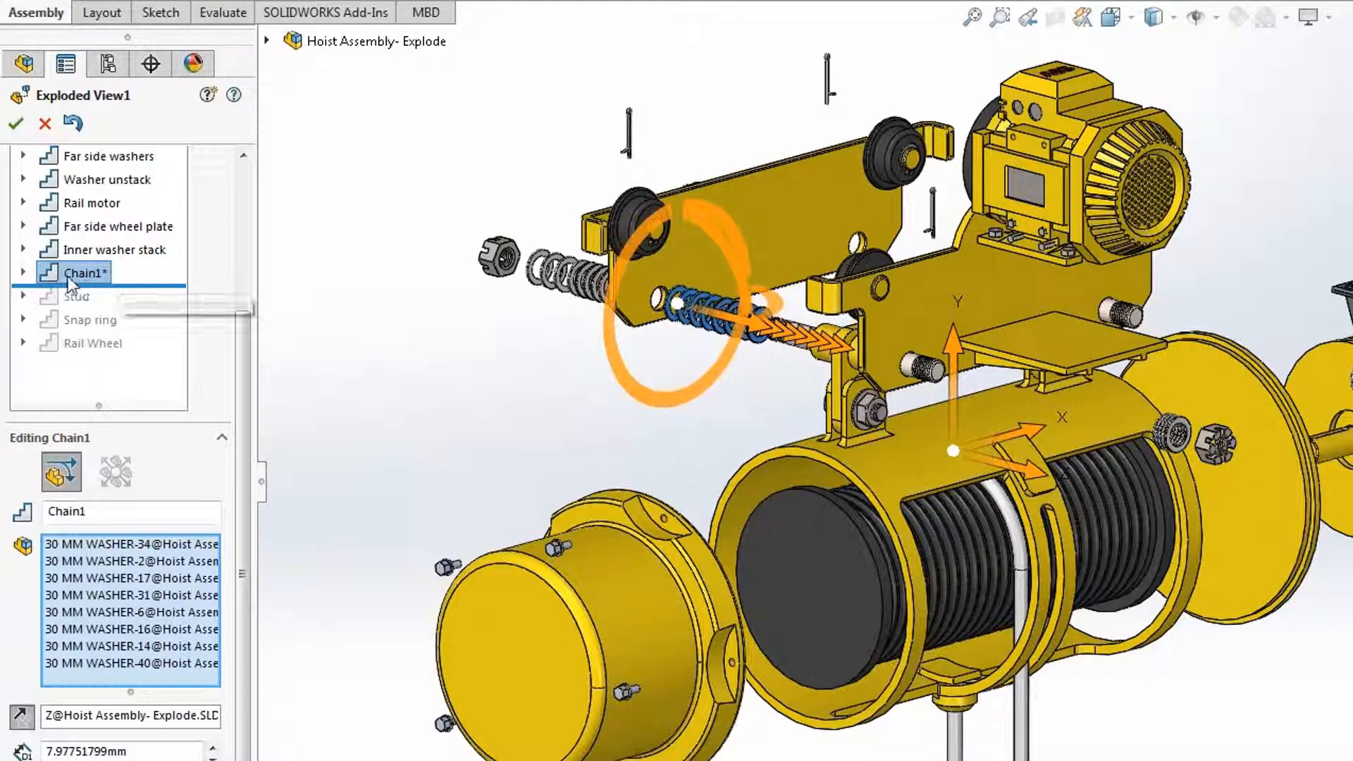
Roll the explode steps forward to the end, just after Rail Wheel.
{"action": "left_click_drag", "start_coordinate": [246, 418], "coordinate": [274, 423]}
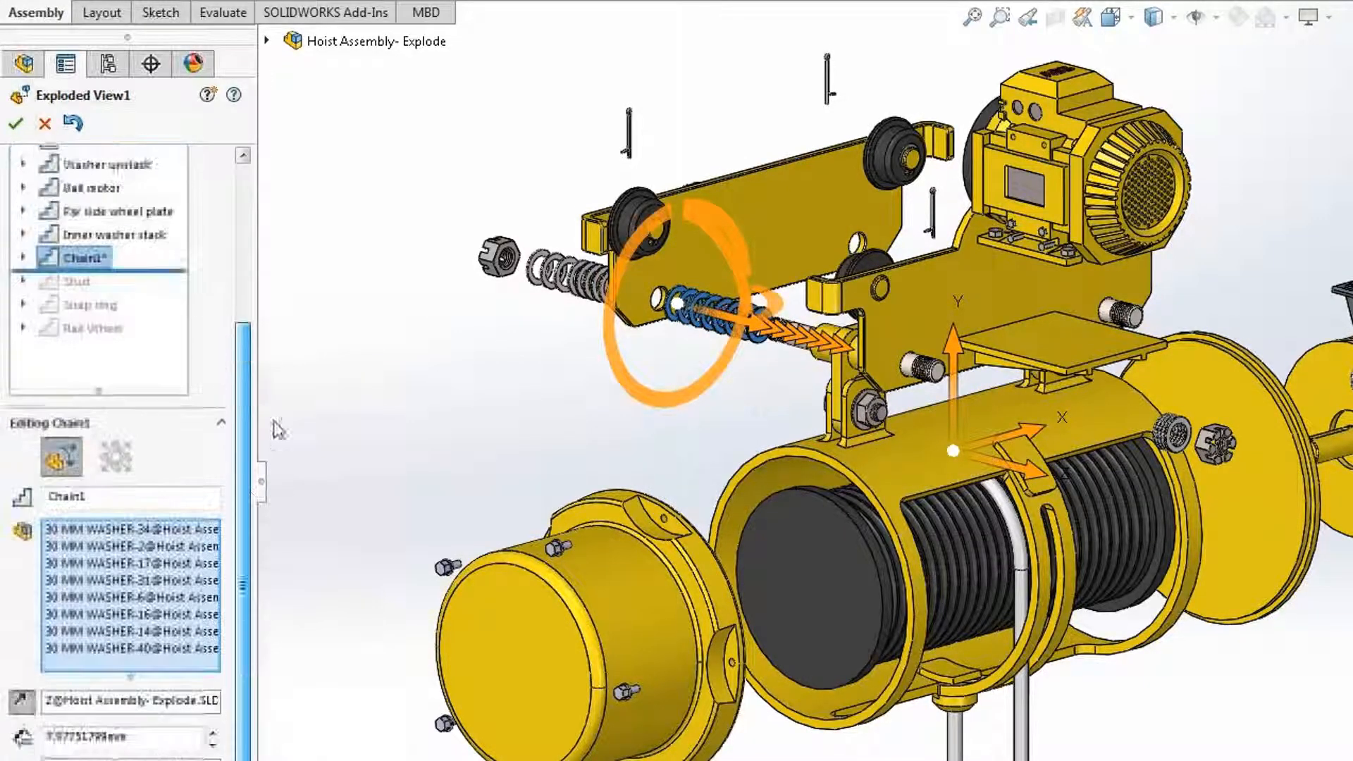
{"action": "left_click_drag", "start_coordinate": [167, 286], "coordinate": [168, 362]}
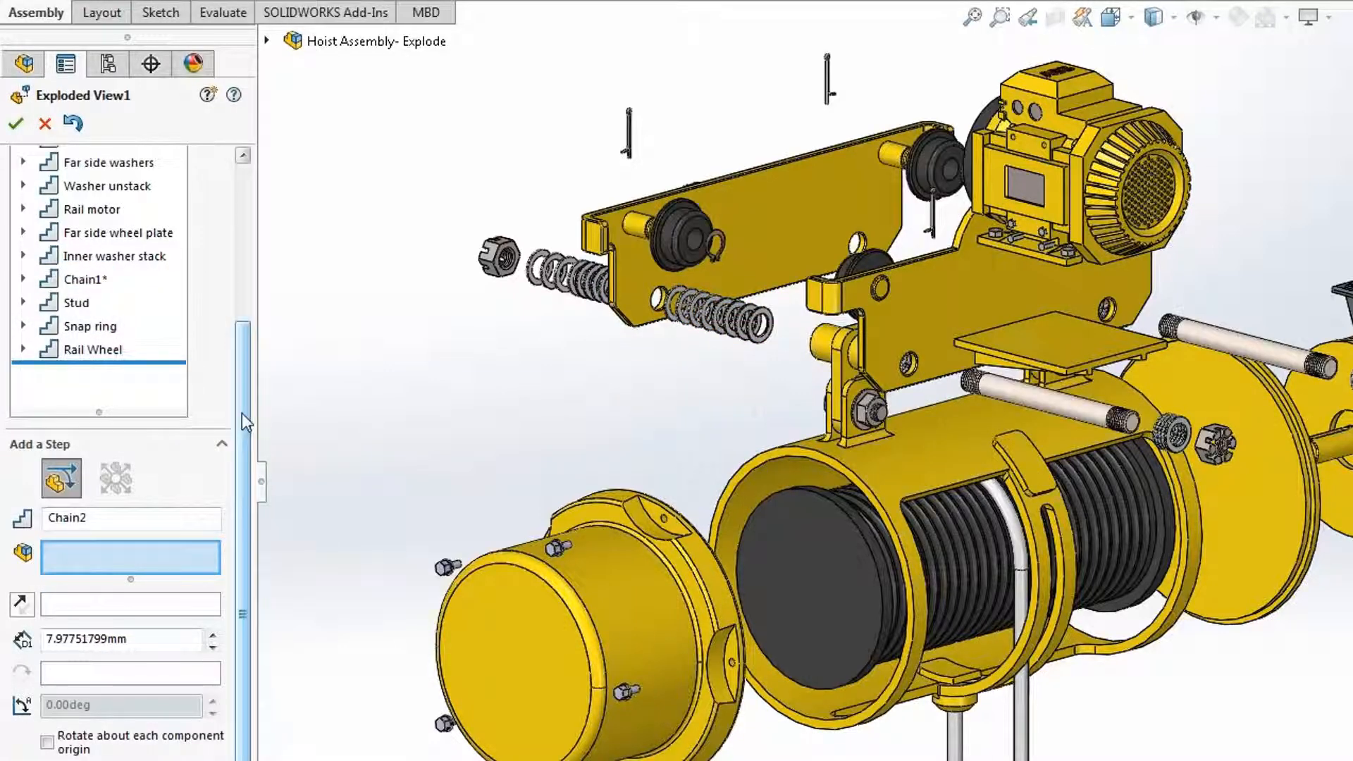
{"action": "left_click_drag", "start_coordinate": [242, 413], "coordinate": [274, 281]}
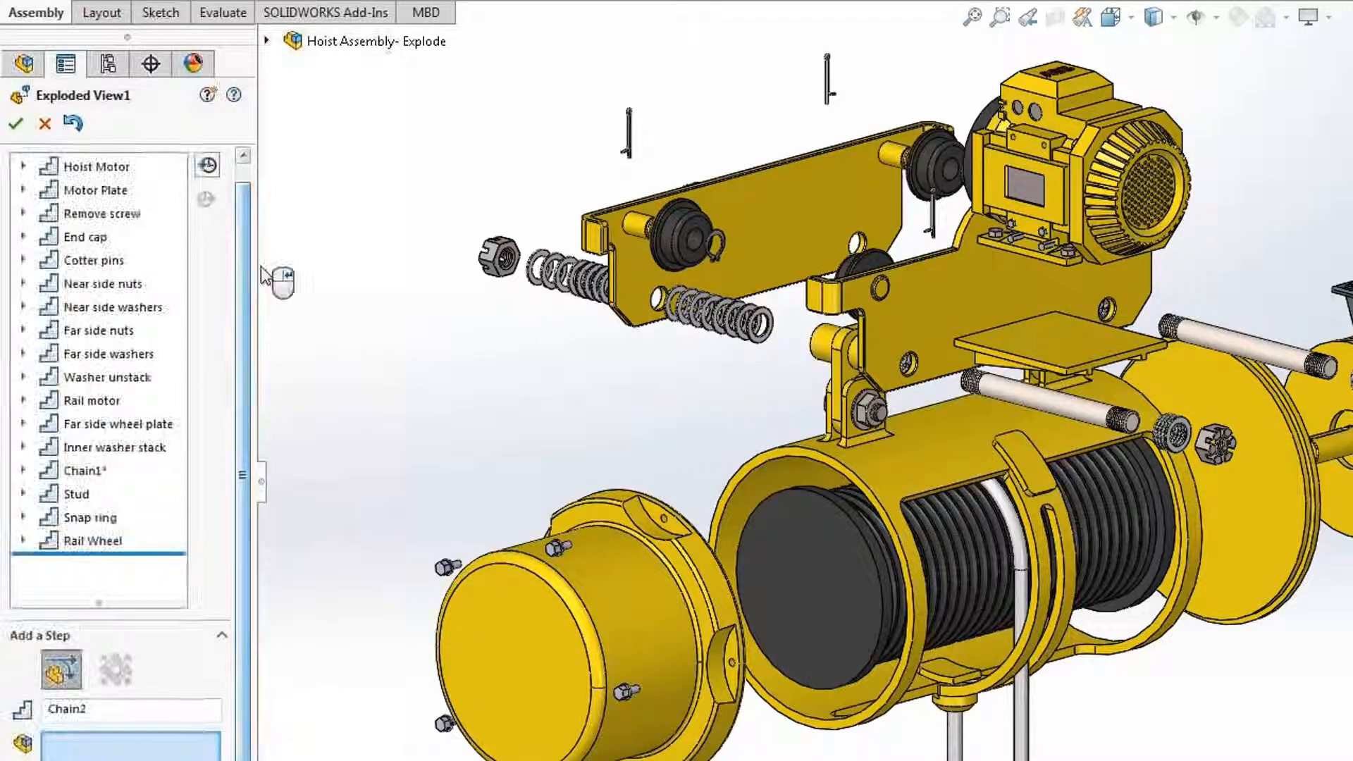
Suppress the Hoist Motor, Motor Plate and Remove screw explode steps.
{"action": "left_click", "coordinate": [95, 165]}
{"action": "right_click", "coordinate": [94, 165]}
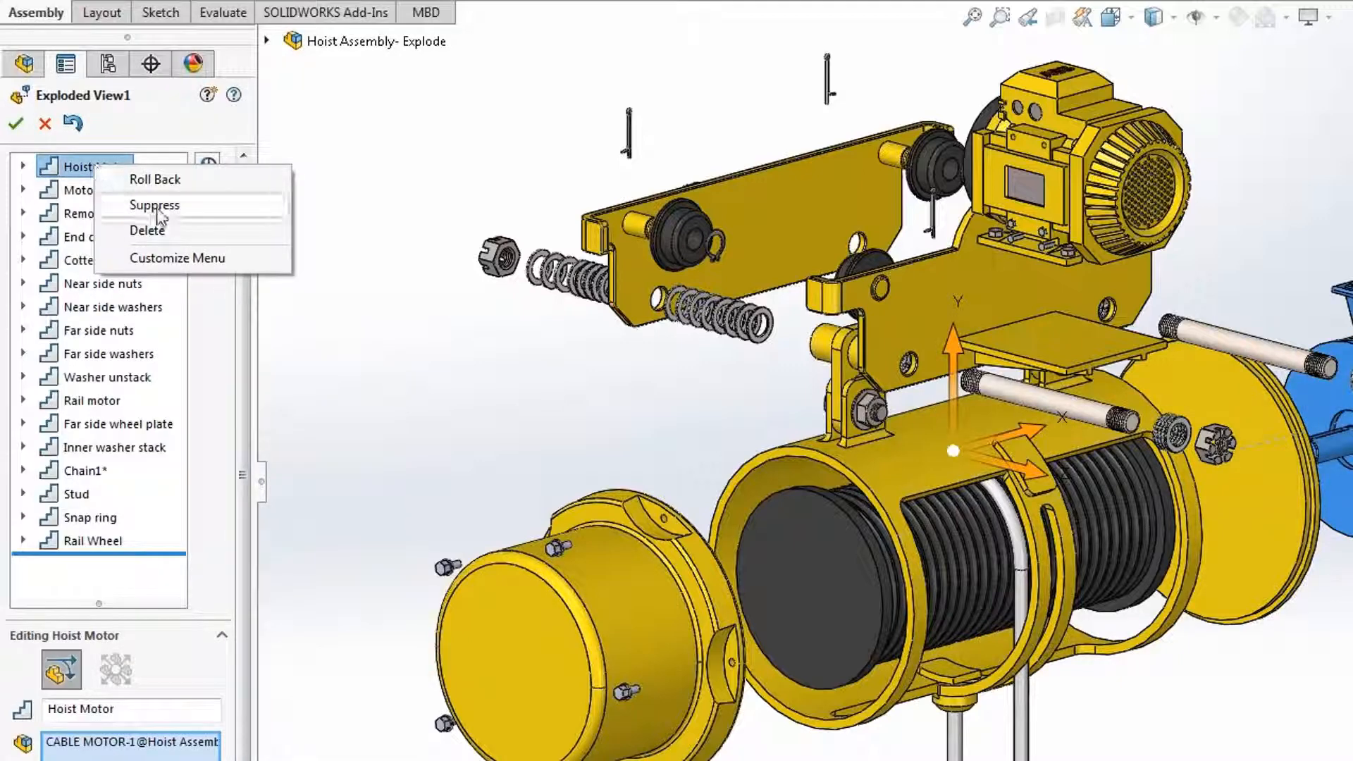
{"action": "left_click", "coordinate": [134, 205]}
{"action": "left_click", "coordinate": [88, 190]}
{"action": "right_click", "coordinate": [94, 189]}
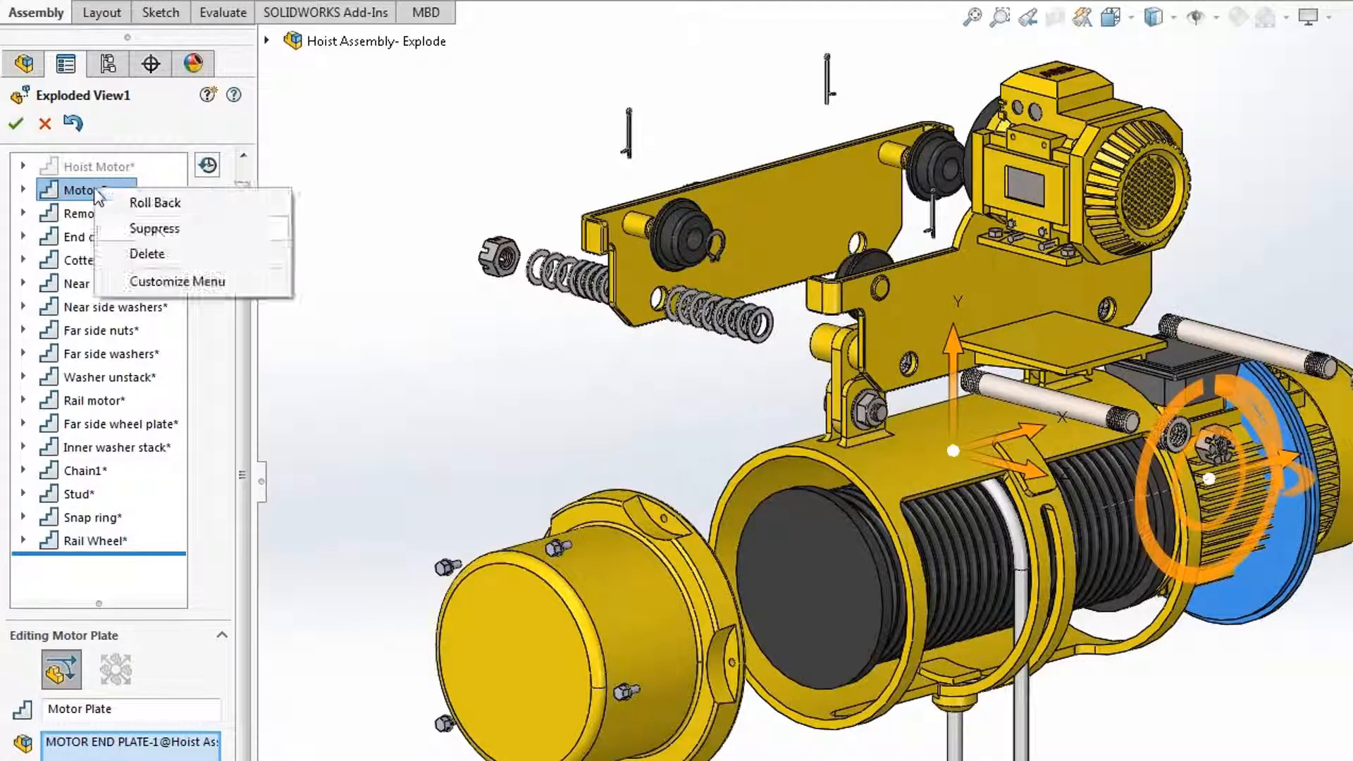
{"action": "left_click", "coordinate": [155, 229]}
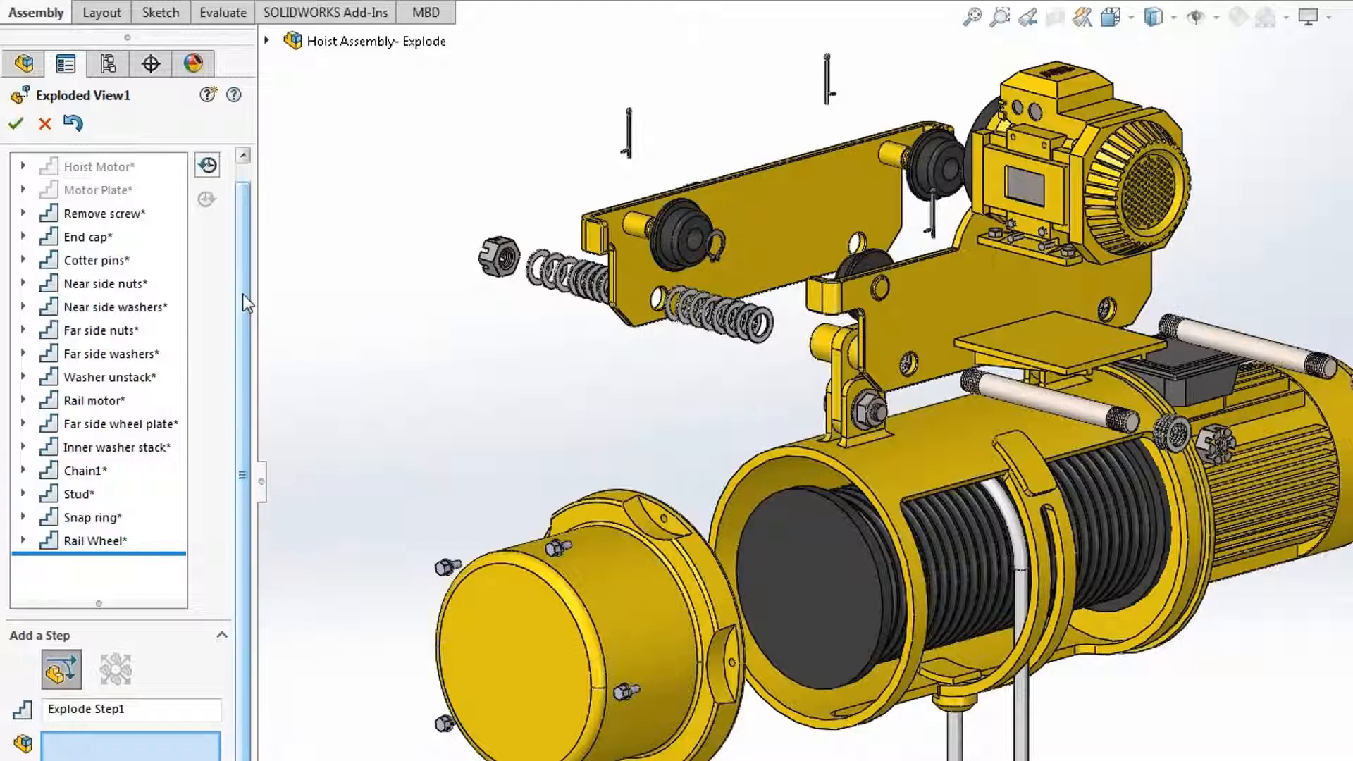
{"action": "left_click_drag", "start_coordinate": [244, 296], "coordinate": [258, 266]}
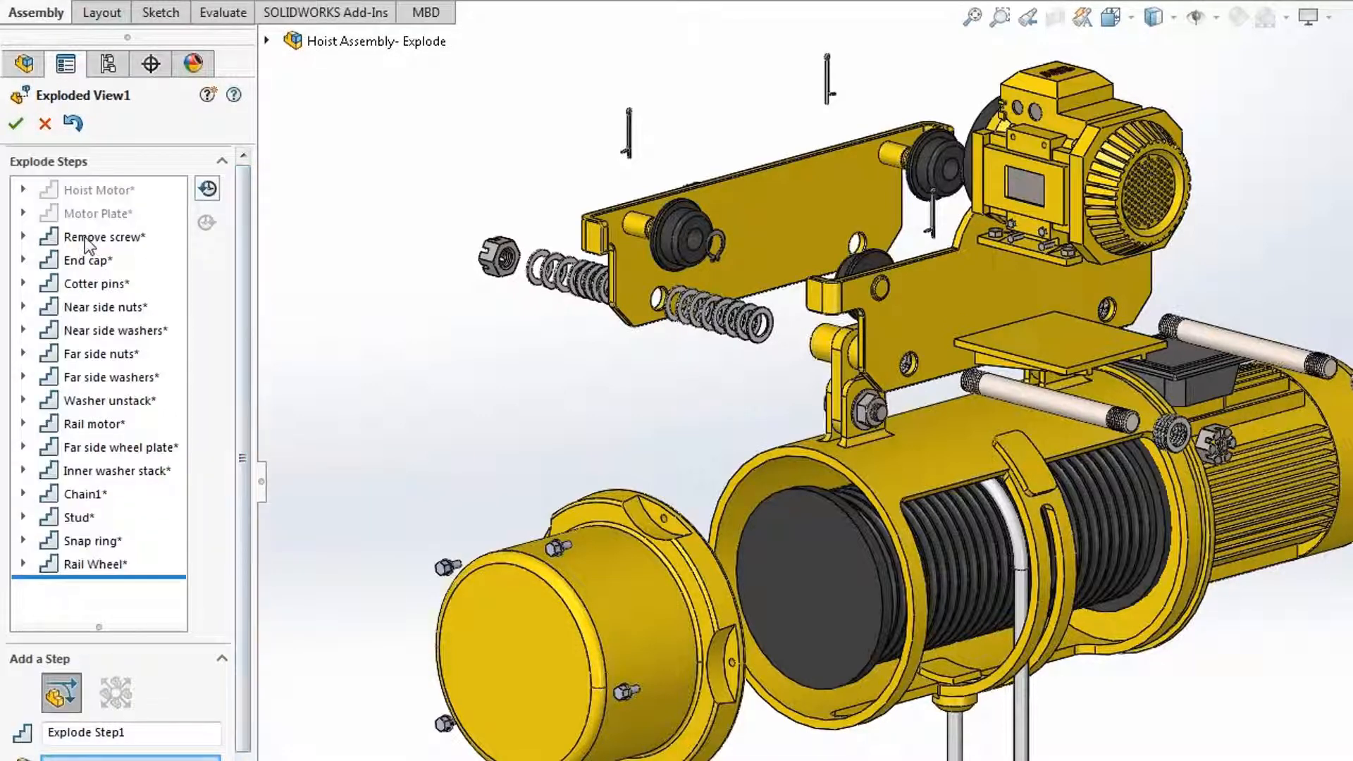
{"action": "left_click", "coordinate": [144, 238]}
{"action": "right_click", "coordinate": [145, 238]}
{"action": "left_click", "coordinate": [143, 279]}
Suppress the End cap, Cotter pins, Near side nuts and Far side washers explode steps together, and accept the Exploded View1 edits.
{"action": "left_click", "coordinate": [93, 263]}
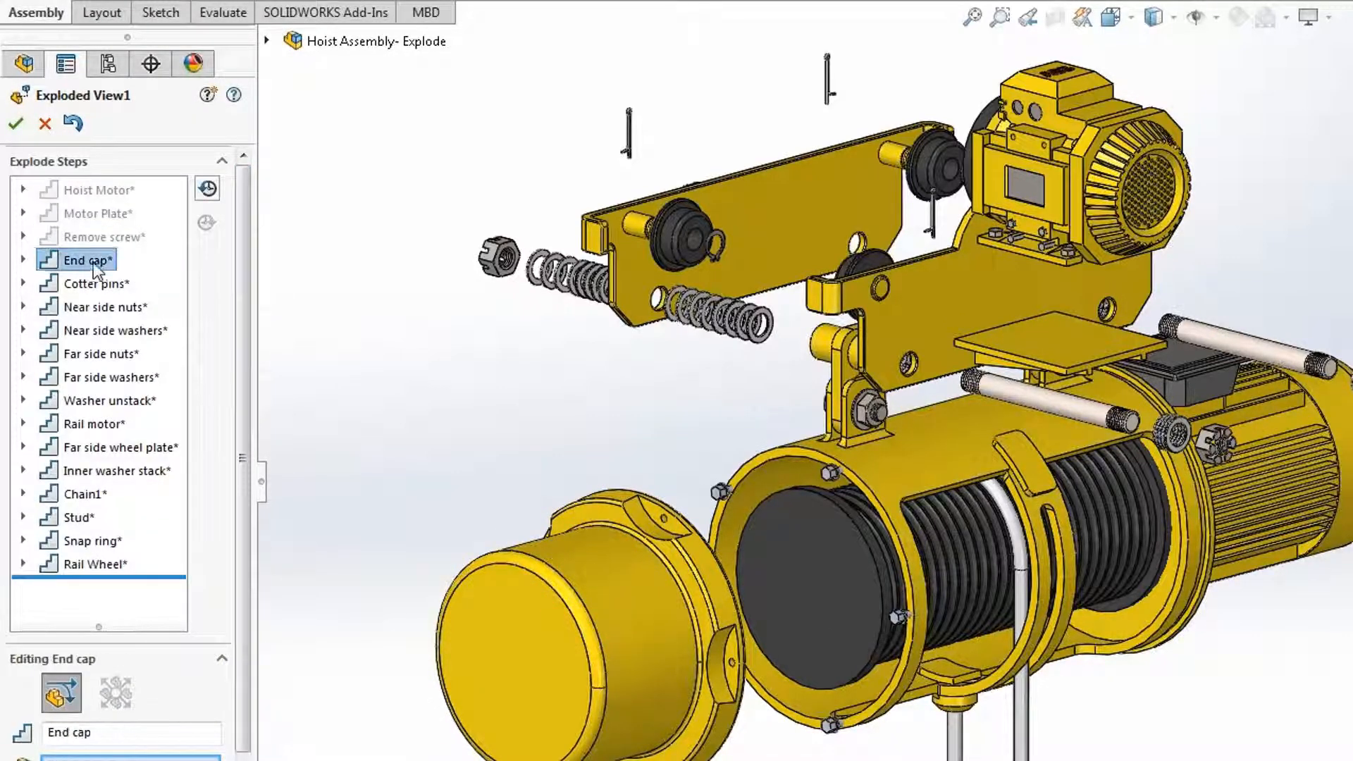
{"action": "left_click", "coordinate": [94, 325], "text": "shift"}
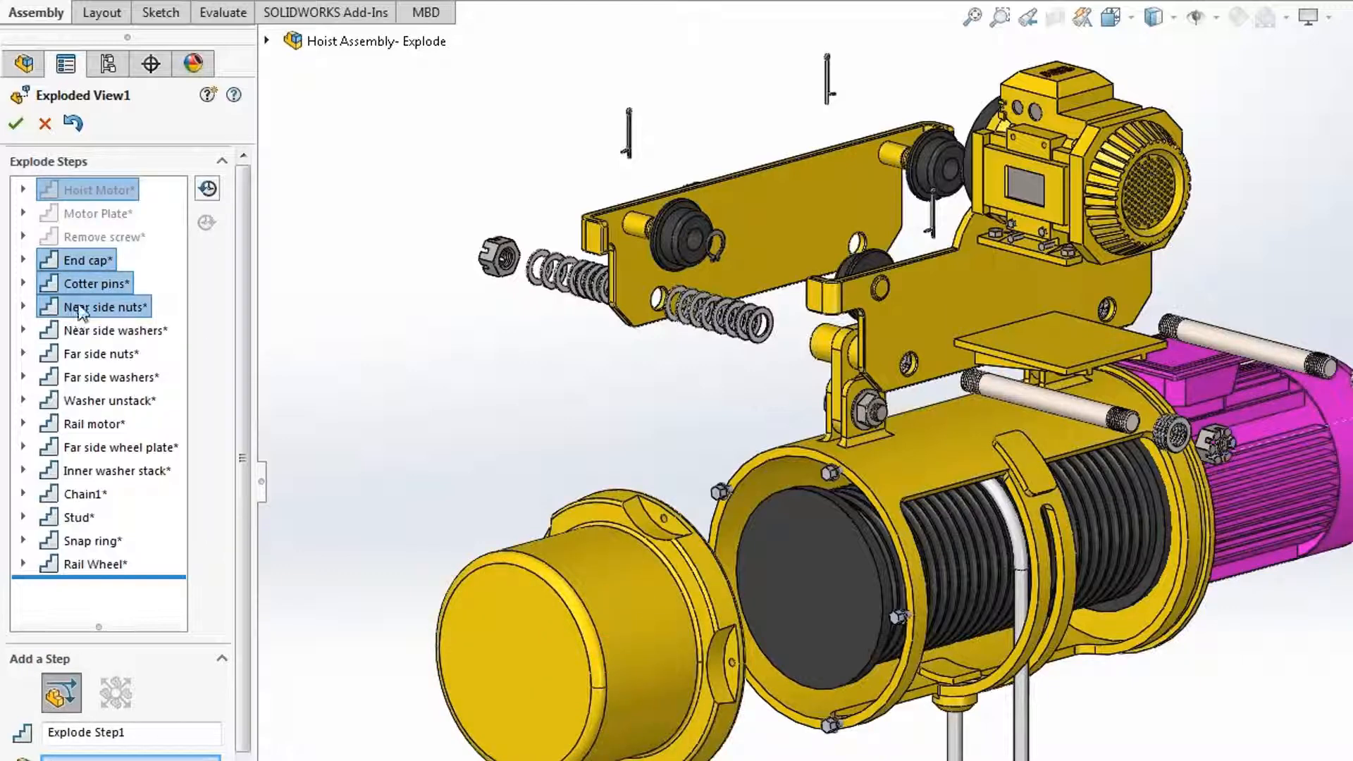
{"action": "left_click", "coordinate": [88, 379], "text": "ctrl"}
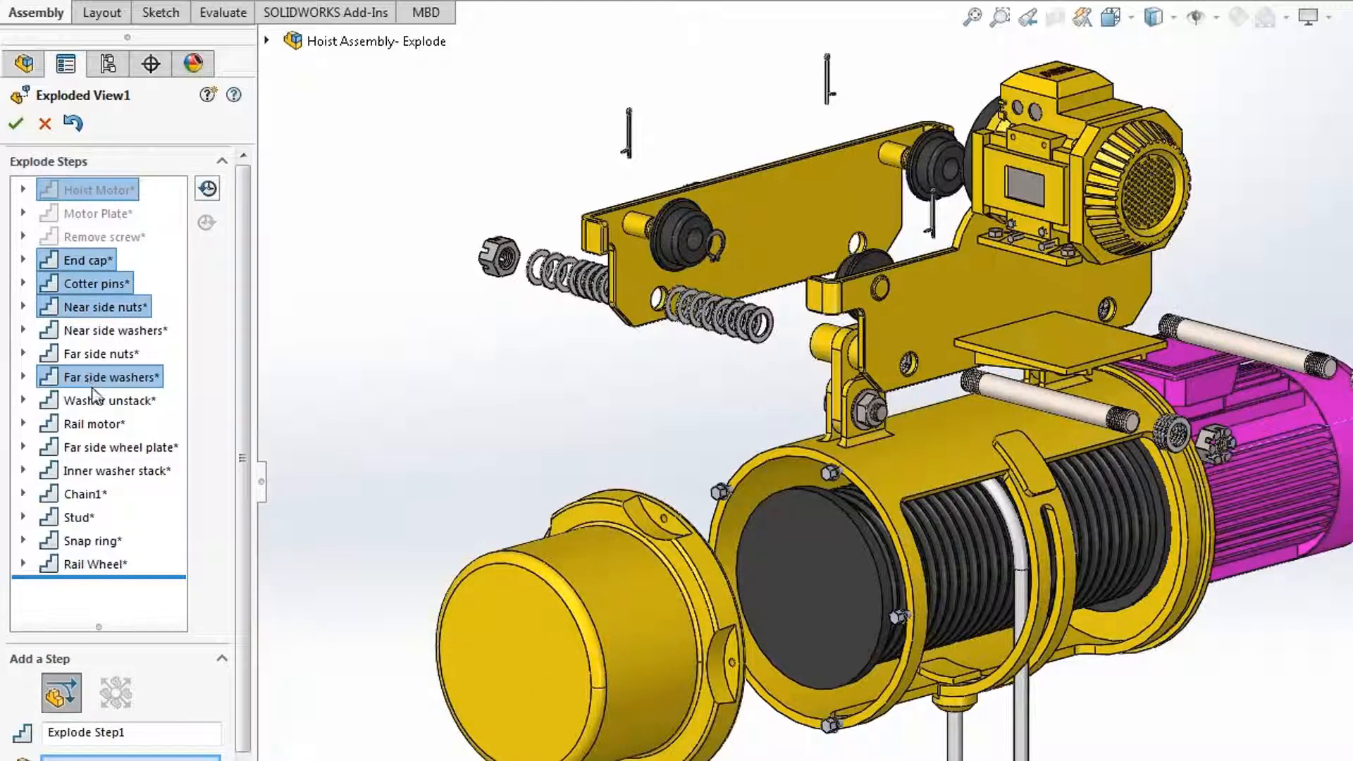
{"action": "right_click", "coordinate": [92, 389]}
{"action": "left_click", "coordinate": [145, 396]}
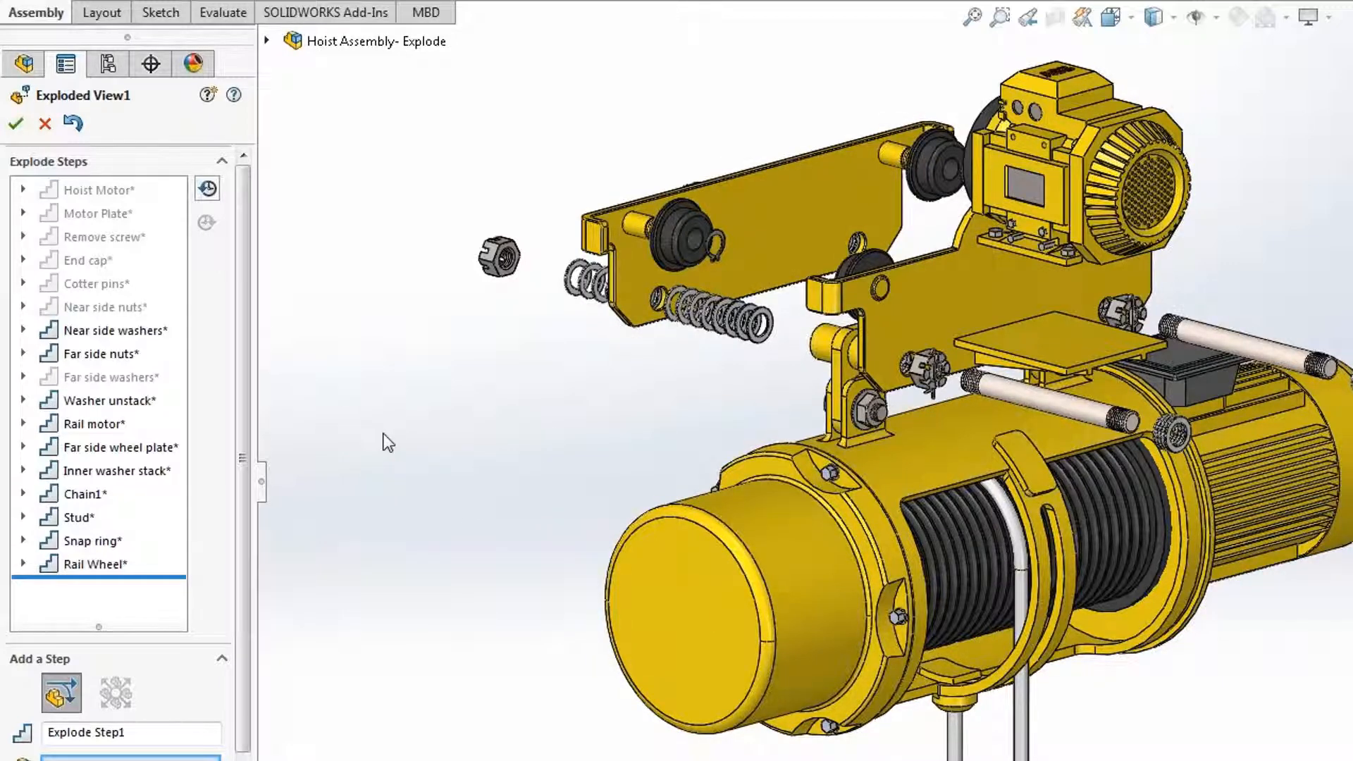
{"action": "left_click", "coordinate": [17, 125]}
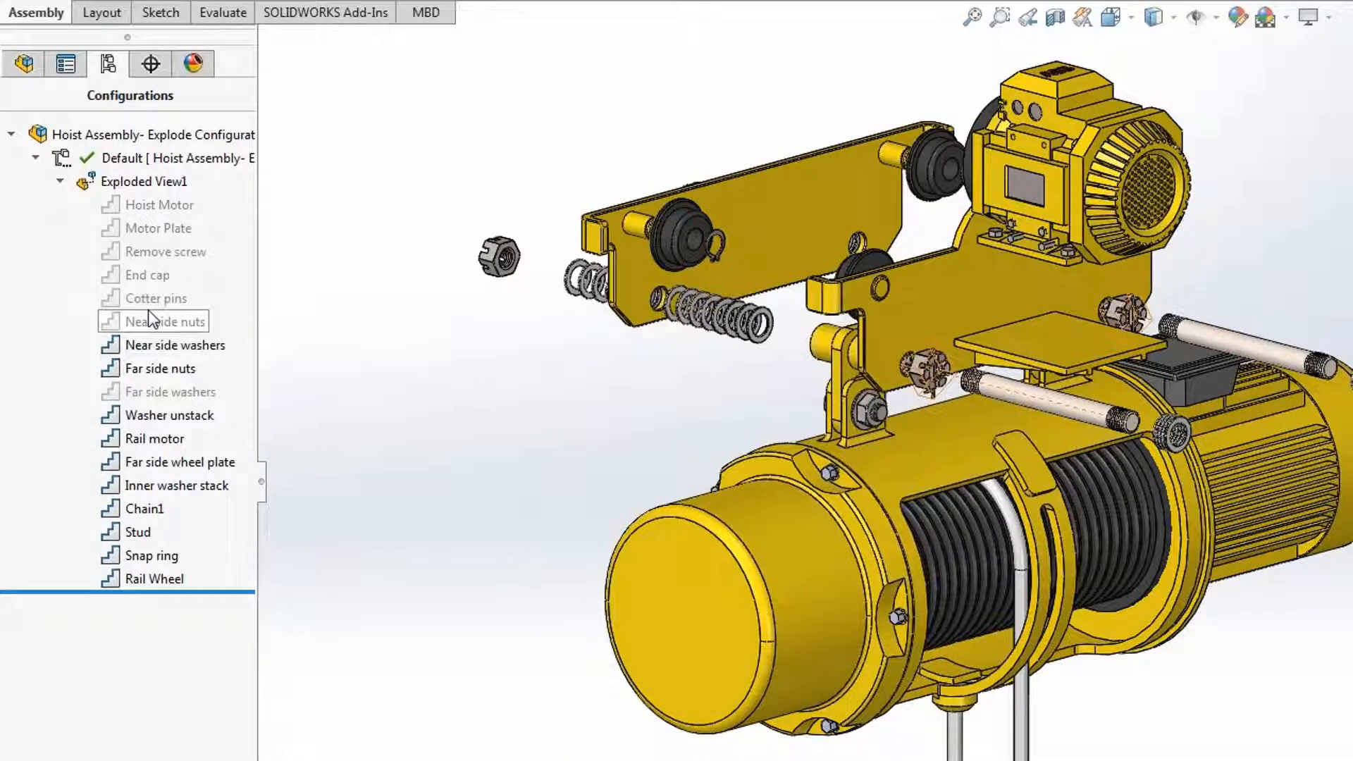
Unsuppress the explode steps from Hoist Motor through Near side nuts, plus the Far side washers step.
{"action": "left_click", "coordinate": [154, 209]}
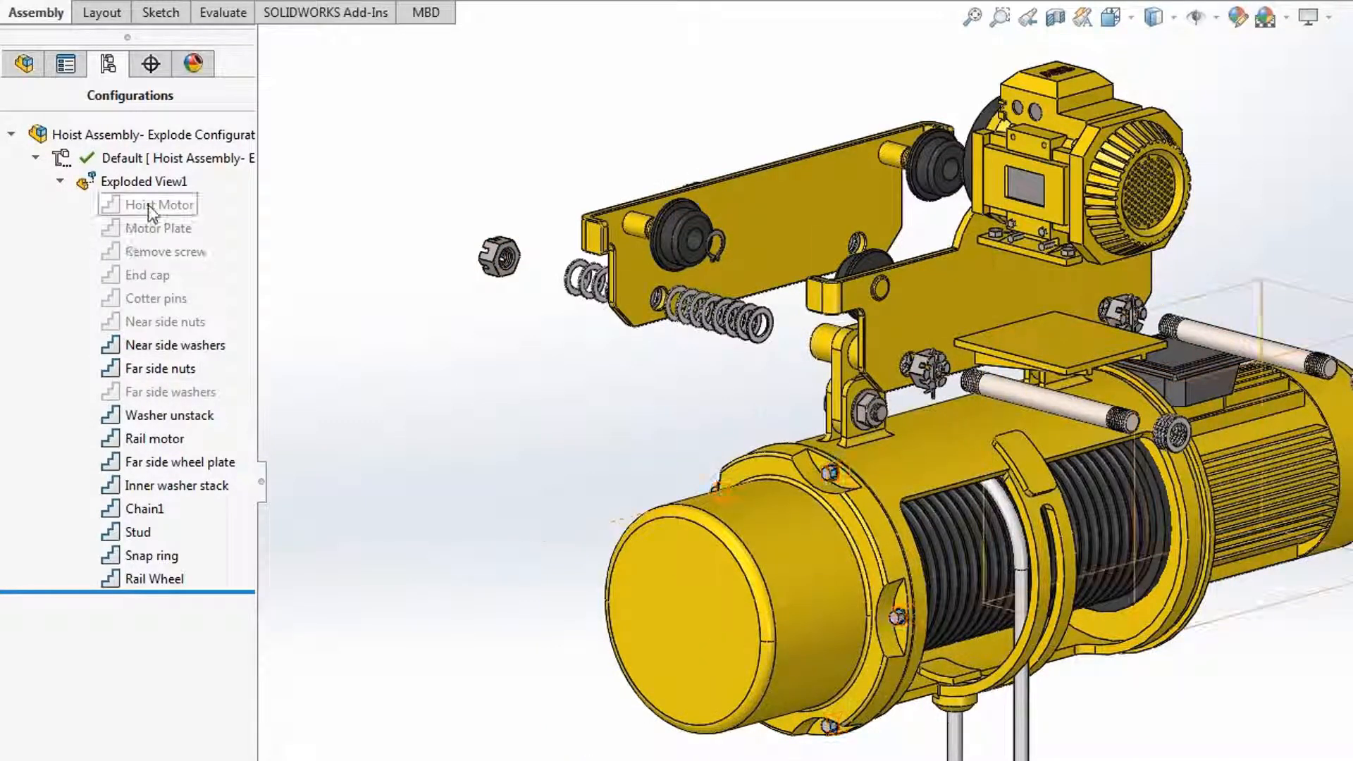
{"action": "left_click", "coordinate": [145, 322], "text": "shift"}
{"action": "right_click", "coordinate": [145, 325]}
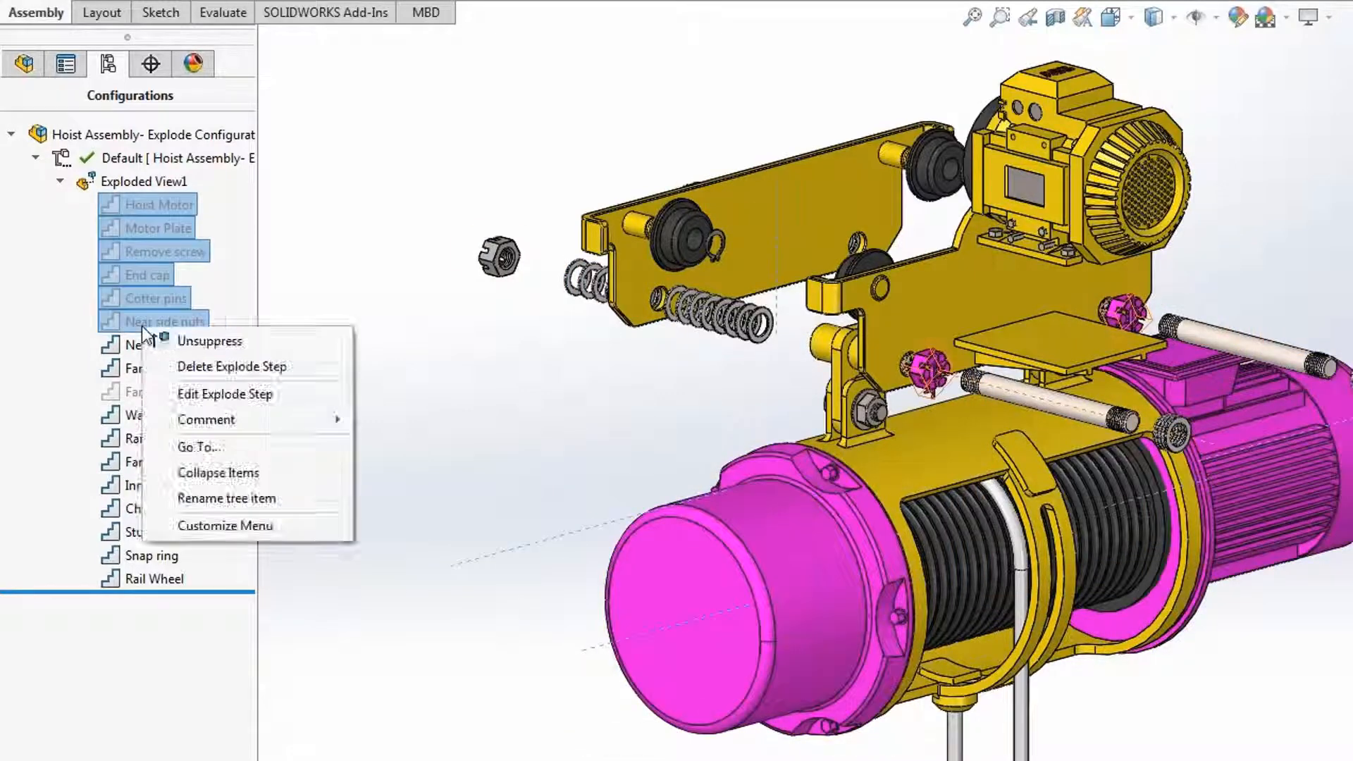
{"action": "left_click", "coordinate": [198, 343]}
{"action": "right_click", "coordinate": [139, 395]}
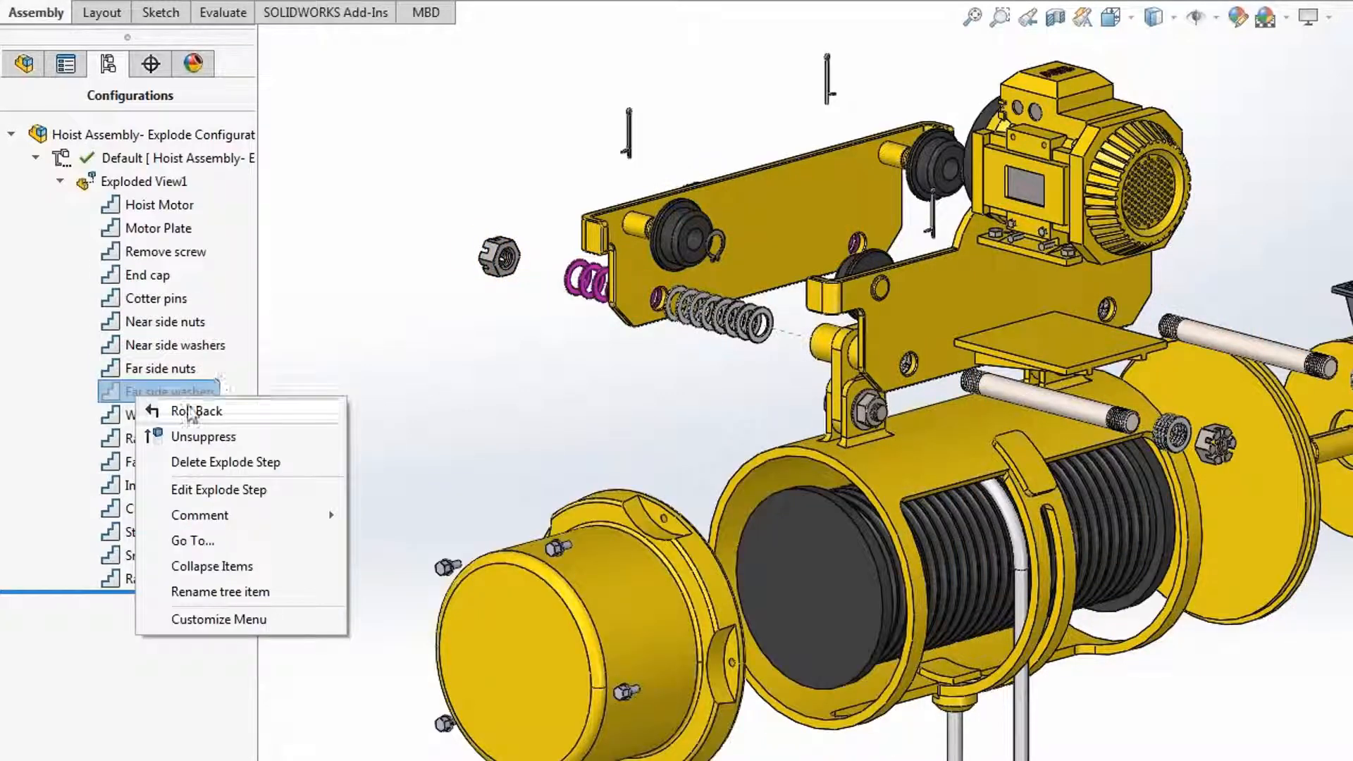
{"action": "left_click", "coordinate": [187, 438]}
Animate the collapse of Exploded View1, and check the file types available for saving the animation without saving it.
{"action": "right_click", "coordinate": [139, 182]}
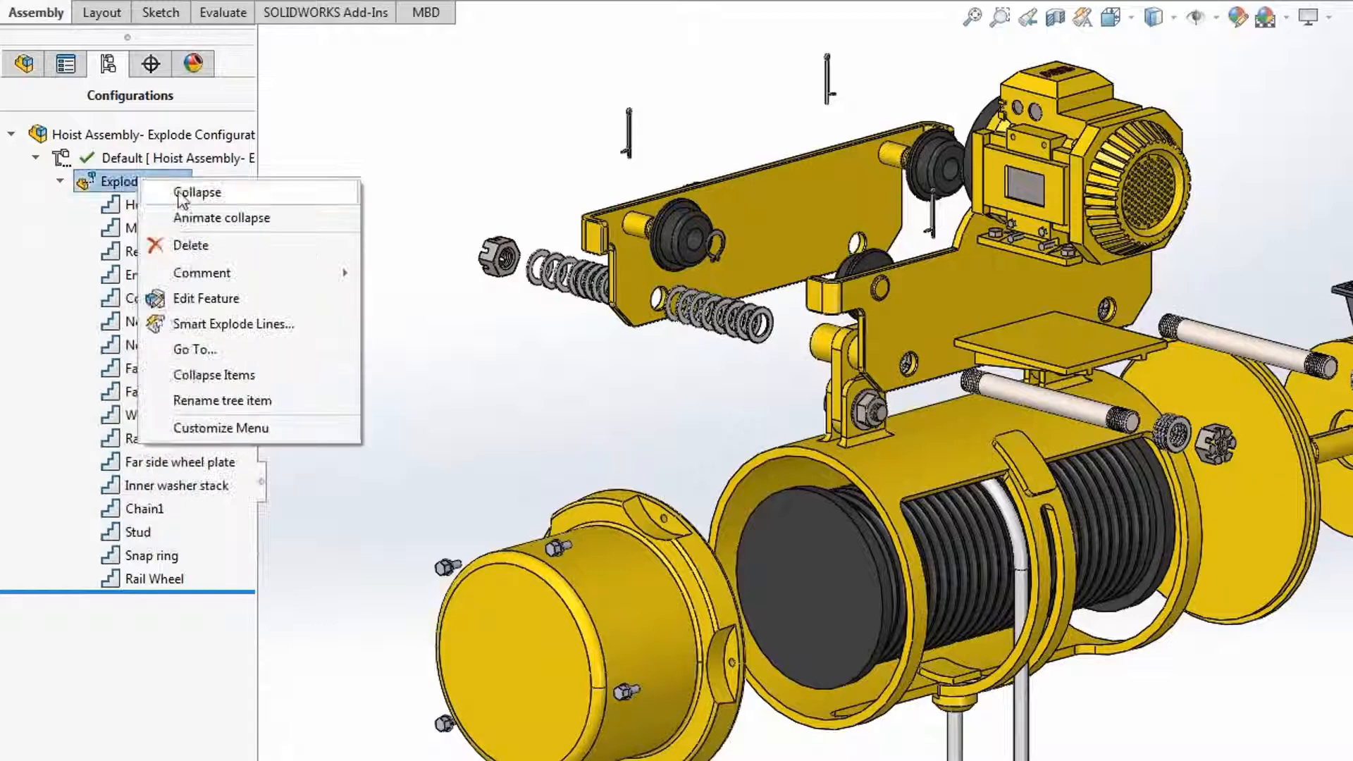
{"action": "left_click", "coordinate": [212, 218]}
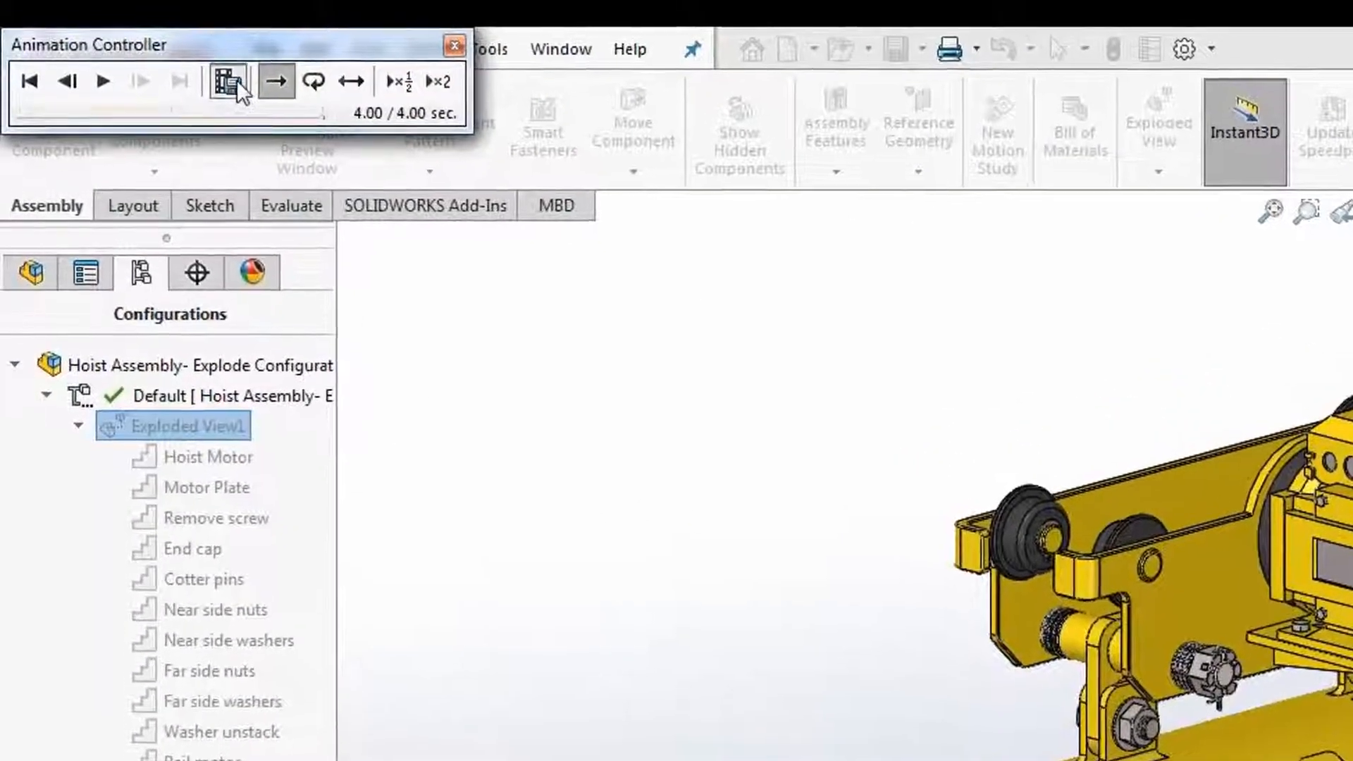
{"action": "left_click", "coordinate": [211, 31]}
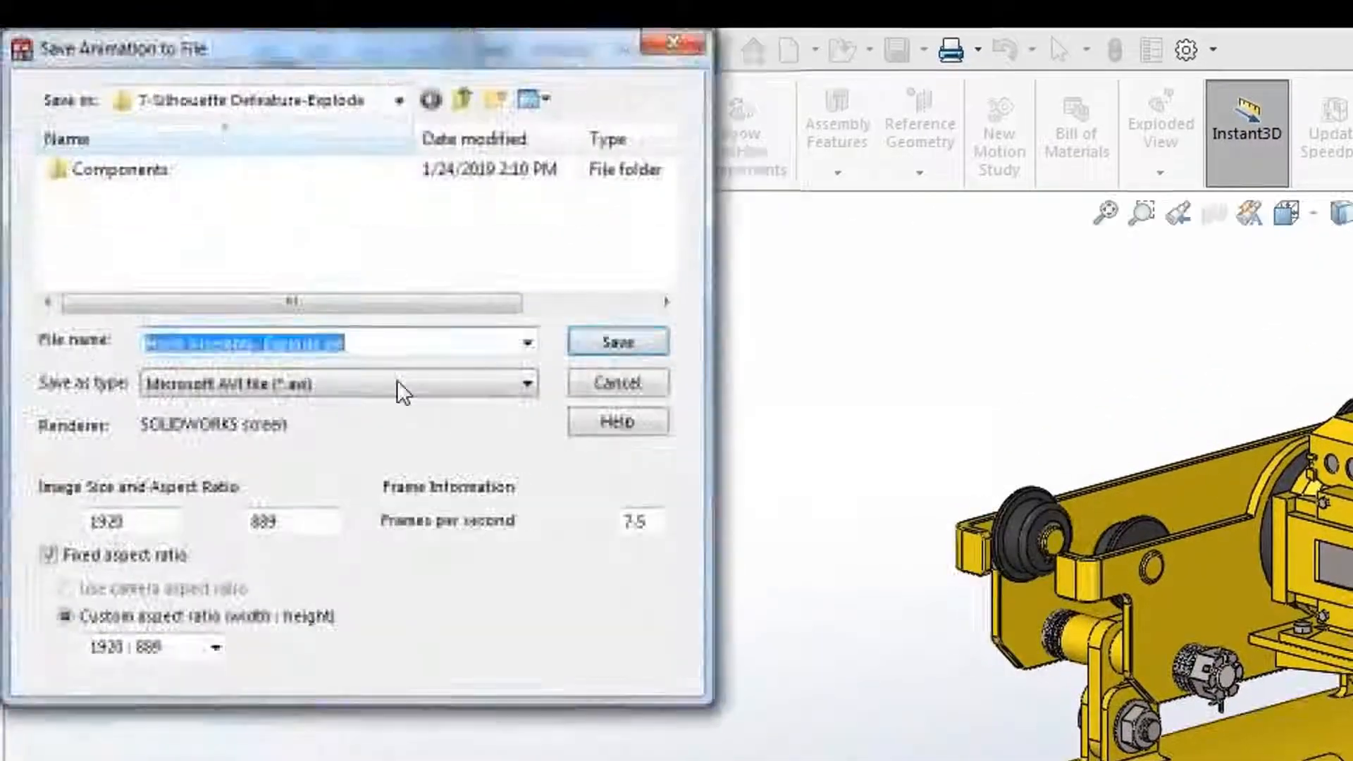
{"action": "left_click", "coordinate": [534, 379]}
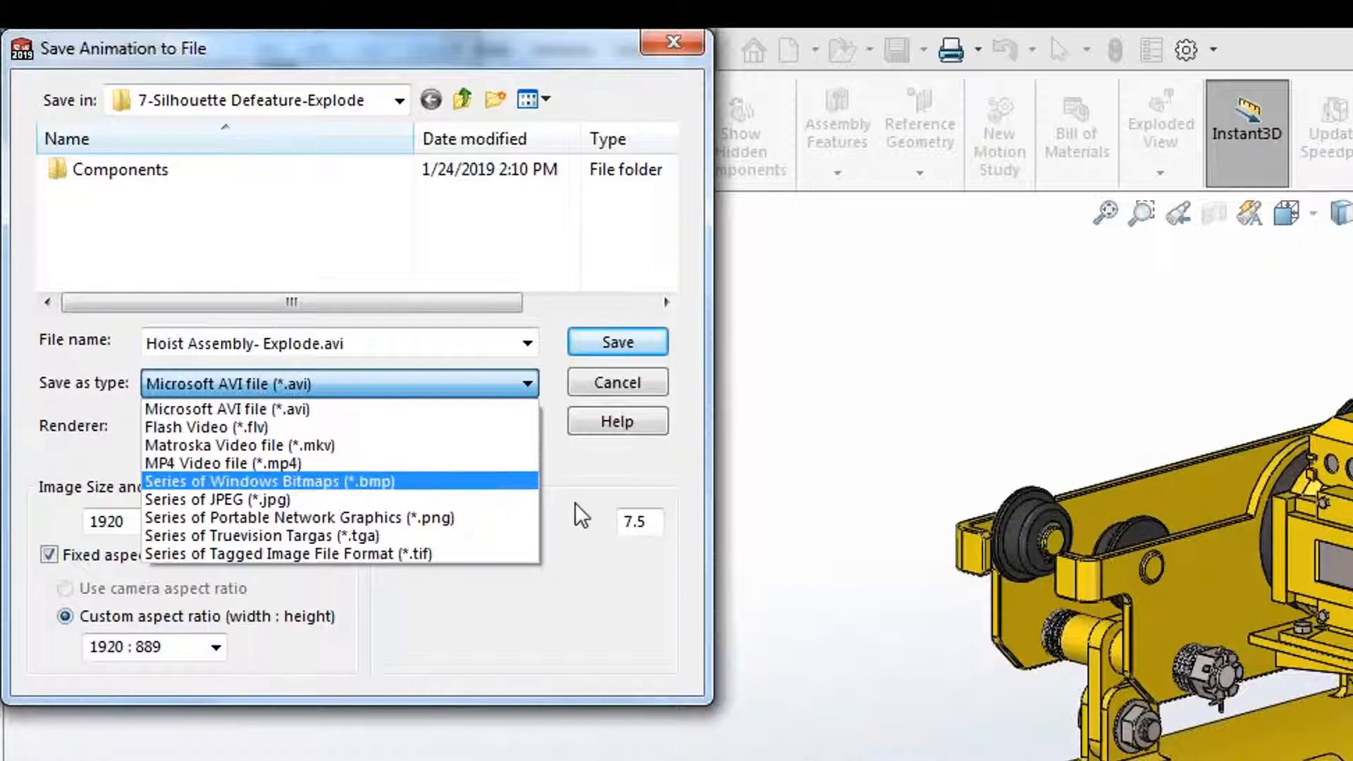
{"action": "left_click", "coordinate": [707, 30]}
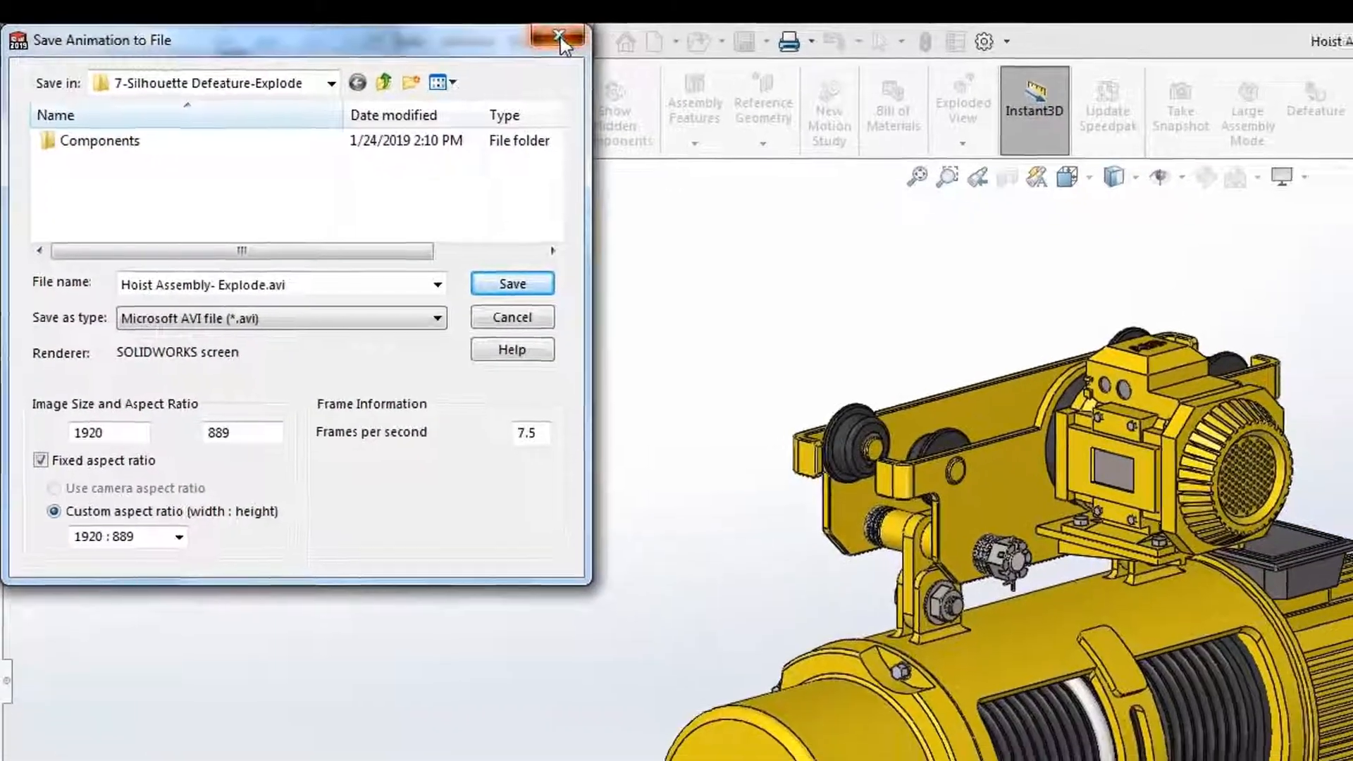
{"action": "left_click", "coordinate": [645, 40]}
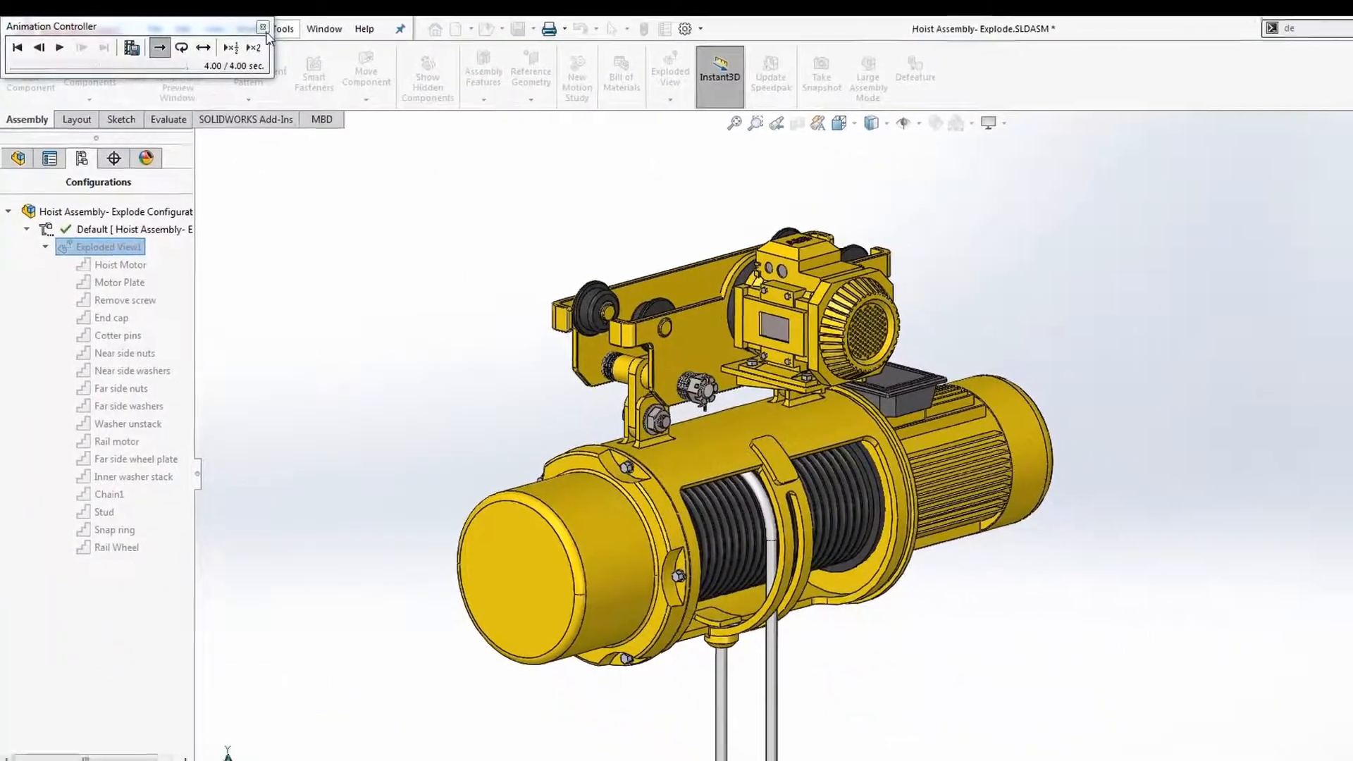
{"action": "key", "text": "alt+Tab"}
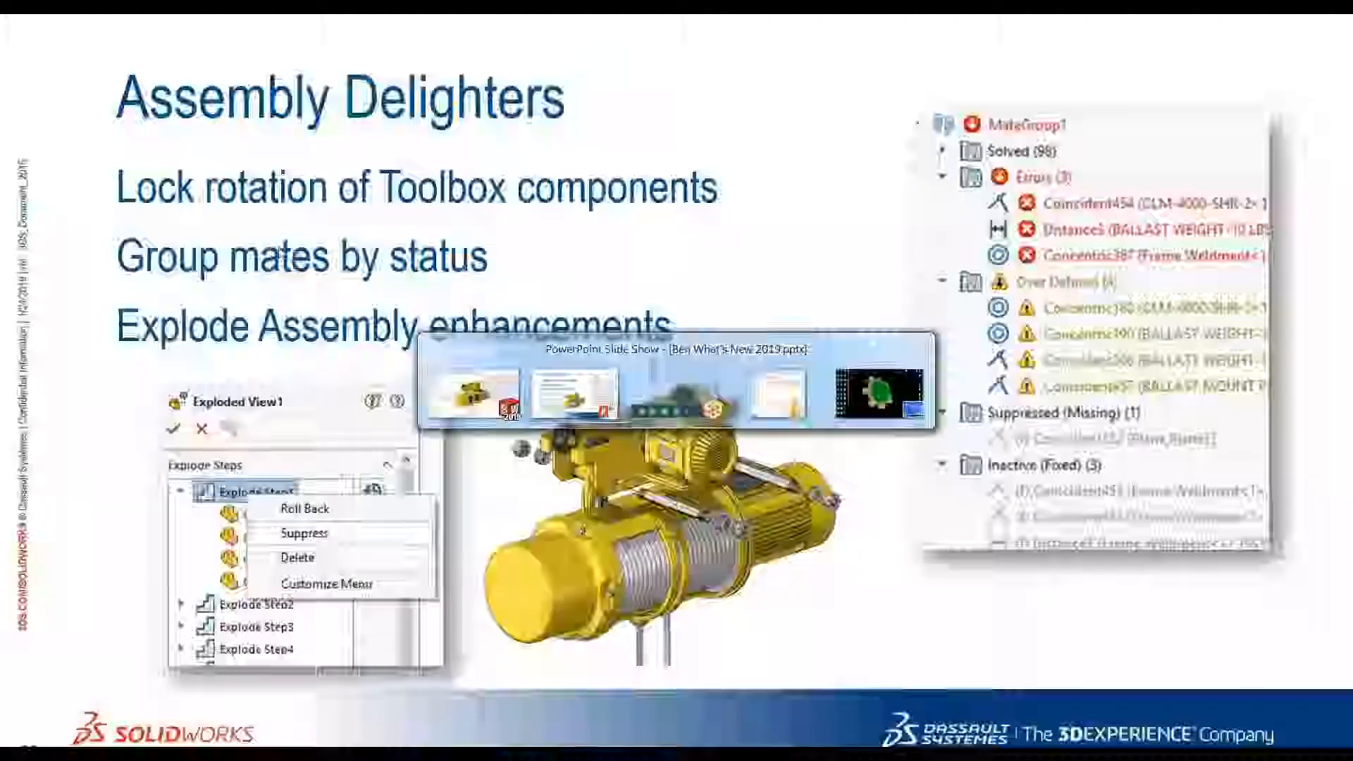
{"action": "key", "text": "Right"}
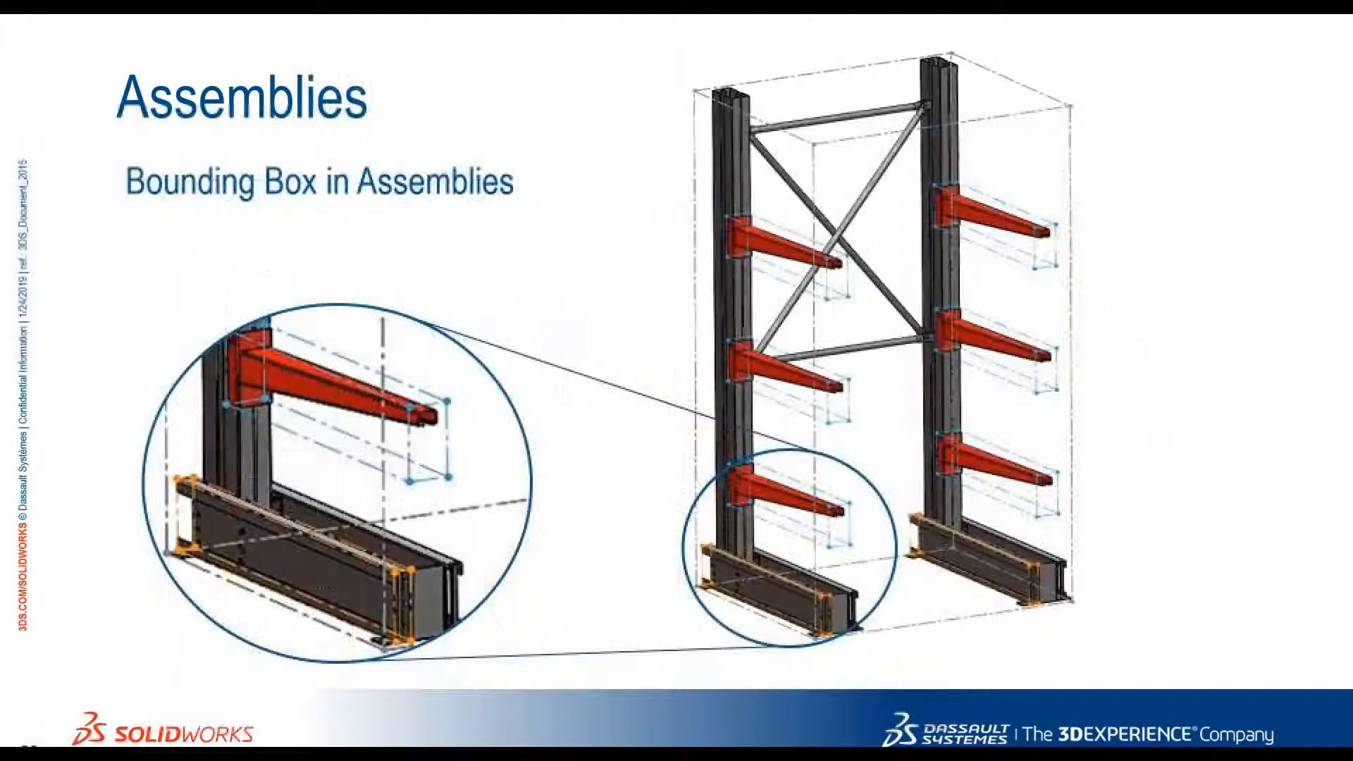
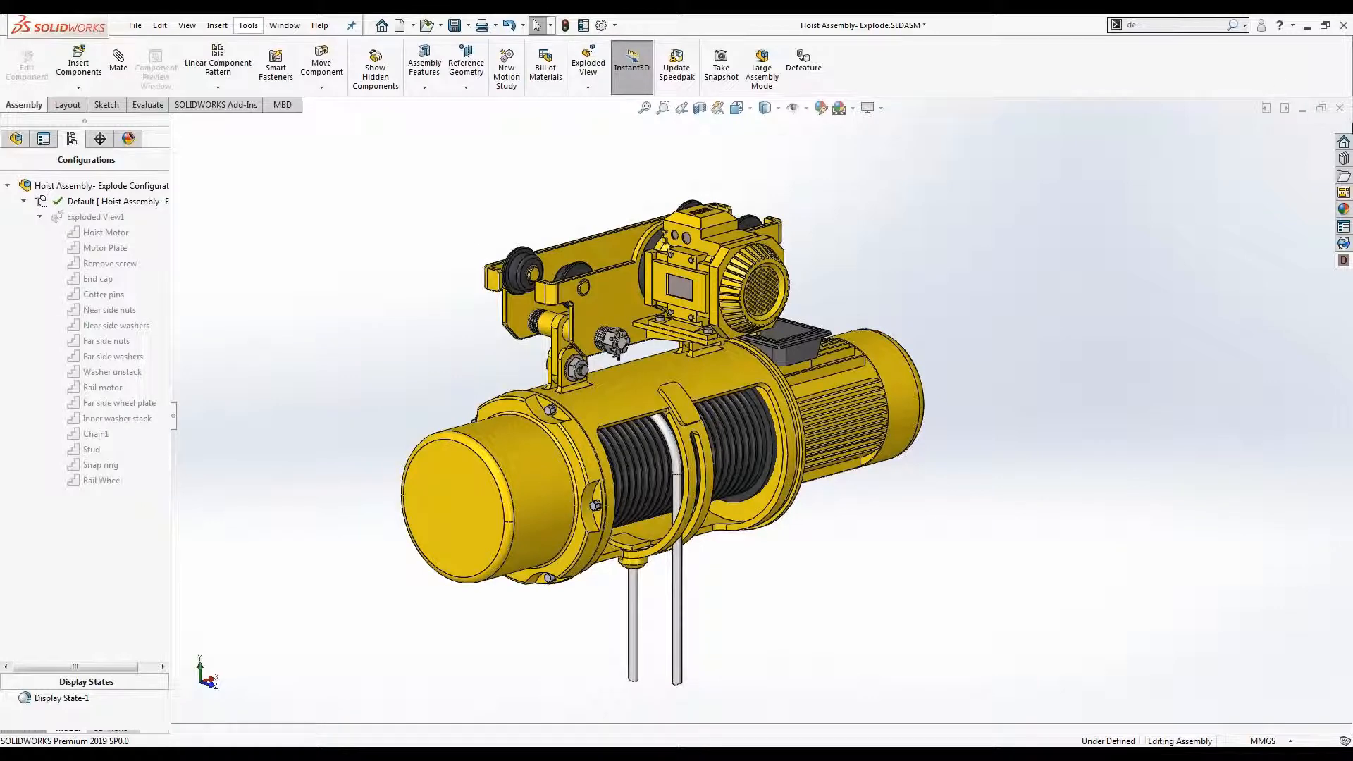
Close the Hoist Assembly- Explode assembly.
{"action": "left_click", "coordinate": [1341, 109]}
{"action": "left_click", "coordinate": [643, 402]}
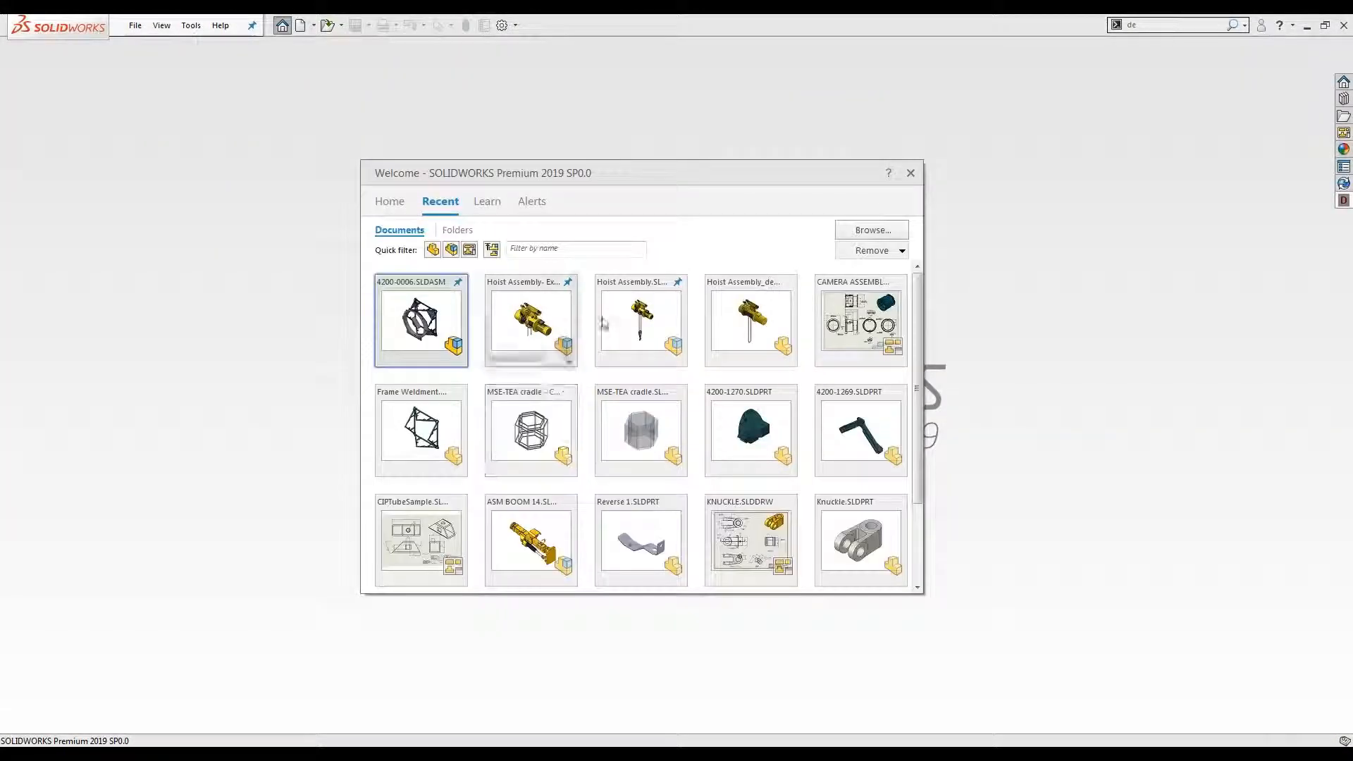
Open Hoist Assembly.SLDASM and start a Defeature using the Silhouette method, continuing to the group definition.
{"action": "left_click", "coordinate": [632, 325]}
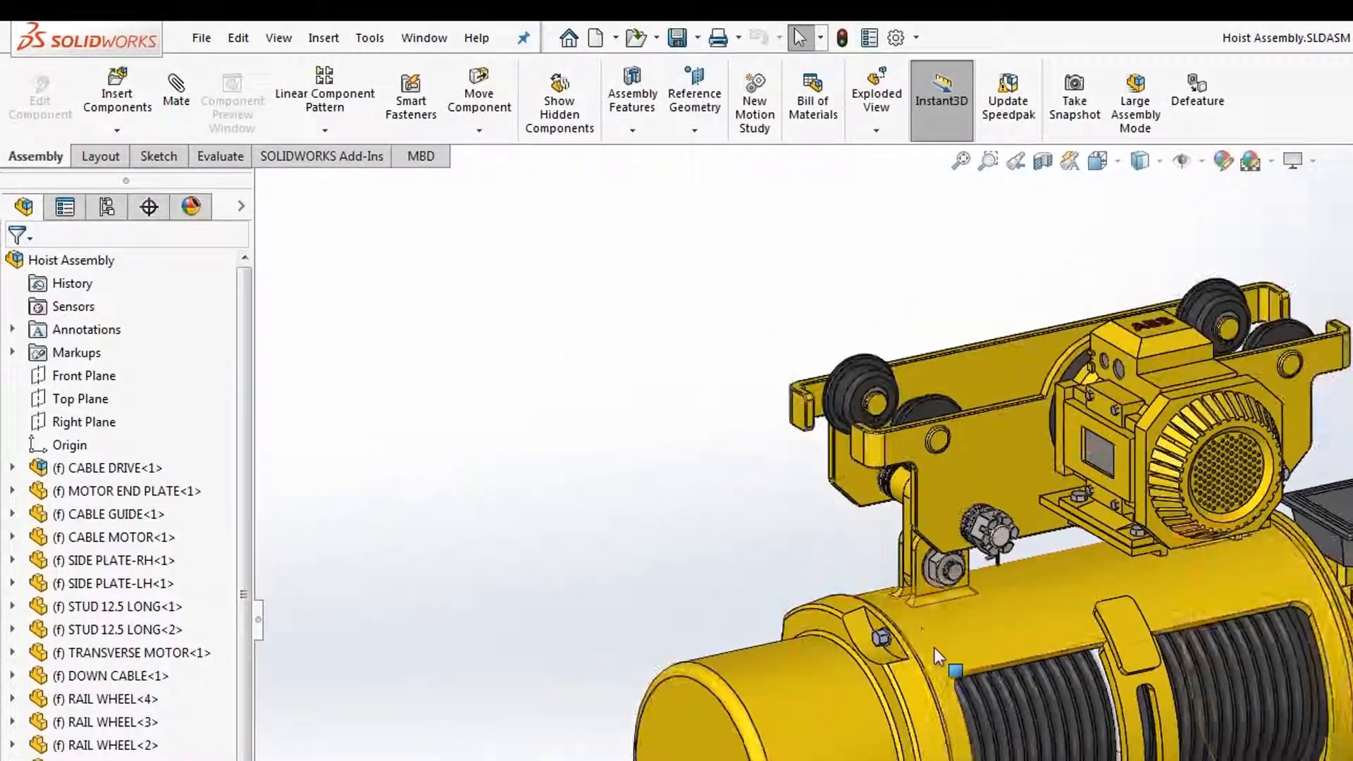
{"action": "left_click", "coordinate": [1190, 104]}
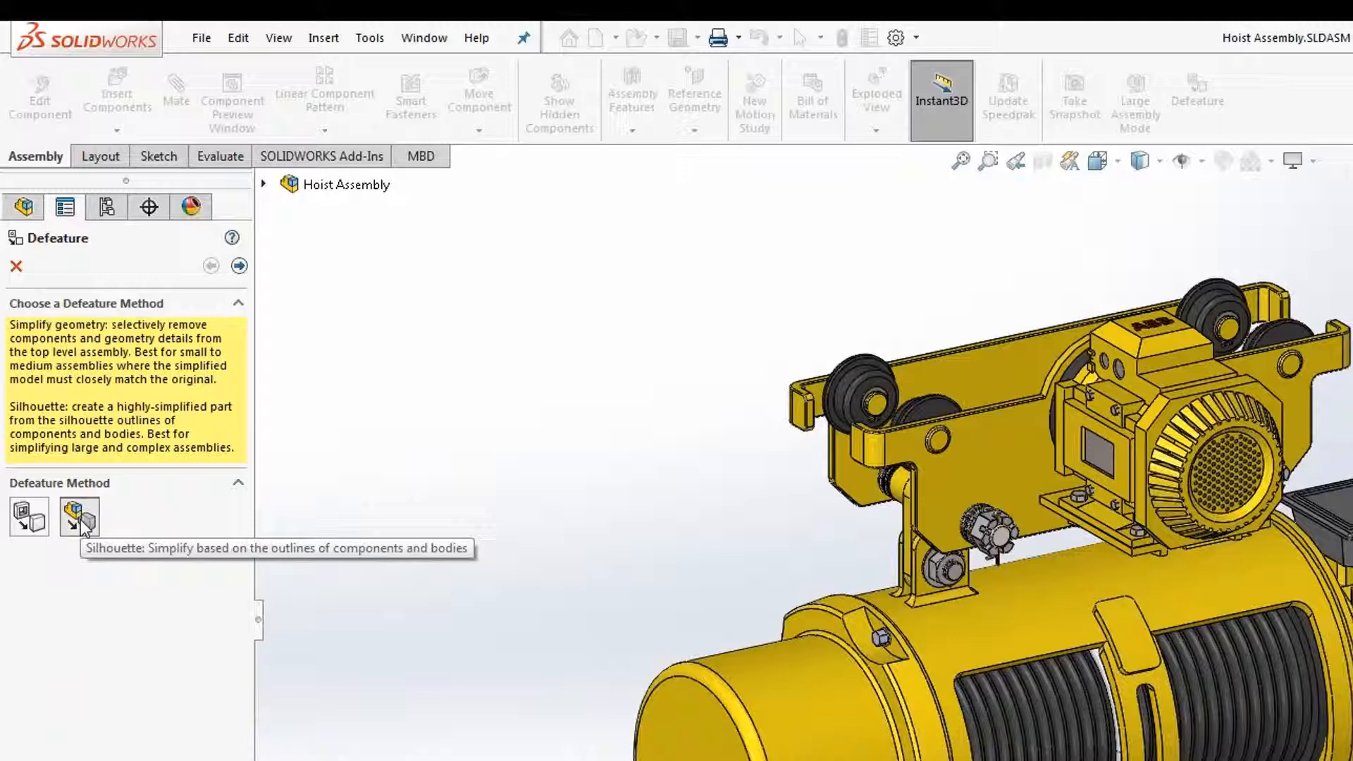
{"action": "left_click", "coordinate": [80, 519]}
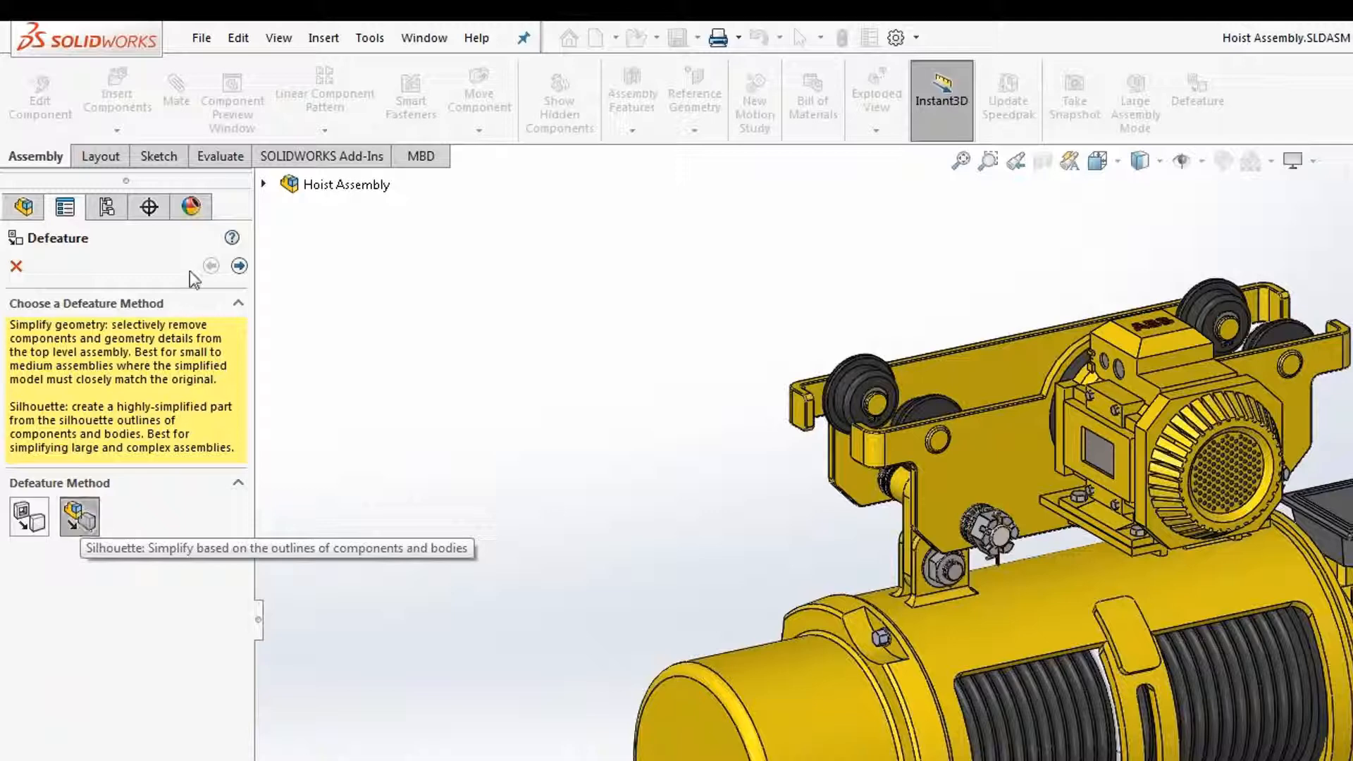
{"action": "left_click", "coordinate": [240, 248]}
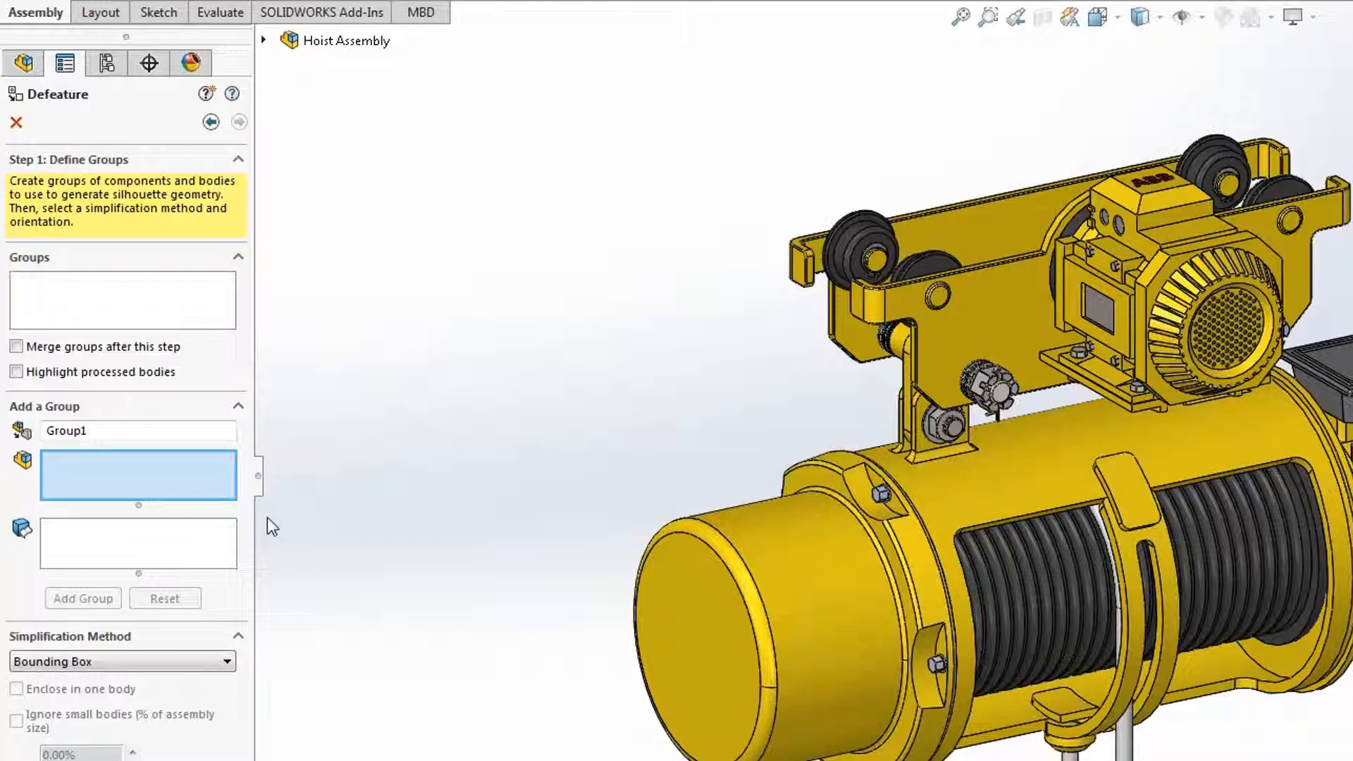
Create Group1 from the drum's end cap and case, the down cable and both side plates, using None (Copy Geometry).
{"action": "left_click", "coordinate": [820, 569]}
{"action": "left_click", "coordinate": [1030, 459]}
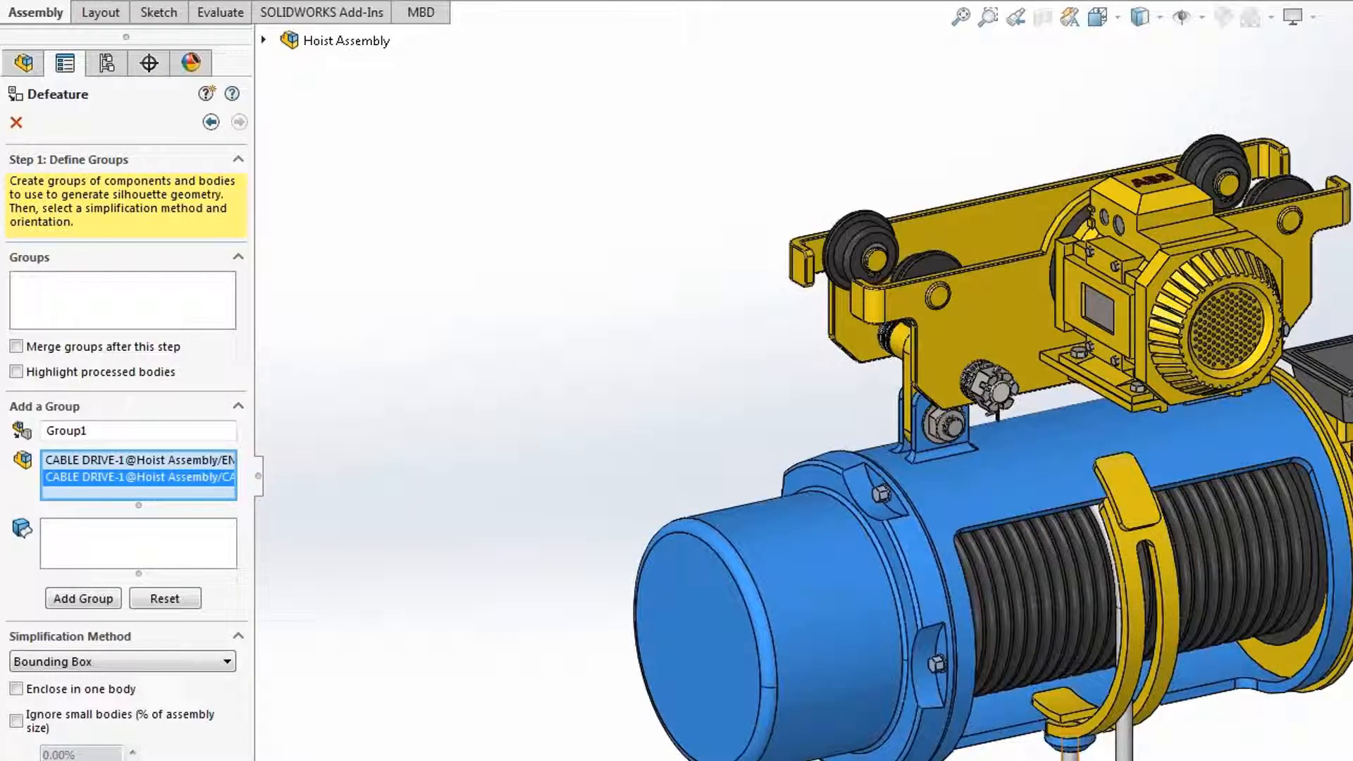
{"action": "left_click", "coordinate": [1124, 725]}
{"action": "left_click", "coordinate": [990, 353]}
{"action": "left_click", "coordinate": [986, 225]}
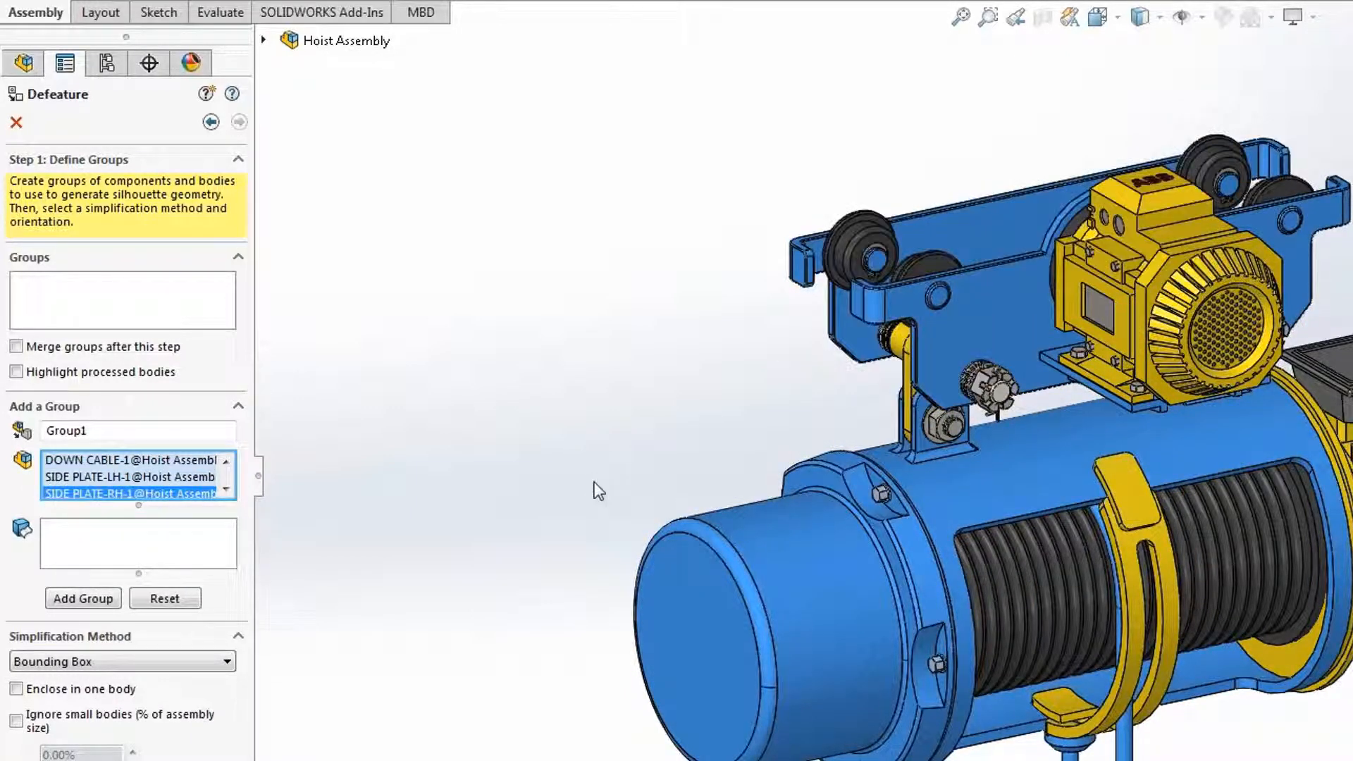
{"action": "left_click", "coordinate": [175, 661]}
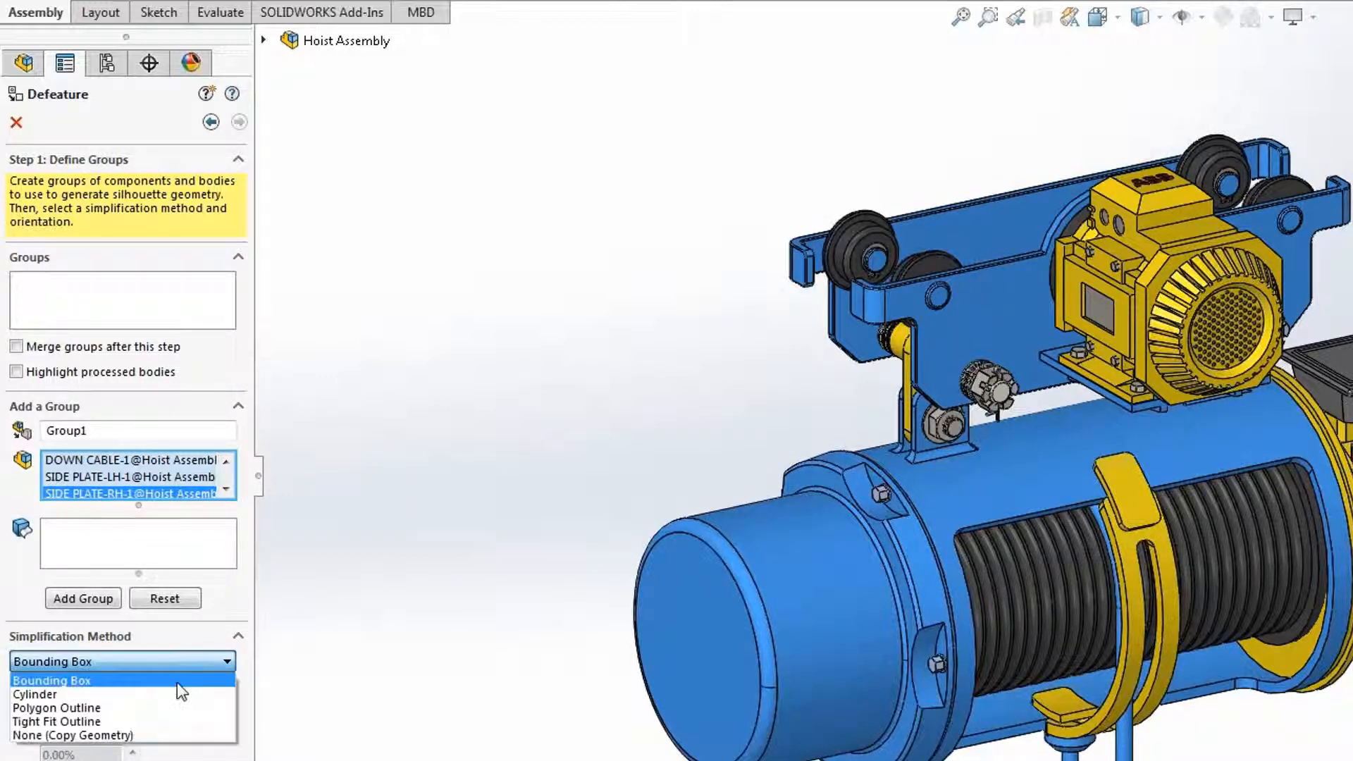
{"action": "left_click", "coordinate": [141, 733]}
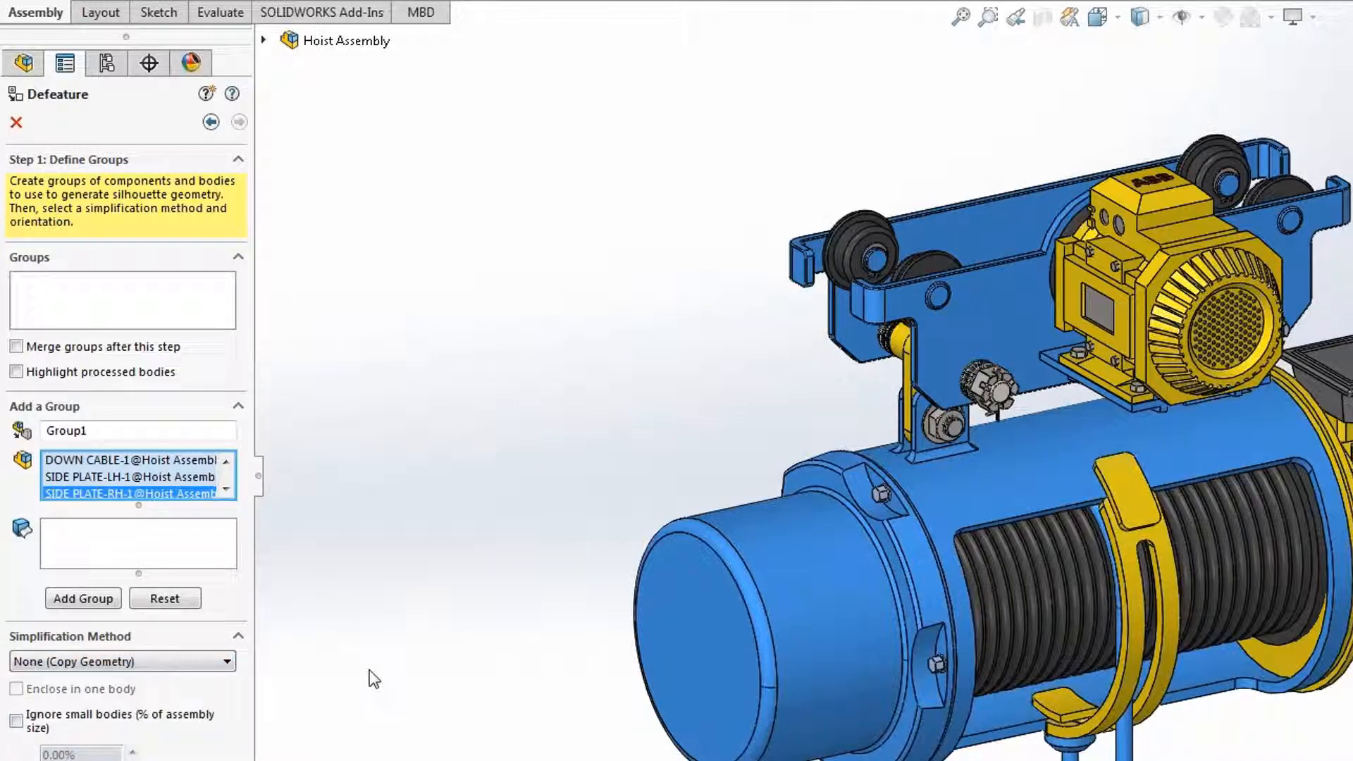
{"action": "left_click", "coordinate": [71, 598]}
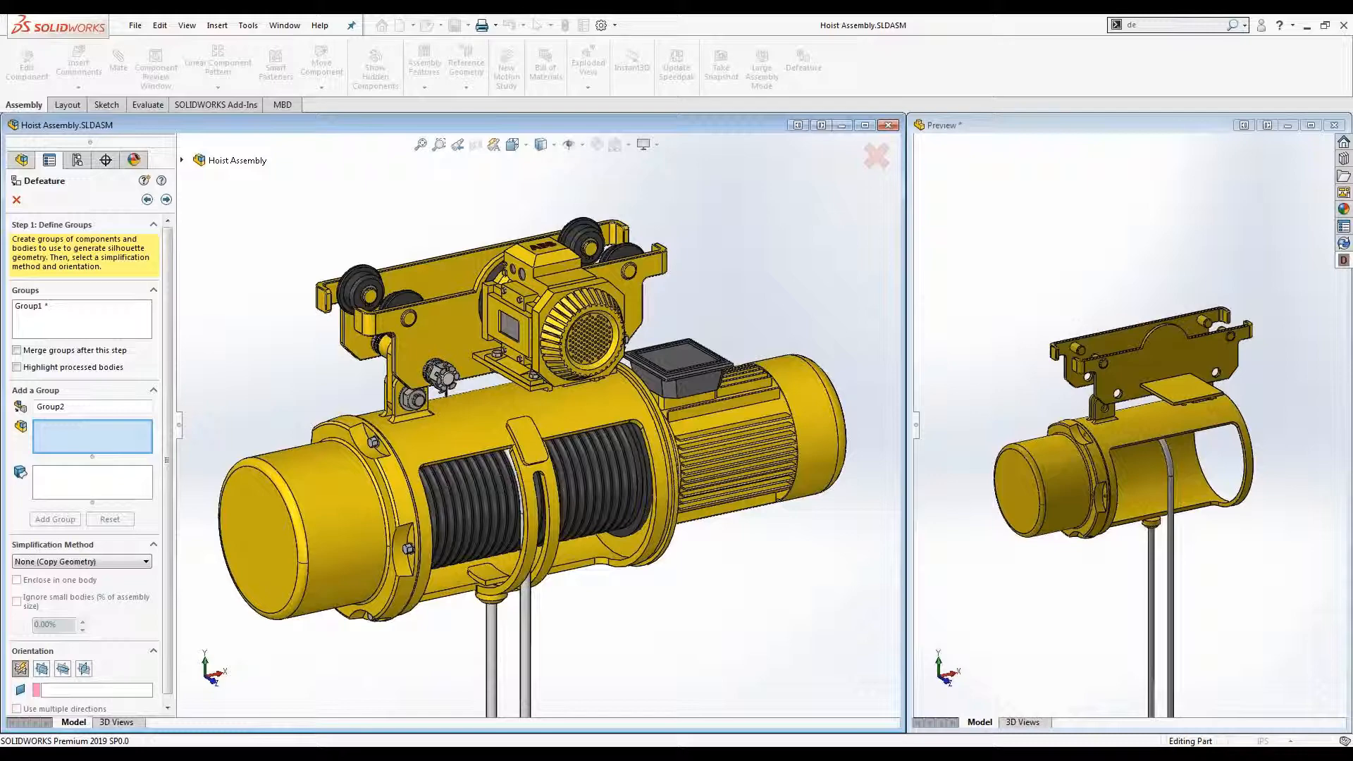
Include all identical rail wheels and both STUD 12.5 LONG components in Group2.
{"action": "middle_click_drag", "start_coordinate": [595, 494], "coordinate": [550, 484]}
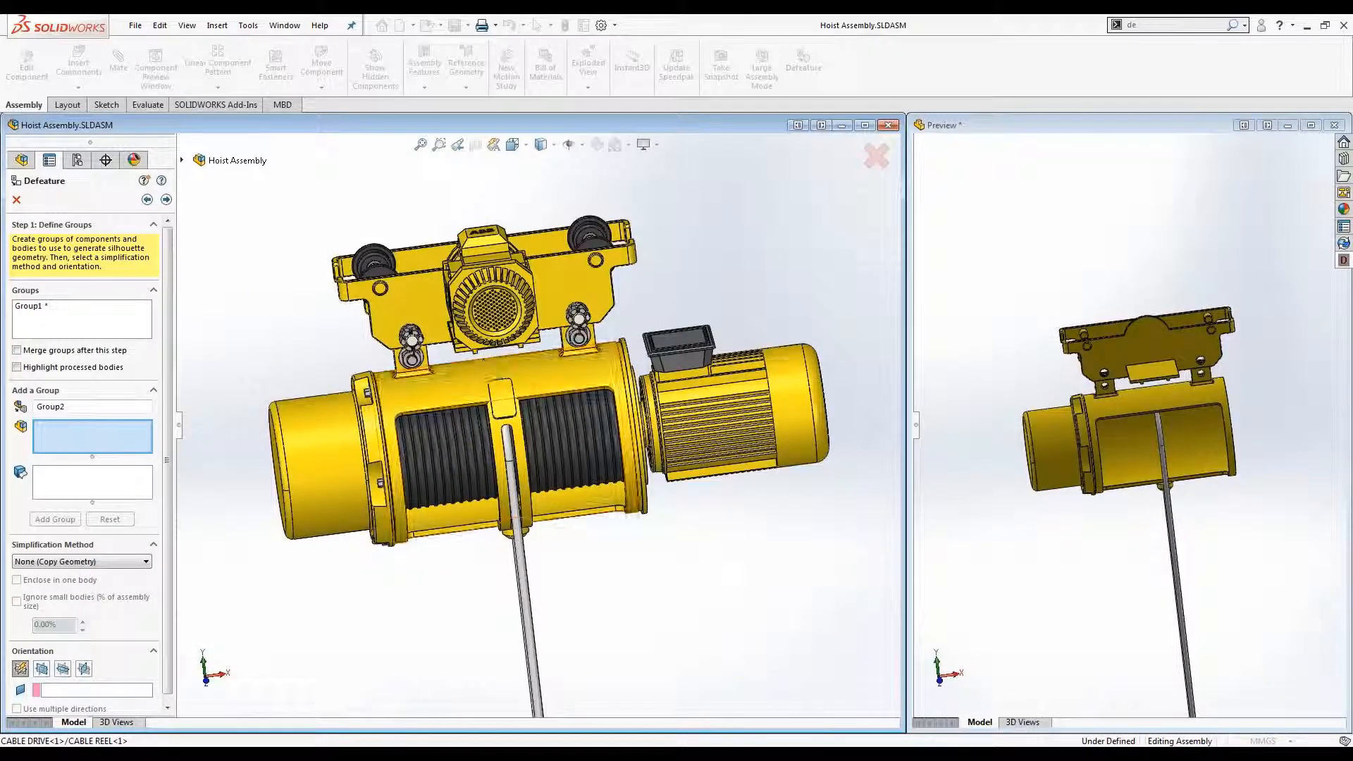
{"action": "middle_click_drag", "start_coordinate": [426, 387], "coordinate": [445, 431]}
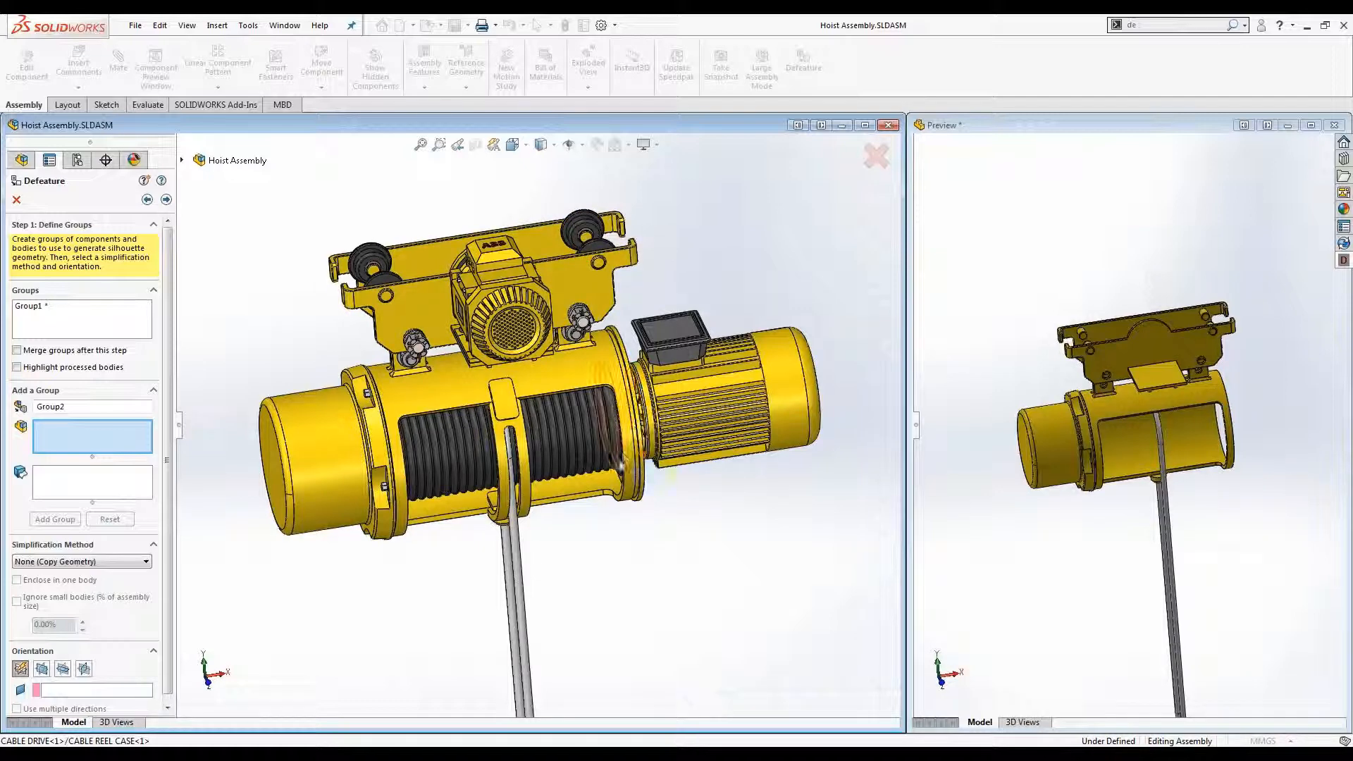
{"action": "middle_click_drag", "start_coordinate": [620, 451], "coordinate": [484, 386]}
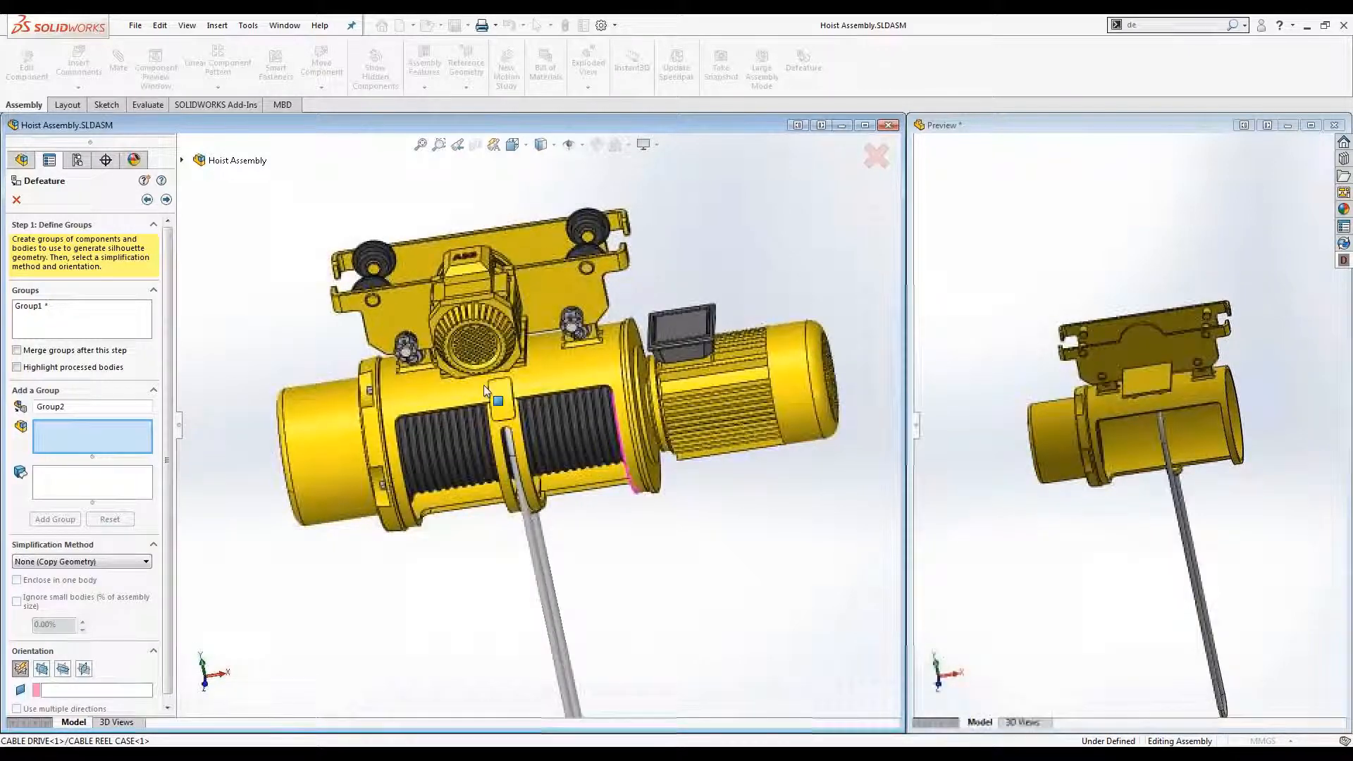
{"action": "right_click", "coordinate": [370, 251]}
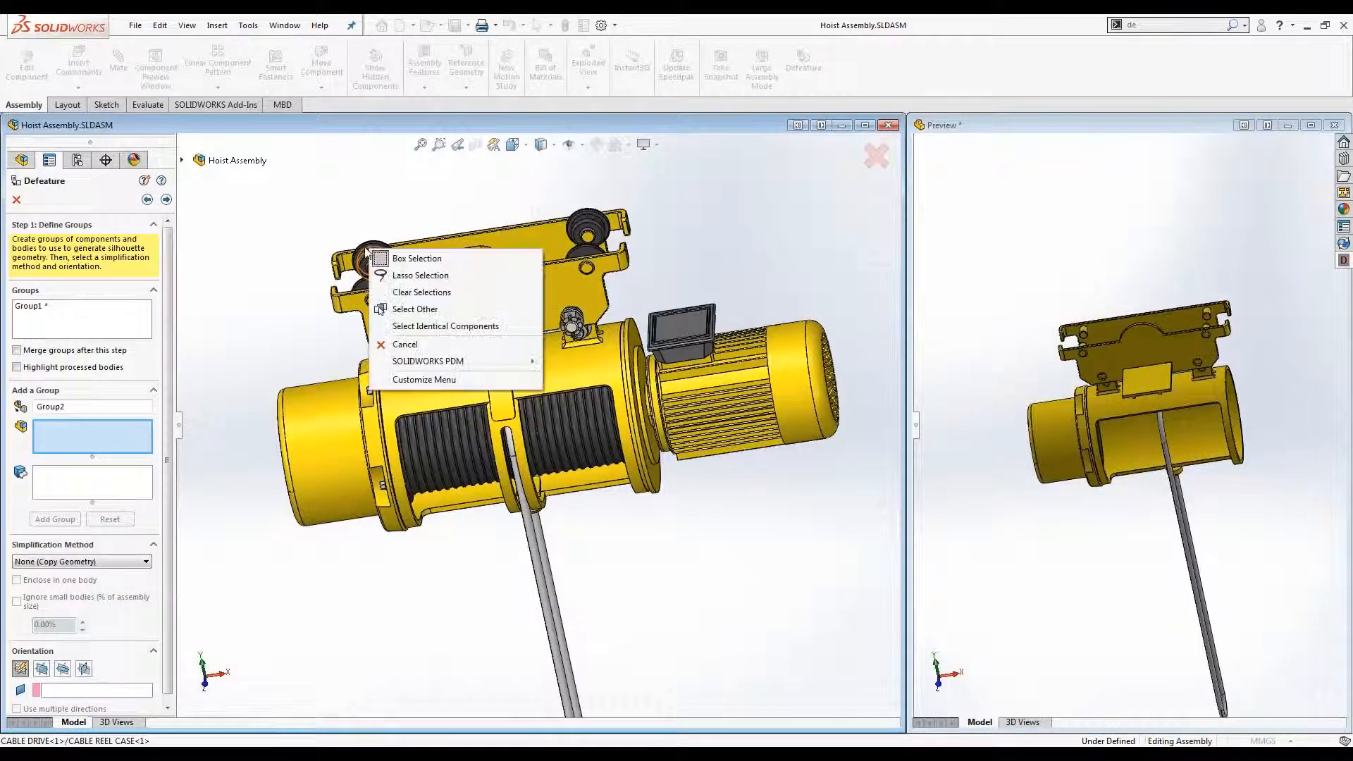
{"action": "left_click", "coordinate": [424, 326]}
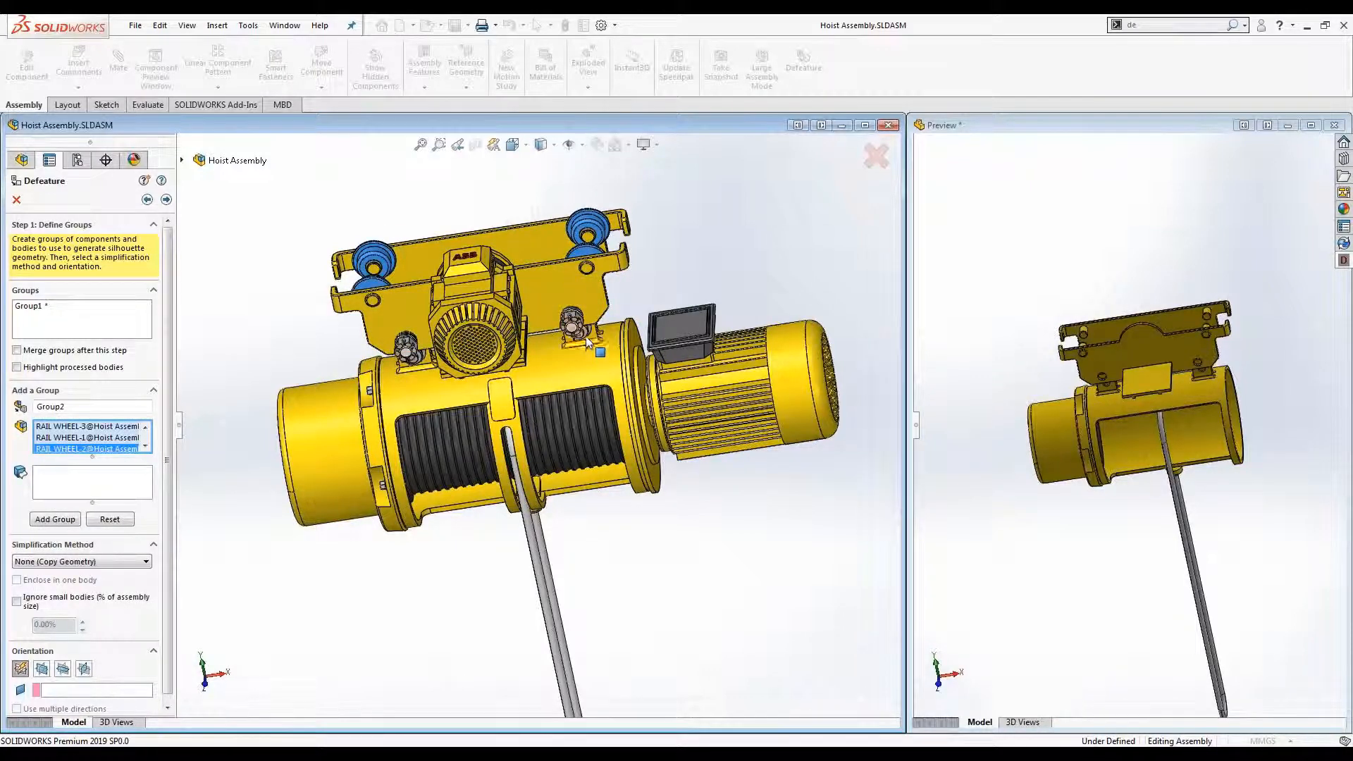
{"action": "scroll", "coordinate": [589, 342], "scroll_direction": "down", "scroll_amount": 4}
{"action": "right_click", "coordinate": [542, 342]}
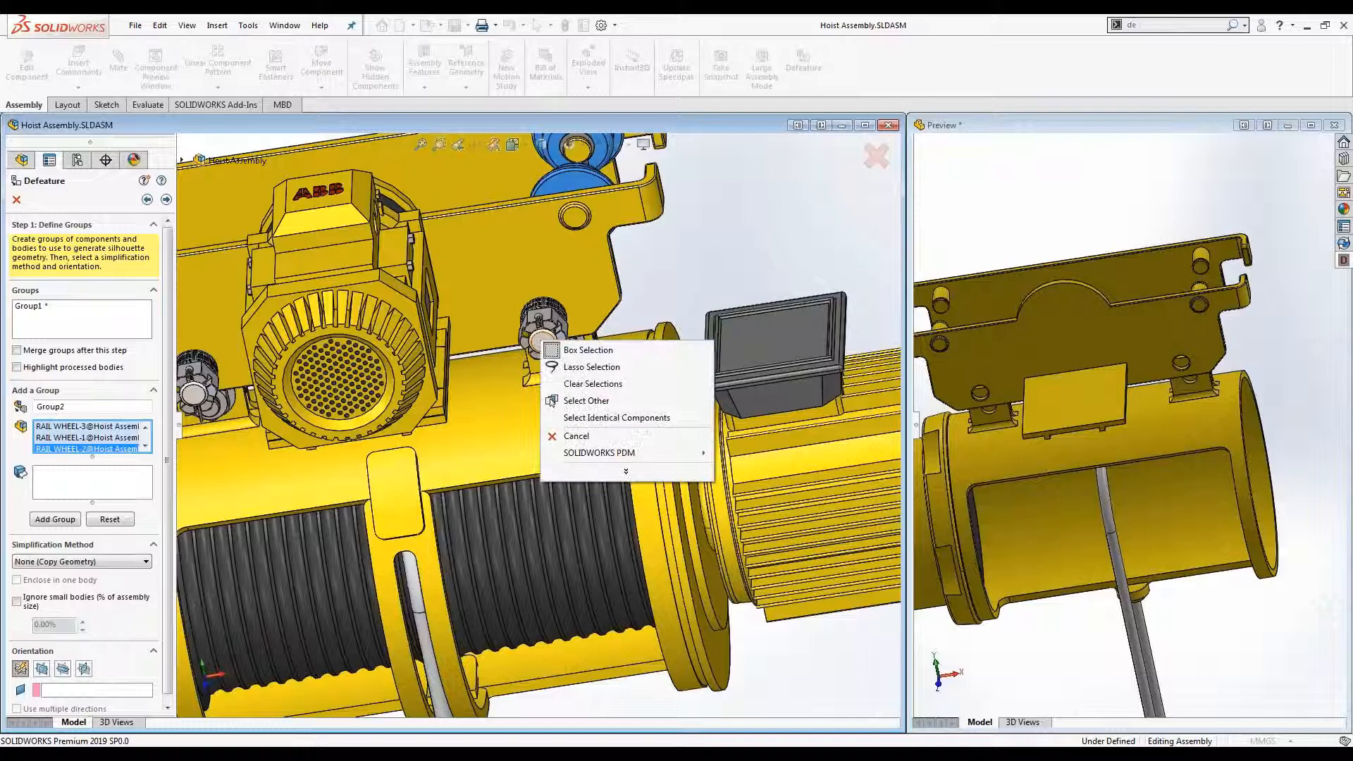
{"action": "left_click", "coordinate": [590, 422]}
{"action": "scroll", "coordinate": [598, 430], "scroll_direction": "up", "scroll_amount": 5}
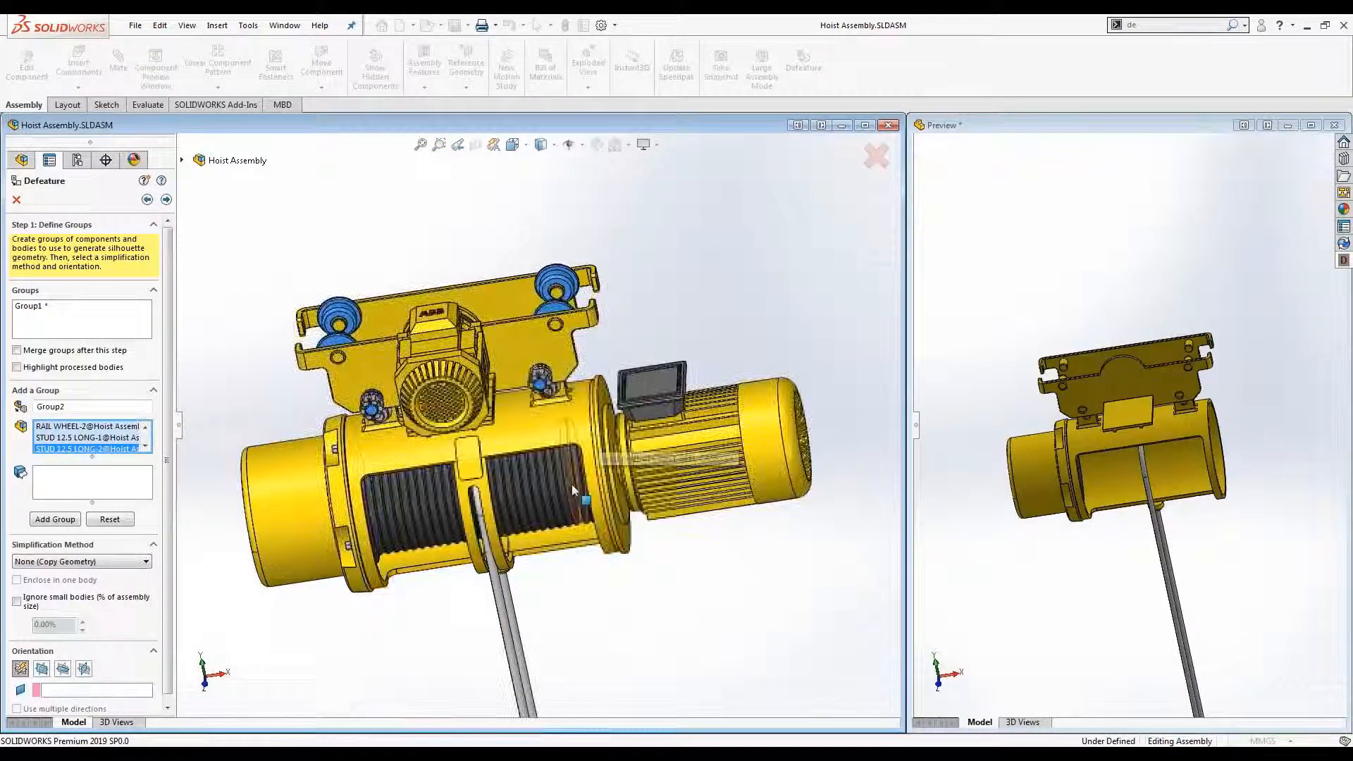
Include the cable reel and the motor end plate as components in Group2.
{"action": "left_click", "coordinate": [535, 477]}
{"action": "middle_click_drag", "start_coordinate": [536, 476], "coordinate": [590, 428]}
{"action": "left_click", "coordinate": [589, 428]}
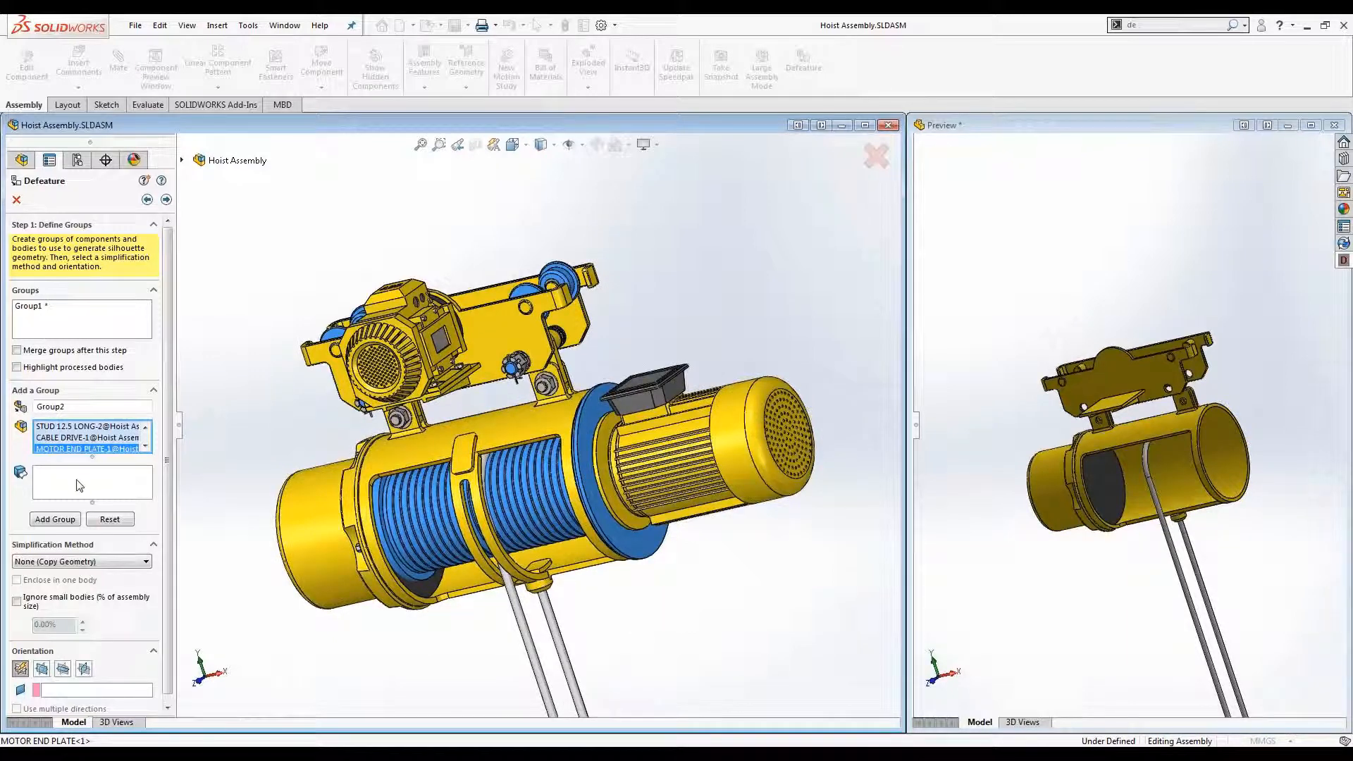
Include the cable motor's main body in Group2 and create the group with the Cylinder simplification method.
{"action": "left_click", "coordinate": [79, 485]}
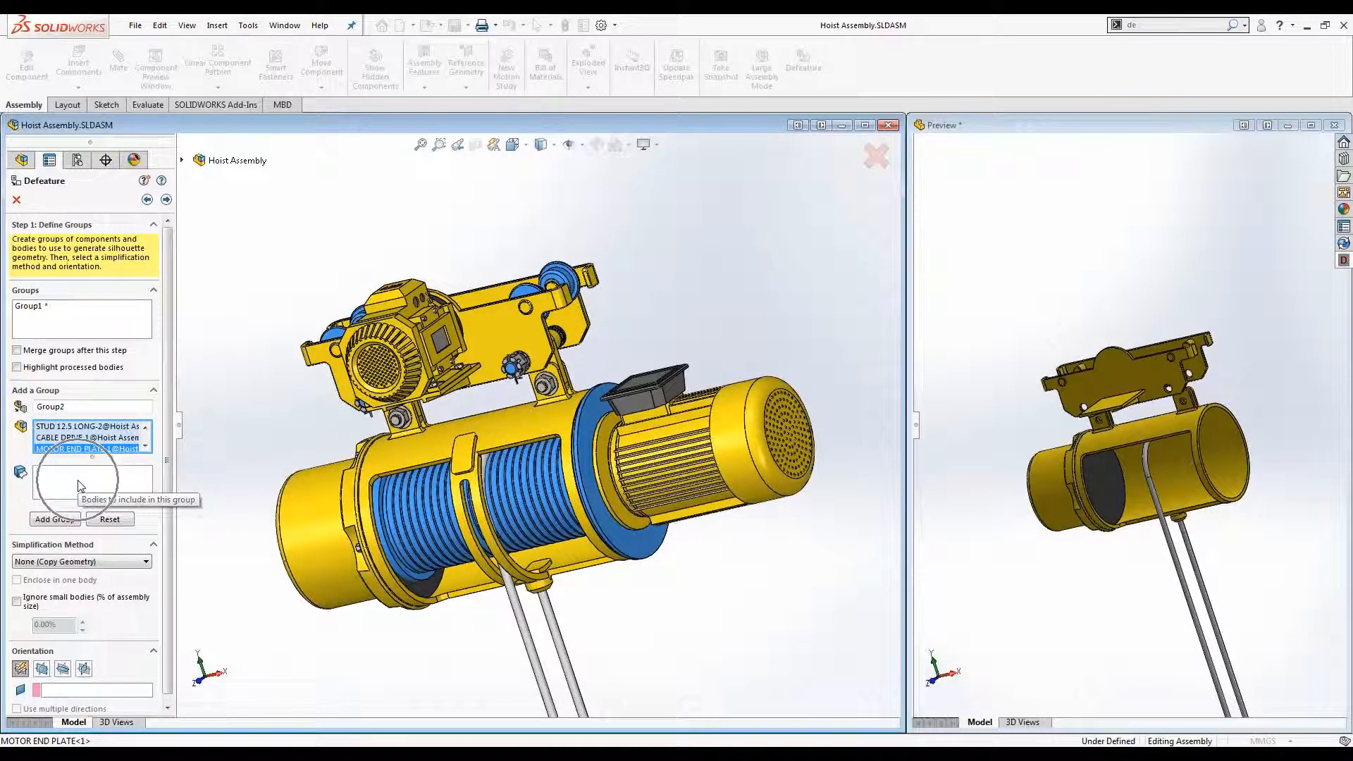
{"action": "left_click", "coordinate": [79, 485]}
{"action": "left_click", "coordinate": [700, 471]}
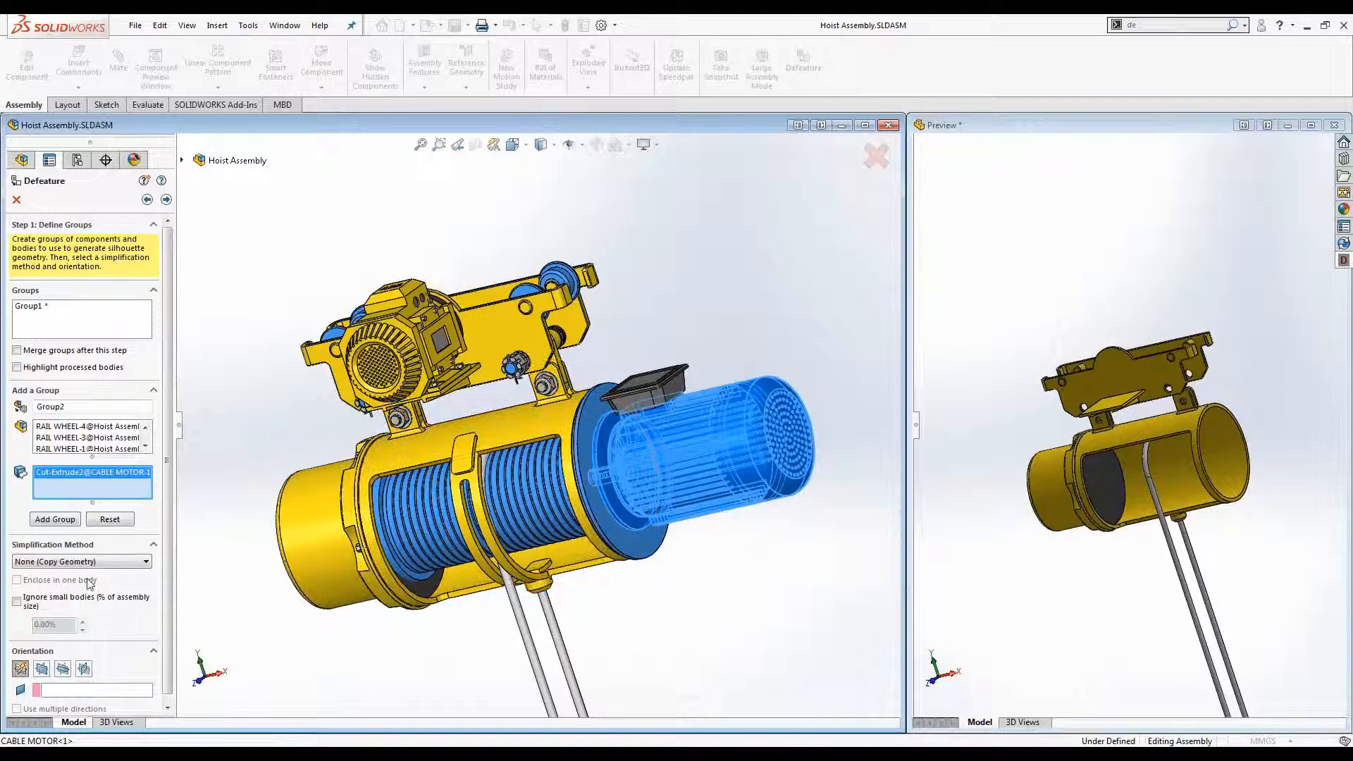
{"action": "left_click", "coordinate": [128, 564]}
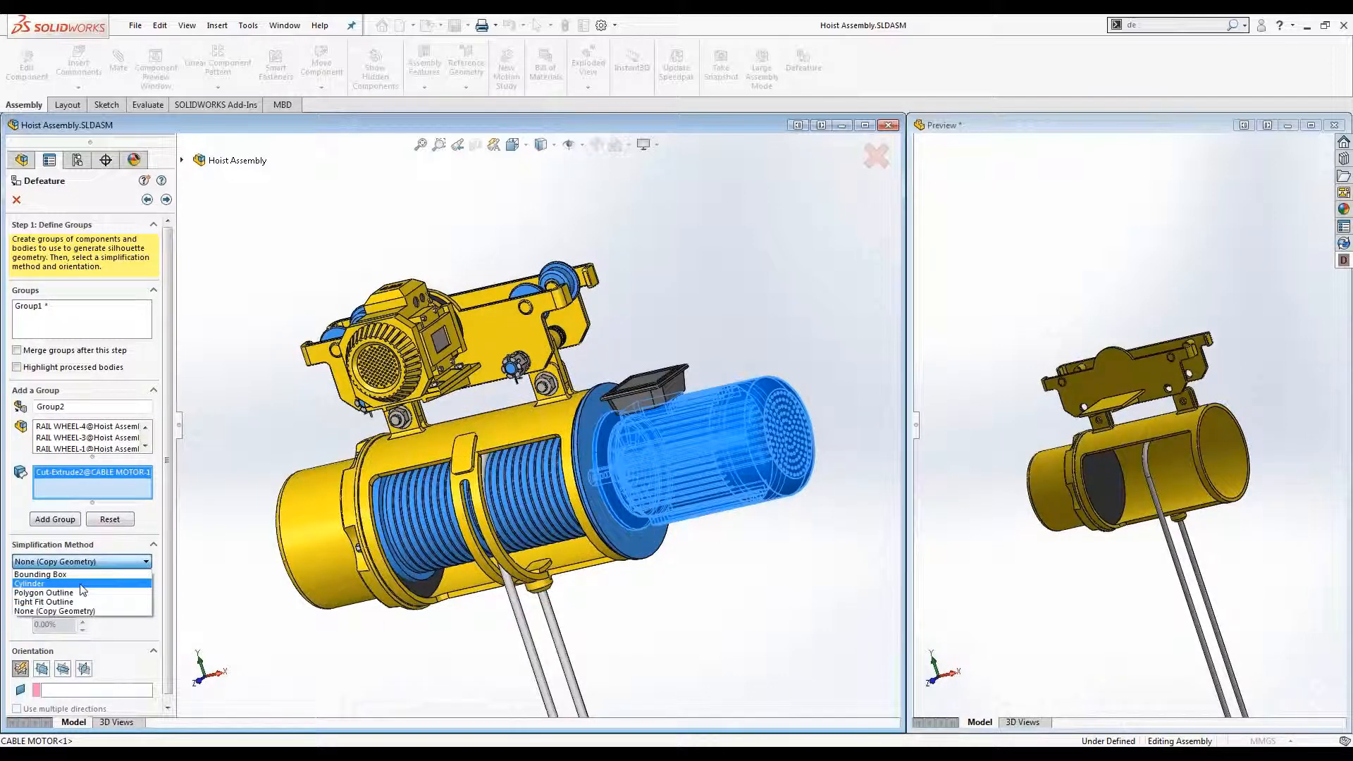
{"action": "left_click", "coordinate": [80, 585]}
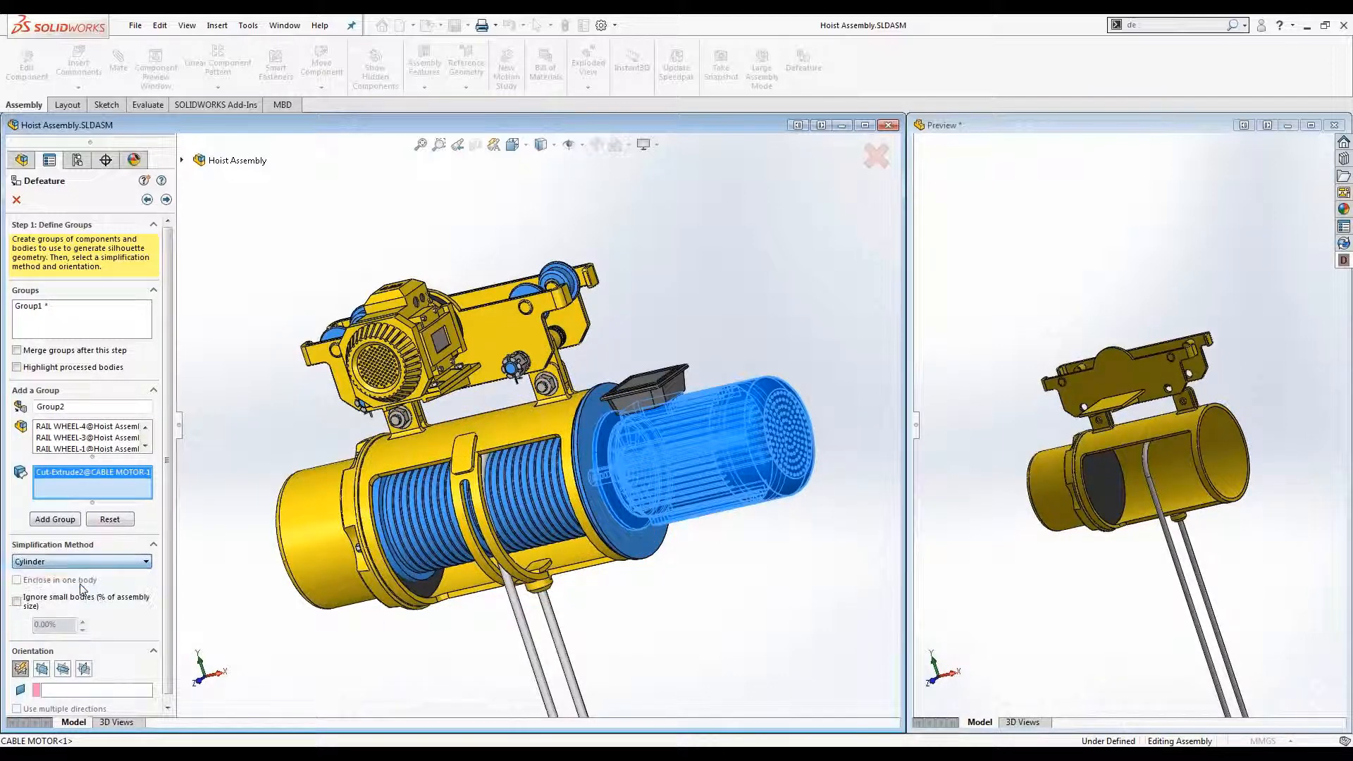
{"action": "left_click", "coordinate": [54, 519]}
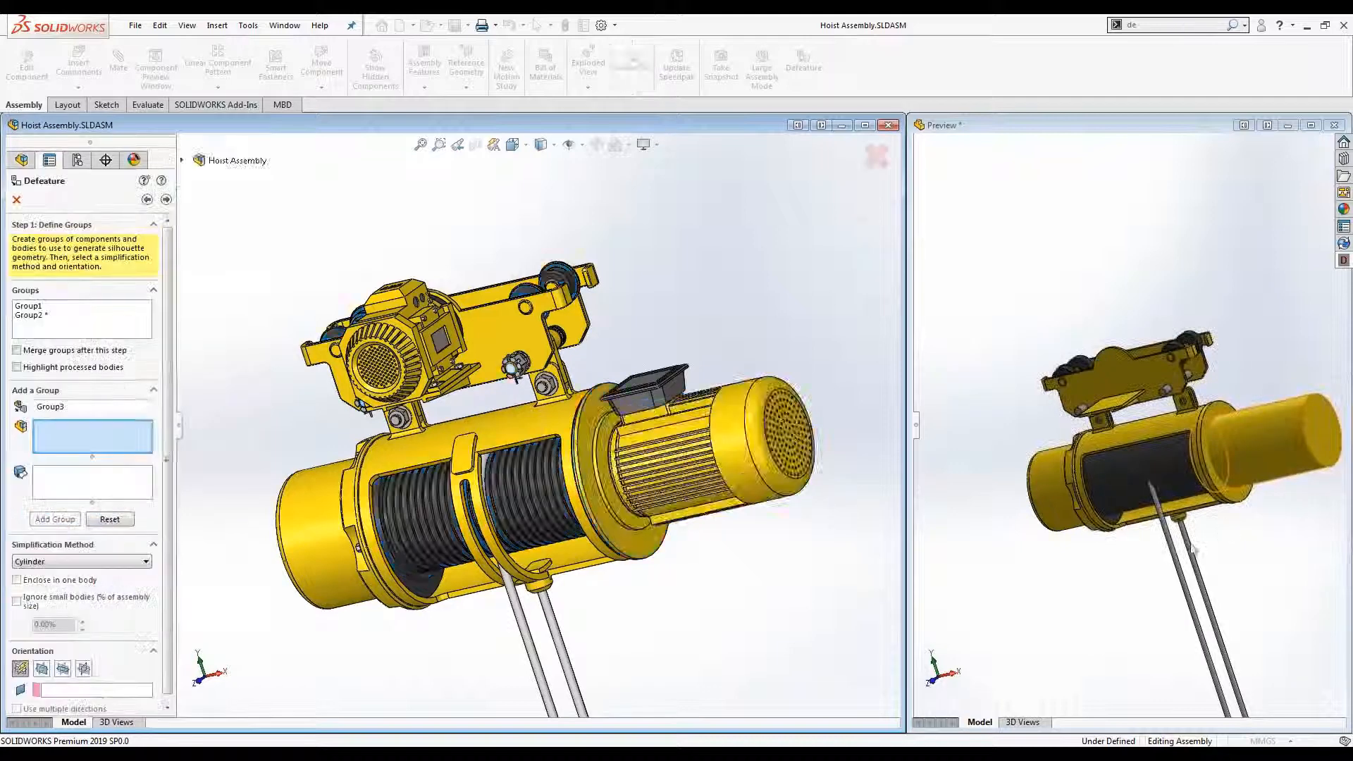
Include all identical 1.00 CASTLE NUT components in Group3.
{"action": "middle_click_drag", "start_coordinate": [775, 566], "coordinate": [745, 584]}
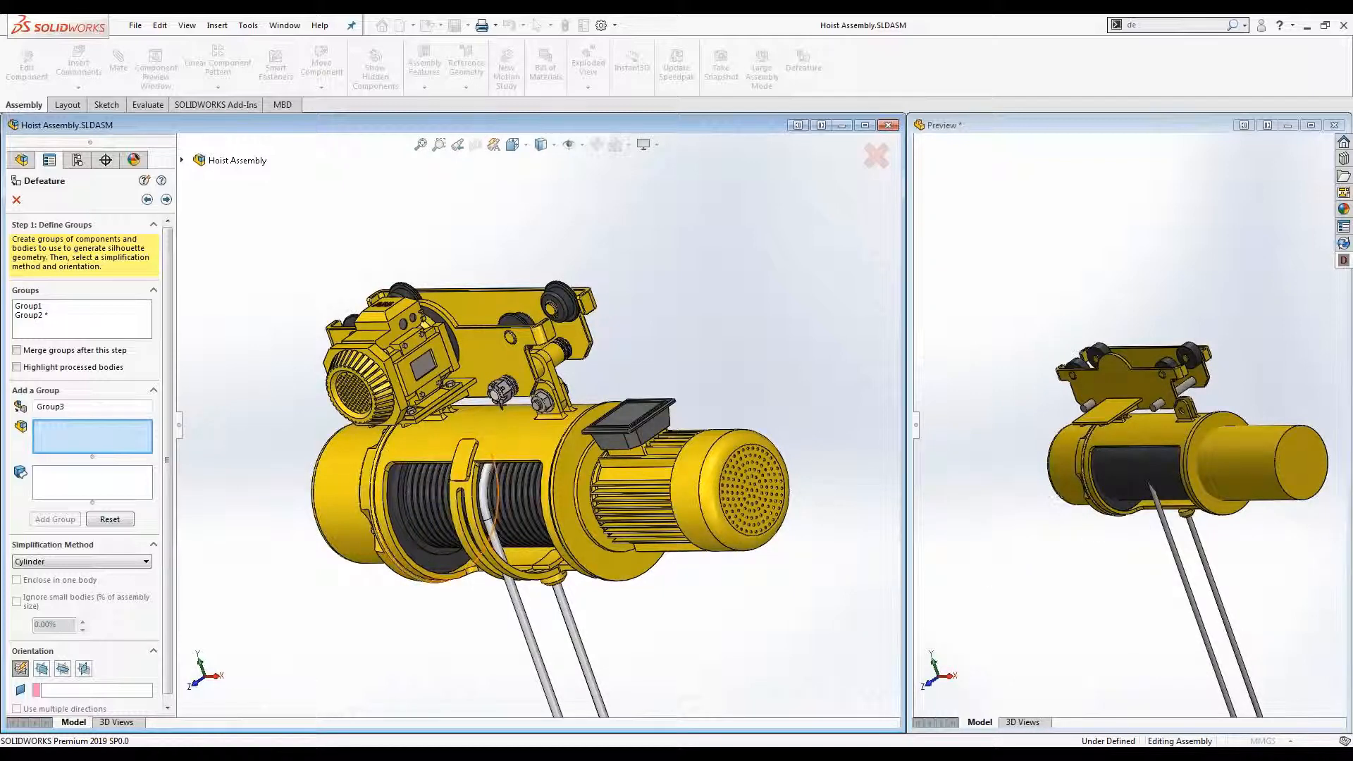
{"action": "scroll", "coordinate": [532, 367], "scroll_direction": "down", "scroll_amount": 5}
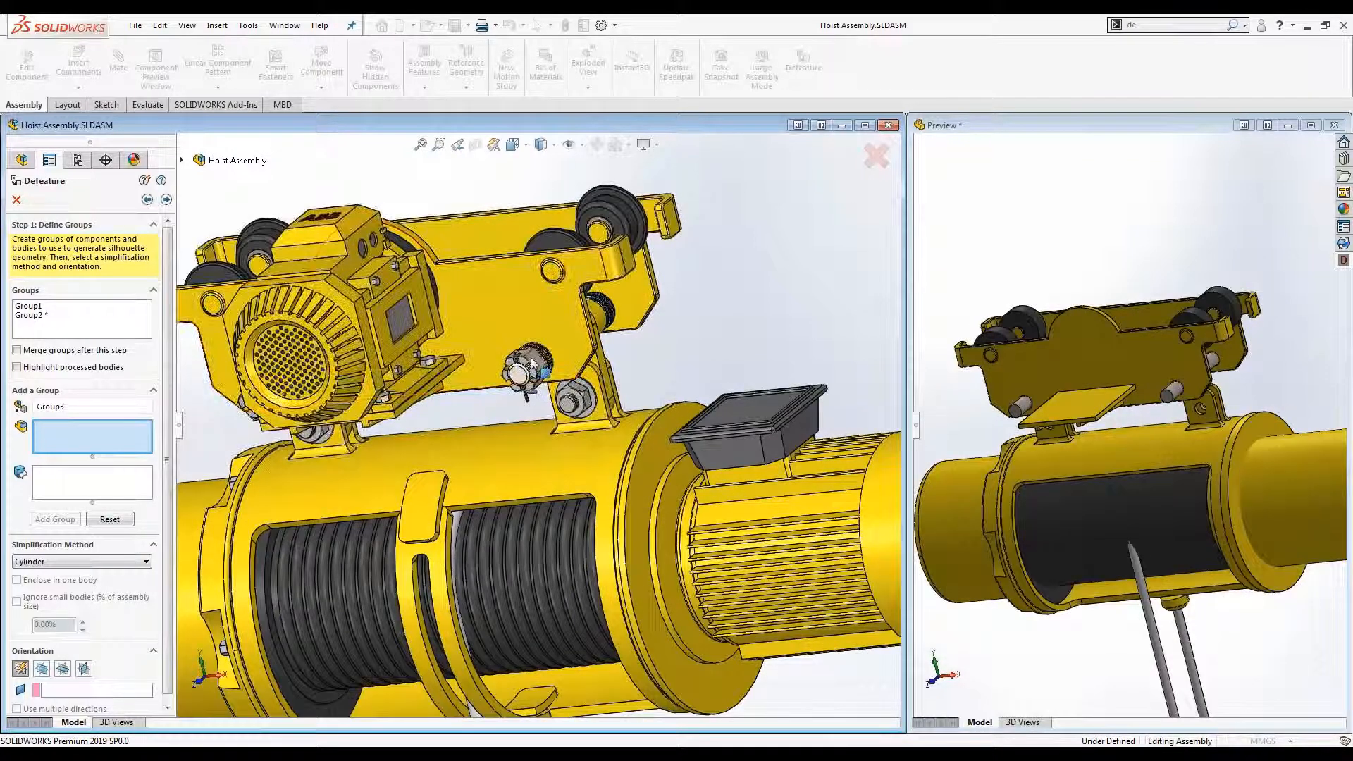
{"action": "right_click", "coordinate": [533, 355]}
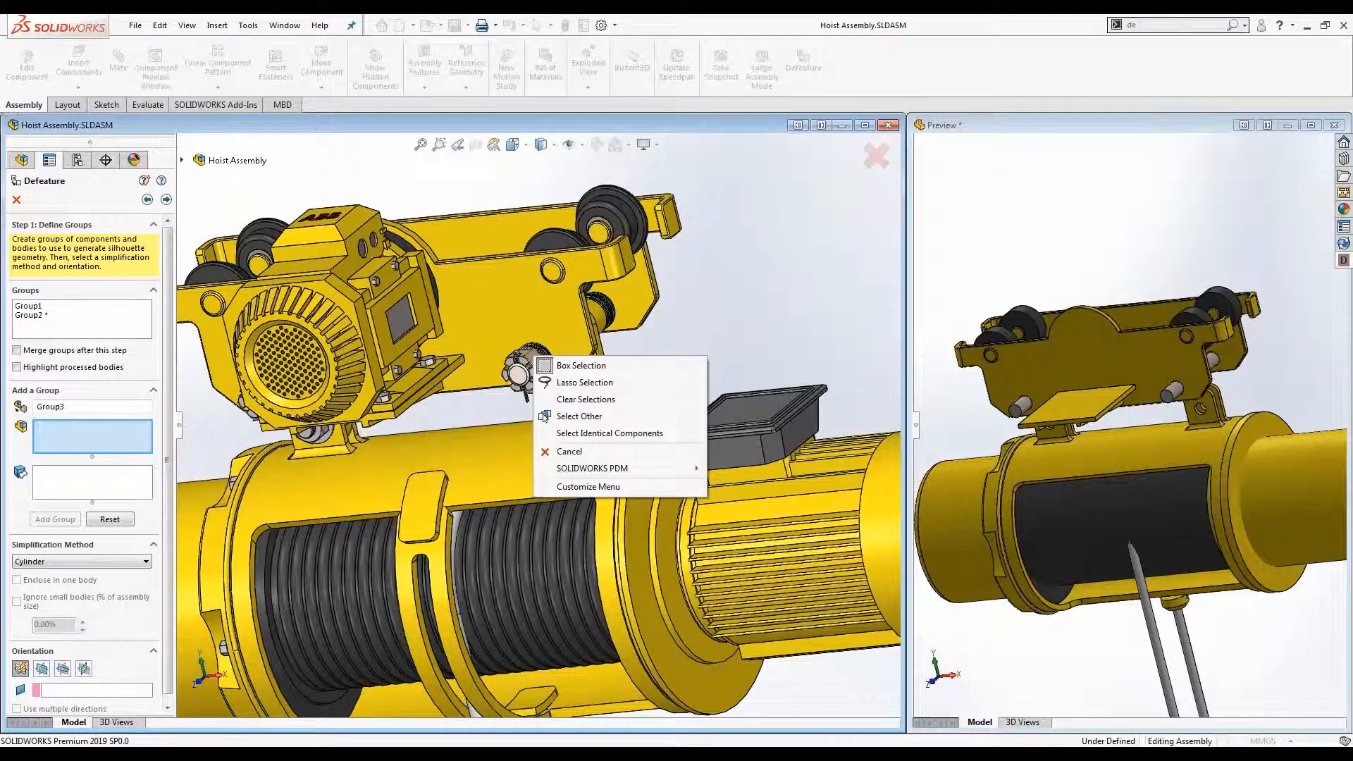
{"action": "left_click", "coordinate": [610, 434]}
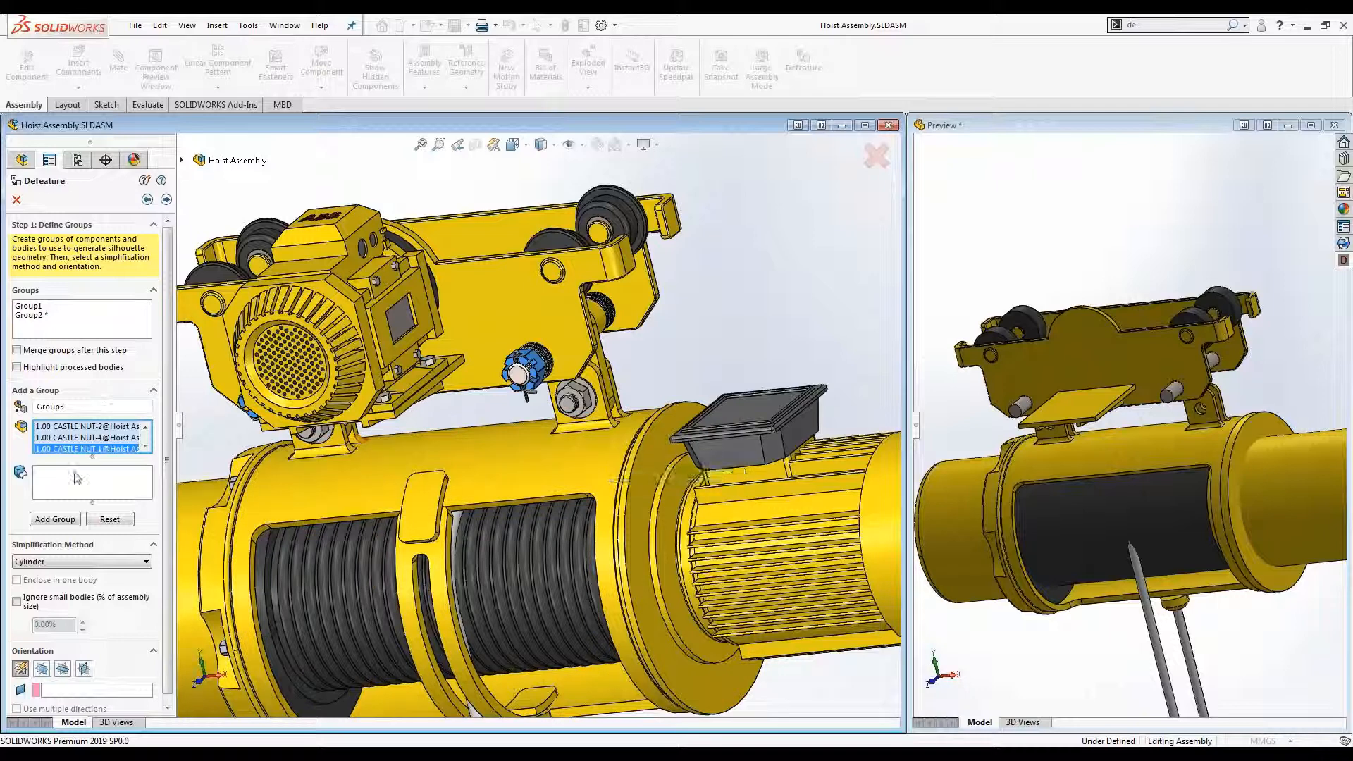
Include the cable motor's black box and both pivot hangers as bodies in Group3, and create the group with Polygon Outline.
{"action": "left_click", "coordinate": [77, 480]}
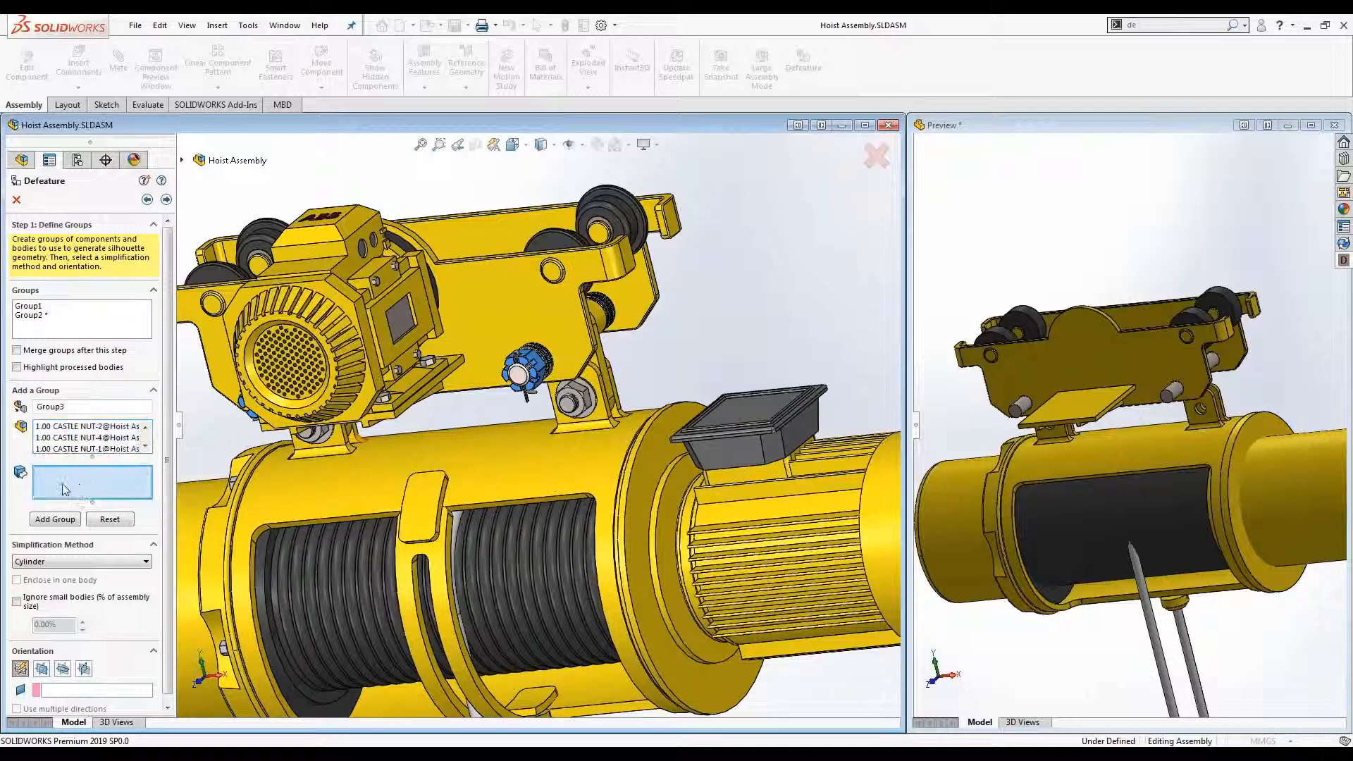
{"action": "left_click", "coordinate": [747, 412]}
{"action": "middle_click_drag", "start_coordinate": [747, 412], "coordinate": [698, 422]}
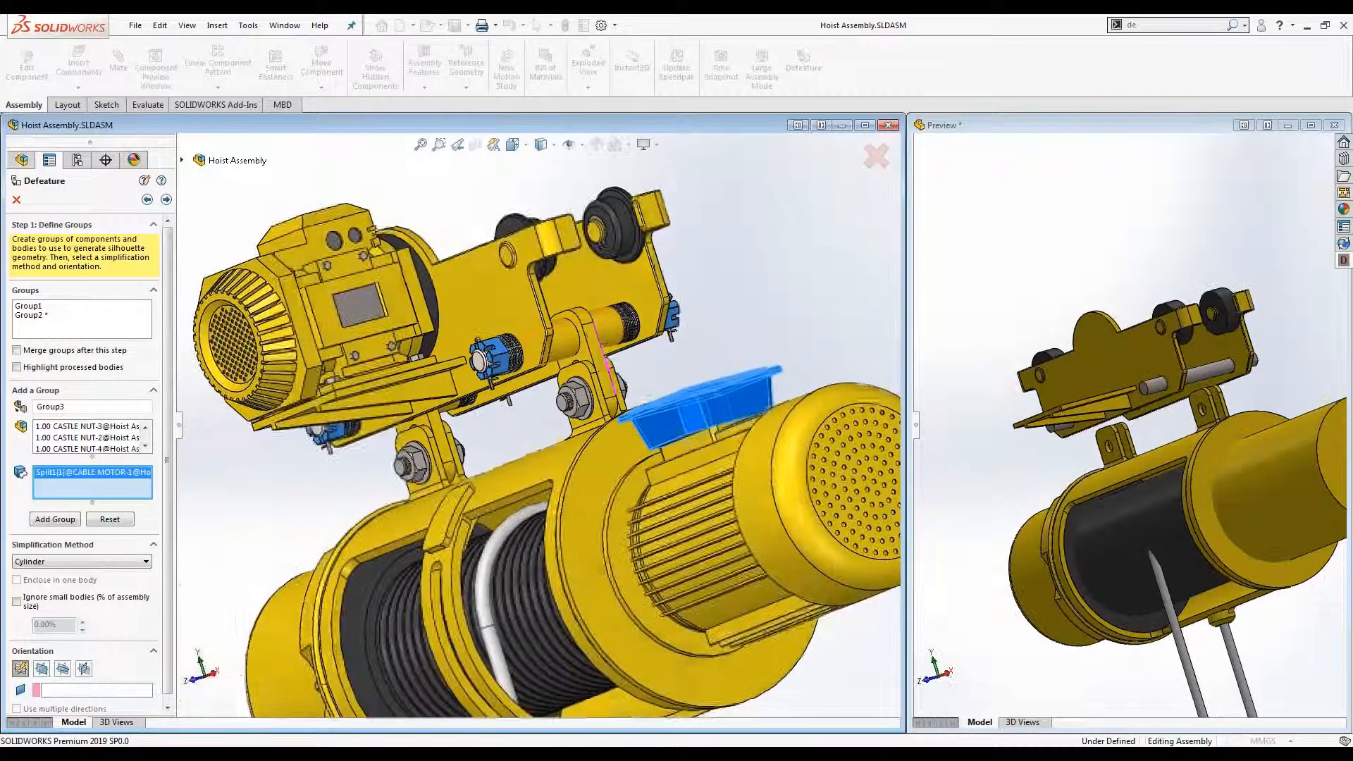
{"action": "left_click", "coordinate": [595, 352]}
{"action": "left_click", "coordinate": [443, 451]}
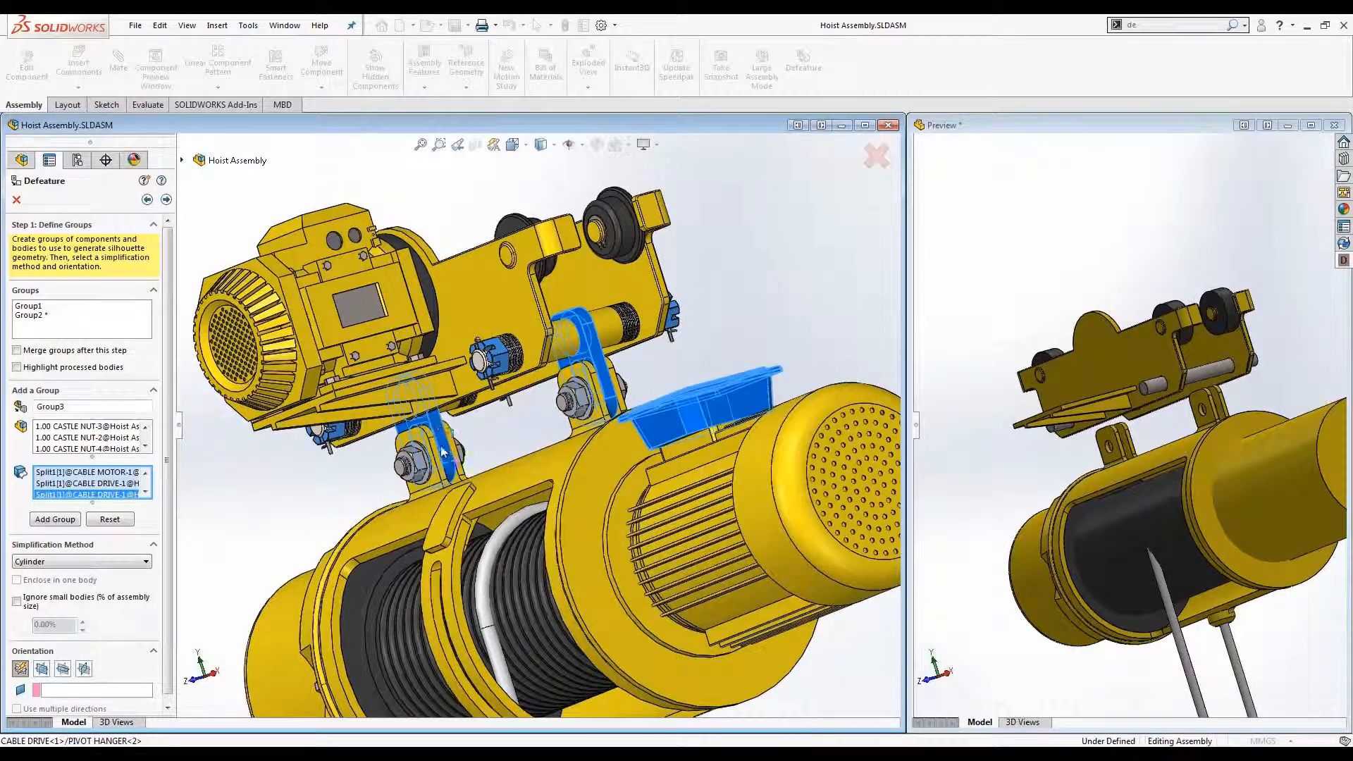
{"action": "left_click", "coordinate": [146, 564]}
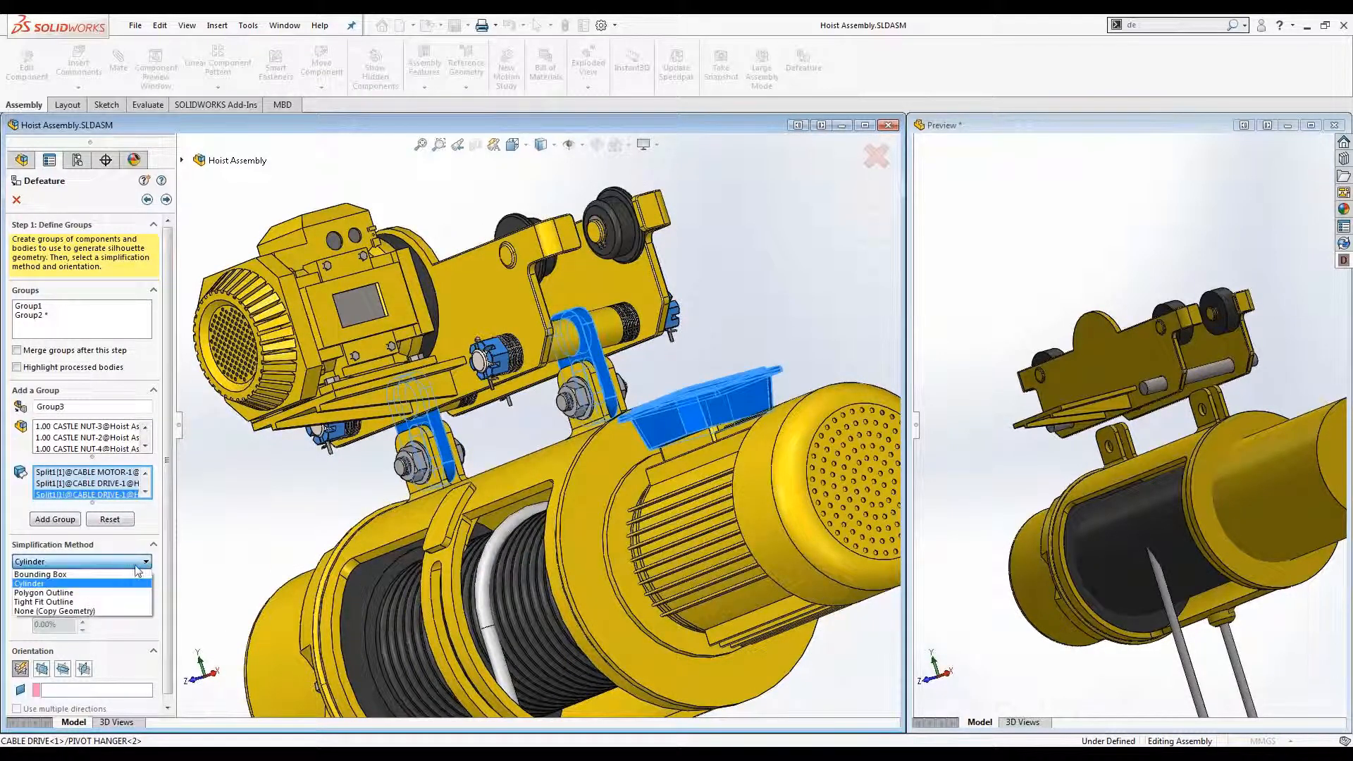
{"action": "left_click", "coordinate": [53, 594]}
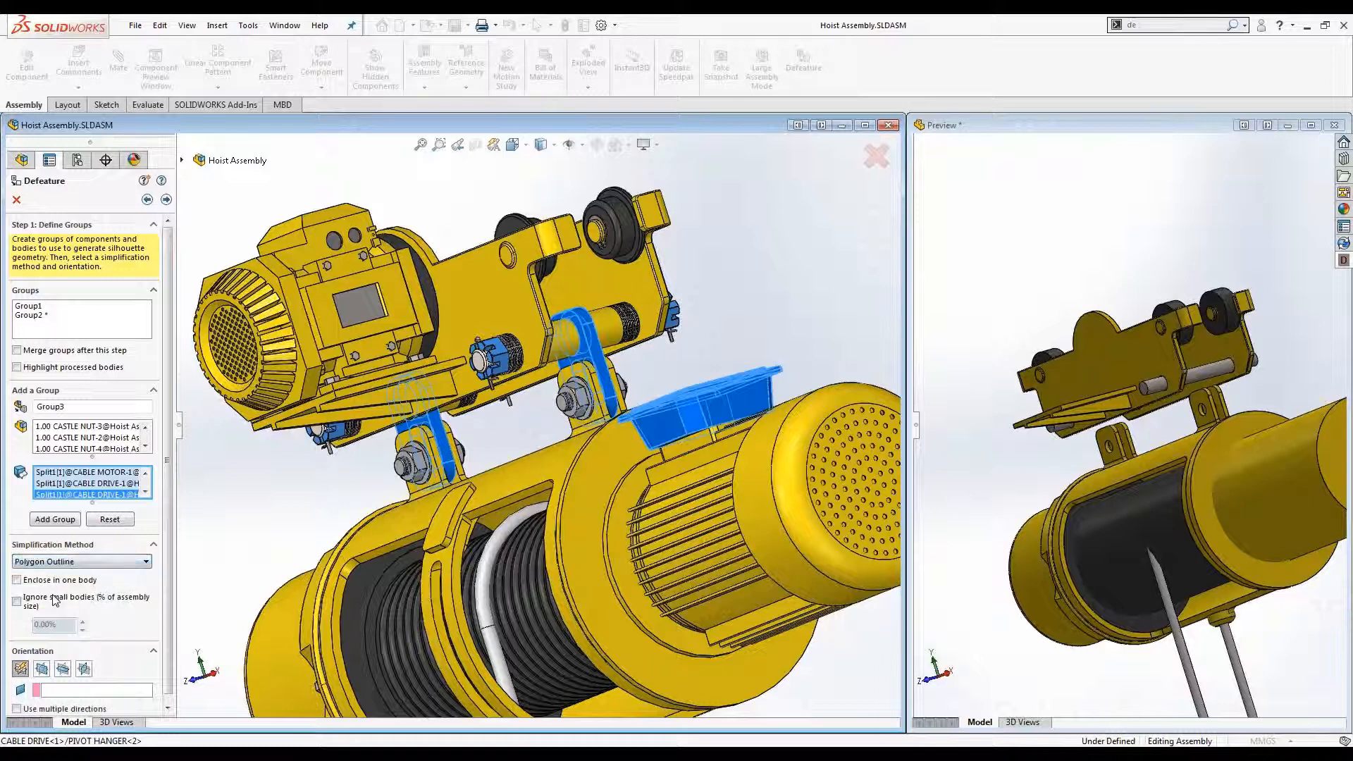
{"action": "left_click", "coordinate": [55, 520]}
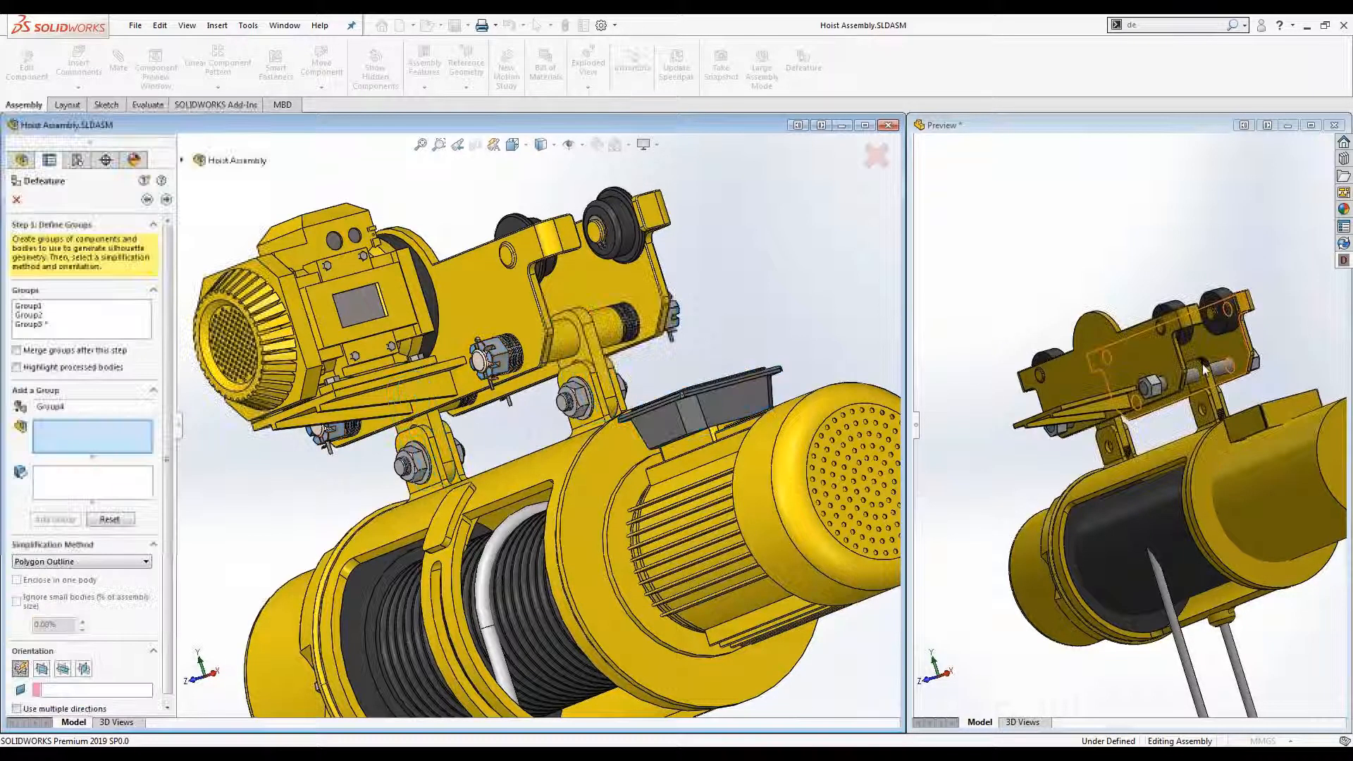
Set the simplification method for Group4 to Tight Fit Outline.
{"action": "middle_click_drag", "start_coordinate": [709, 366], "coordinate": [751, 384]}
{"action": "scroll", "coordinate": [487, 416], "scroll_direction": "up", "scroll_amount": 2}
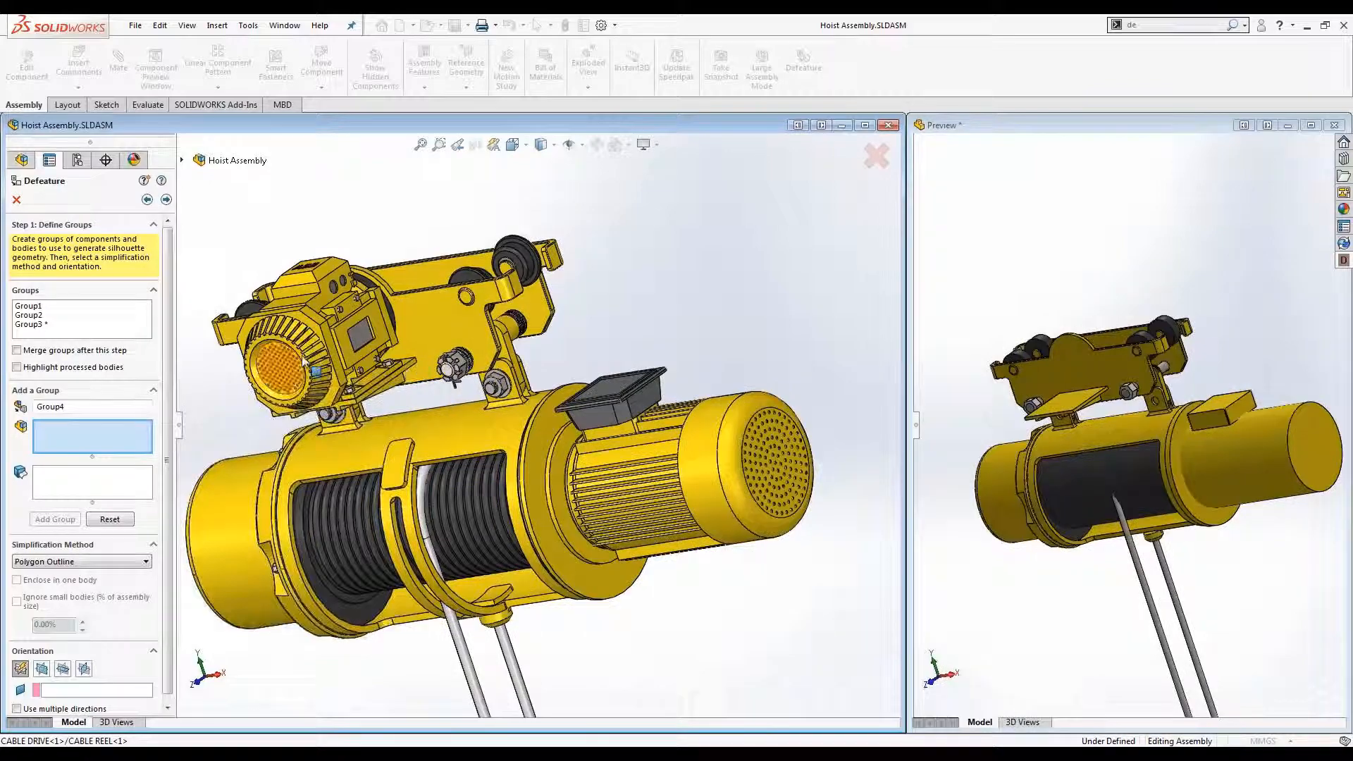
{"action": "middle_click_drag", "start_coordinate": [210, 421], "coordinate": [301, 429]}
{"action": "left_click", "coordinate": [126, 564]}
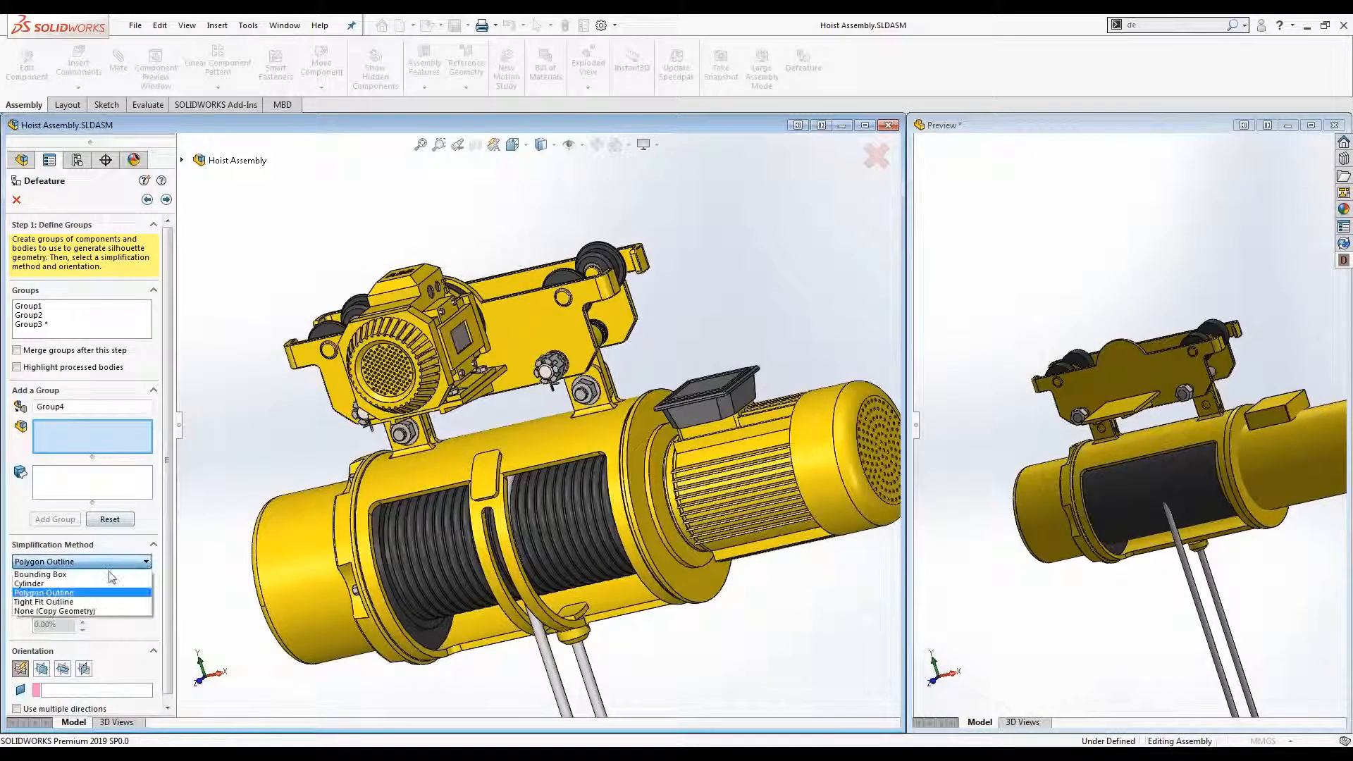
{"action": "left_click", "coordinate": [91, 604]}
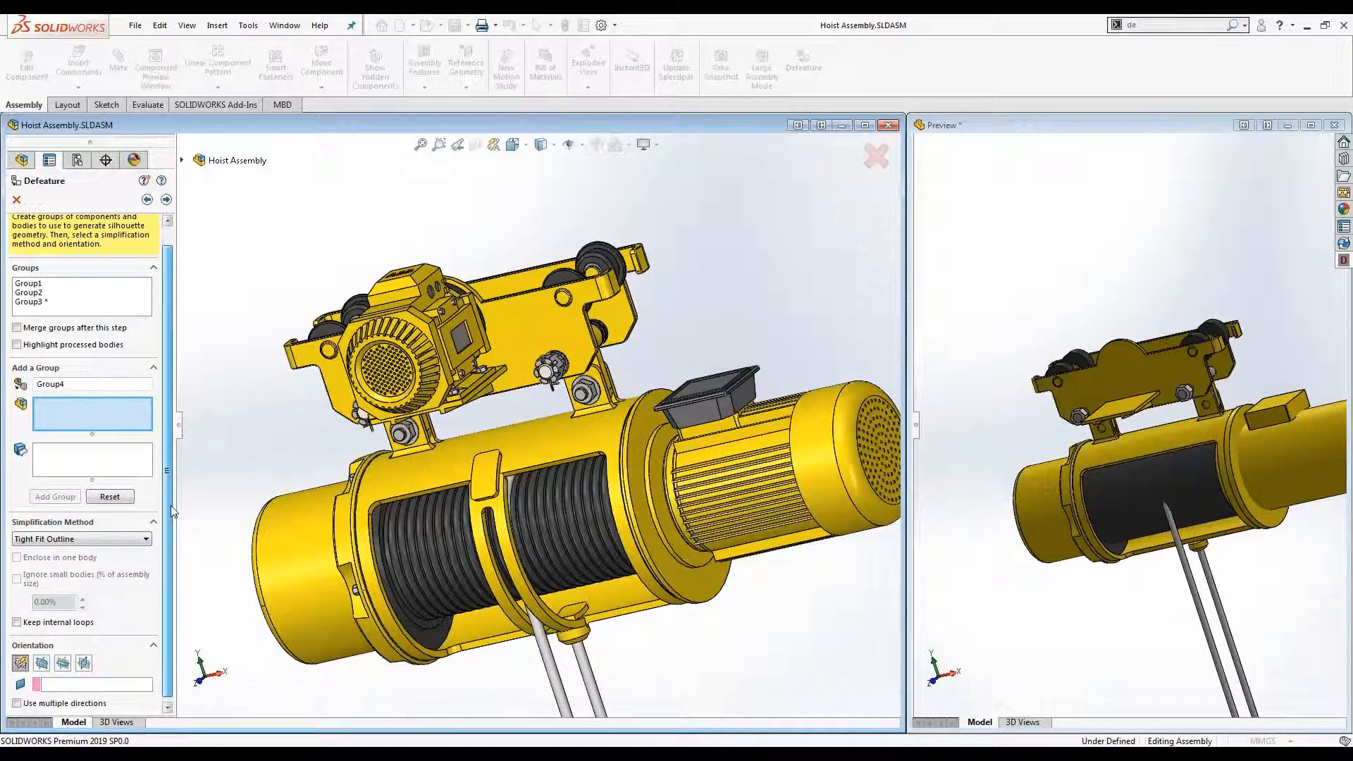
Include the transverse motor in Group4, orient its outlines from the motor's side face using multiple directions, and create the group.
{"action": "scroll", "coordinate": [161, 494], "scroll_direction": "down", "scroll_amount": 1}
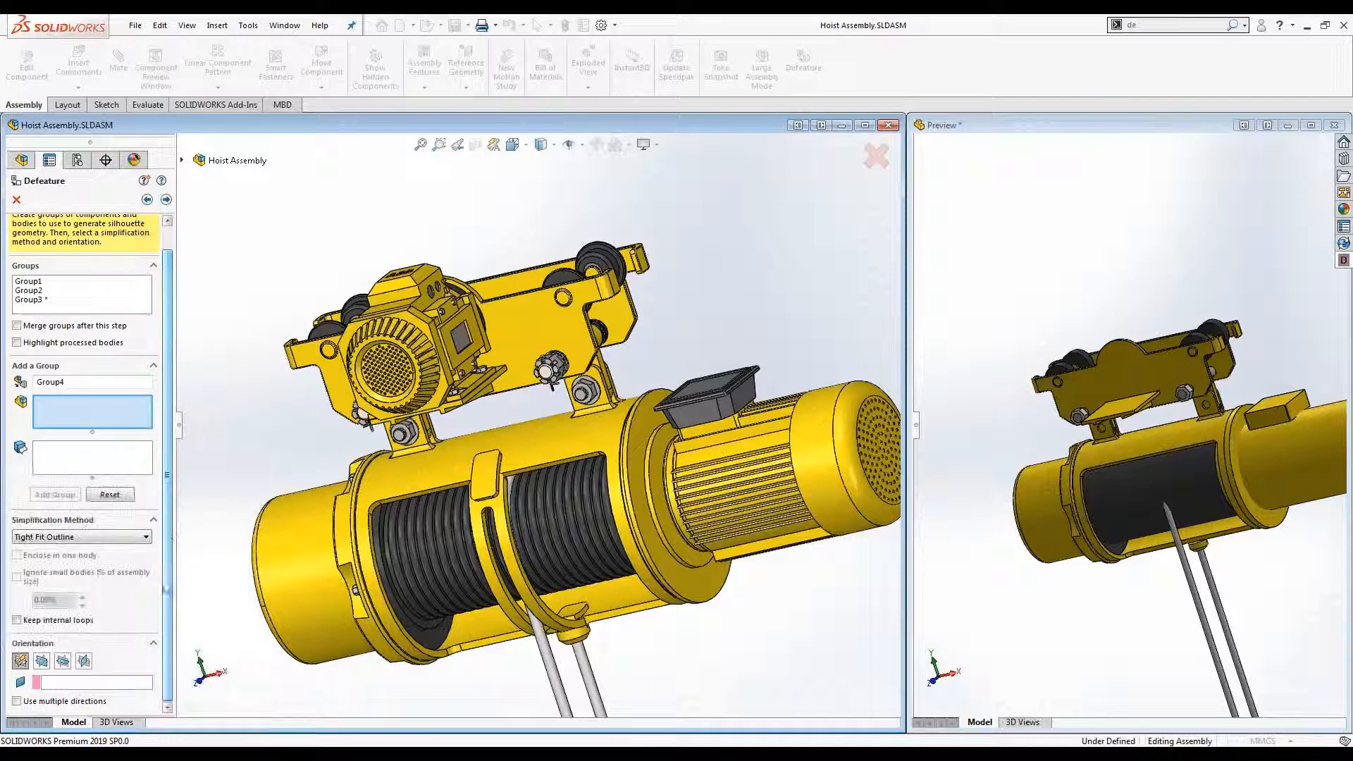
{"action": "left_click", "coordinate": [467, 344]}
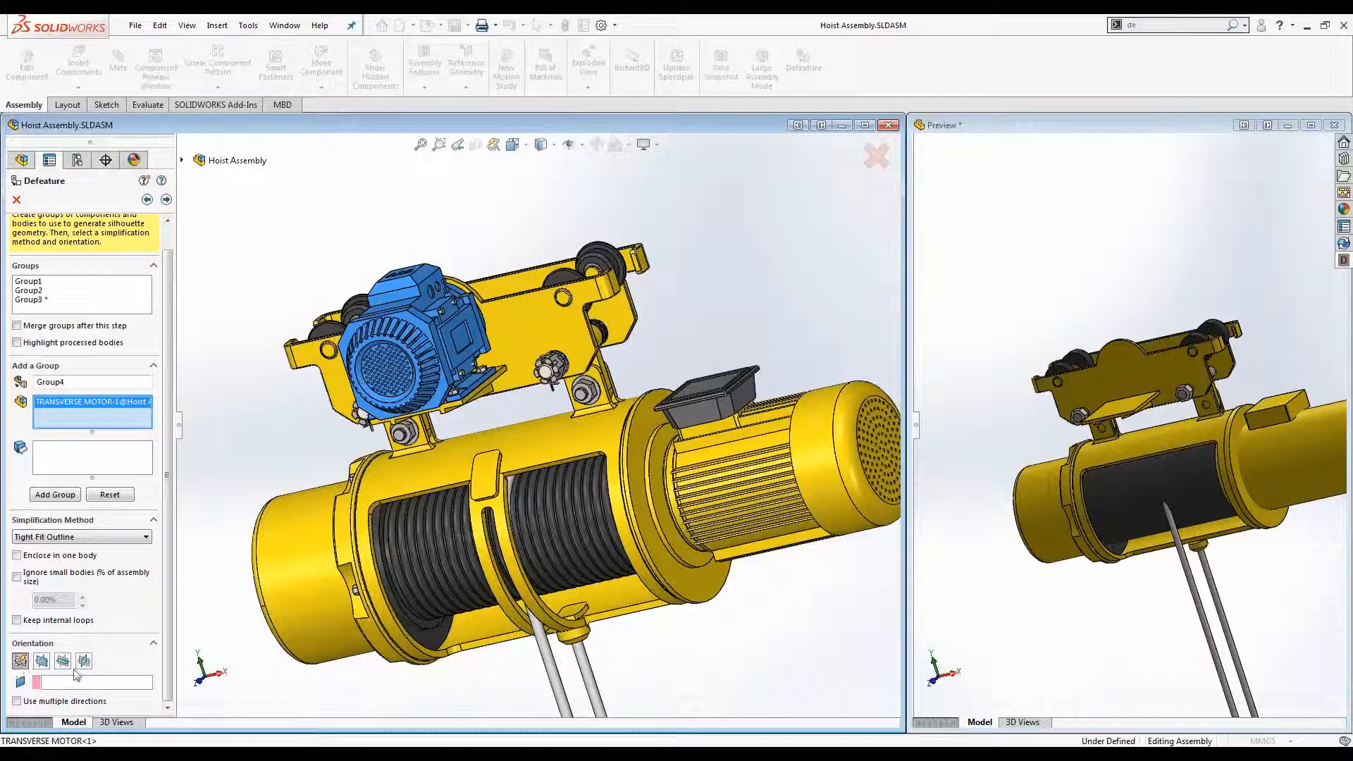
{"action": "left_click", "coordinate": [63, 661]}
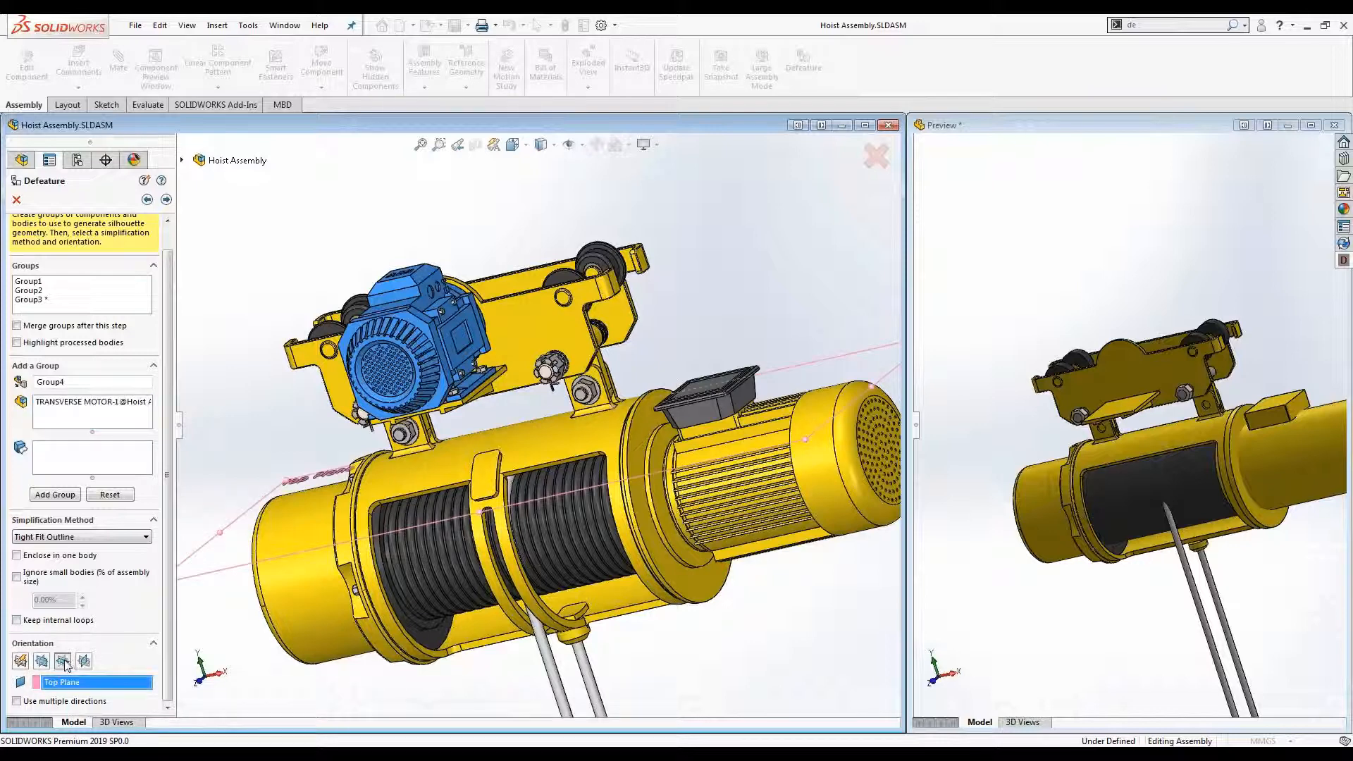
{"action": "left_click", "coordinate": [455, 358]}
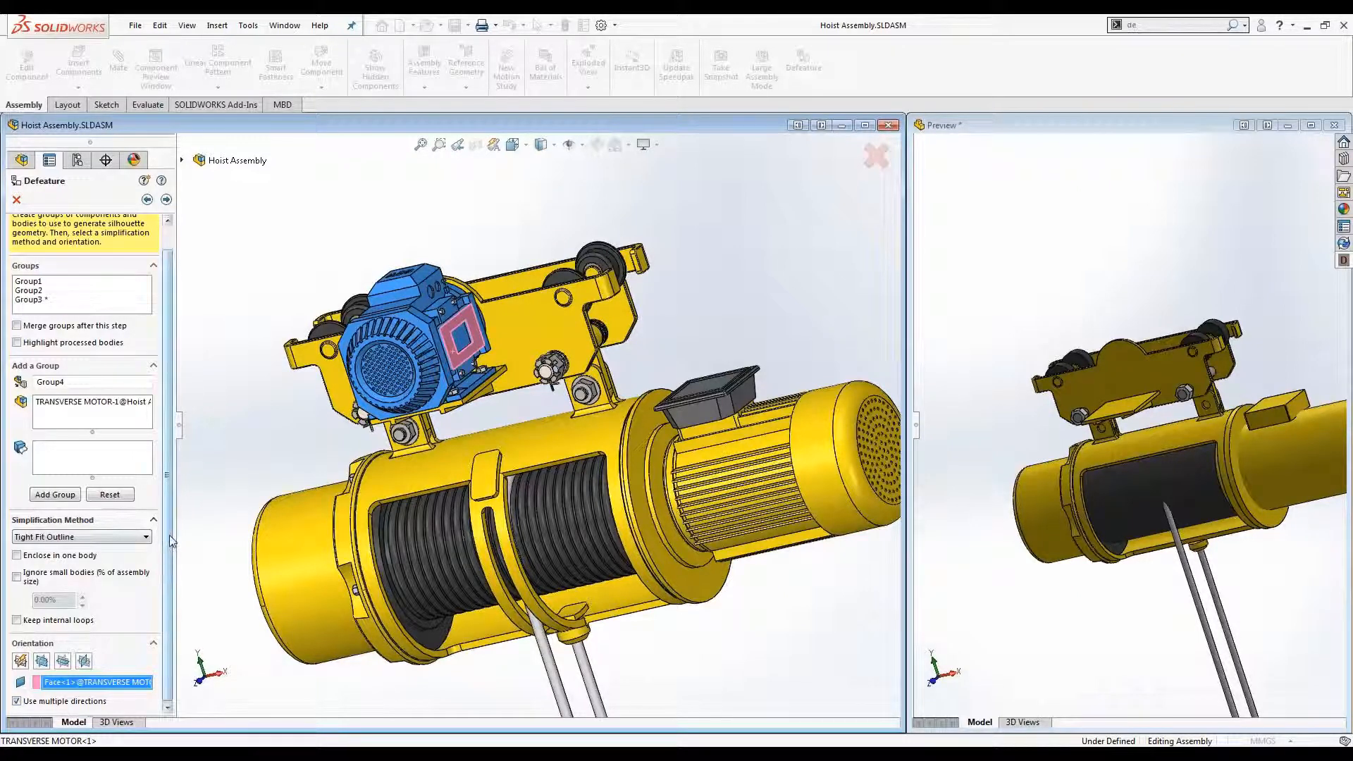
{"action": "scroll", "coordinate": [170, 540], "scroll_direction": "up", "scroll_amount": 1}
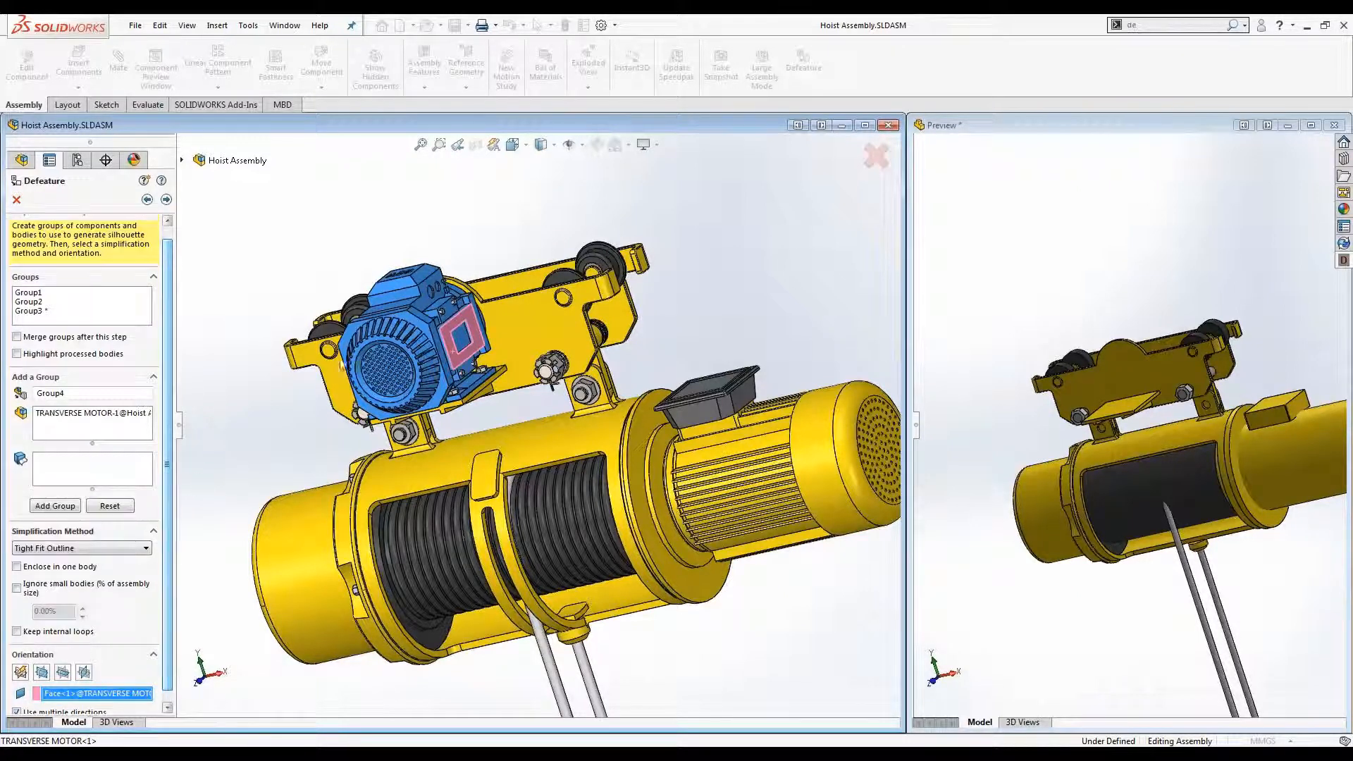
{"action": "left_click", "coordinate": [62, 510]}
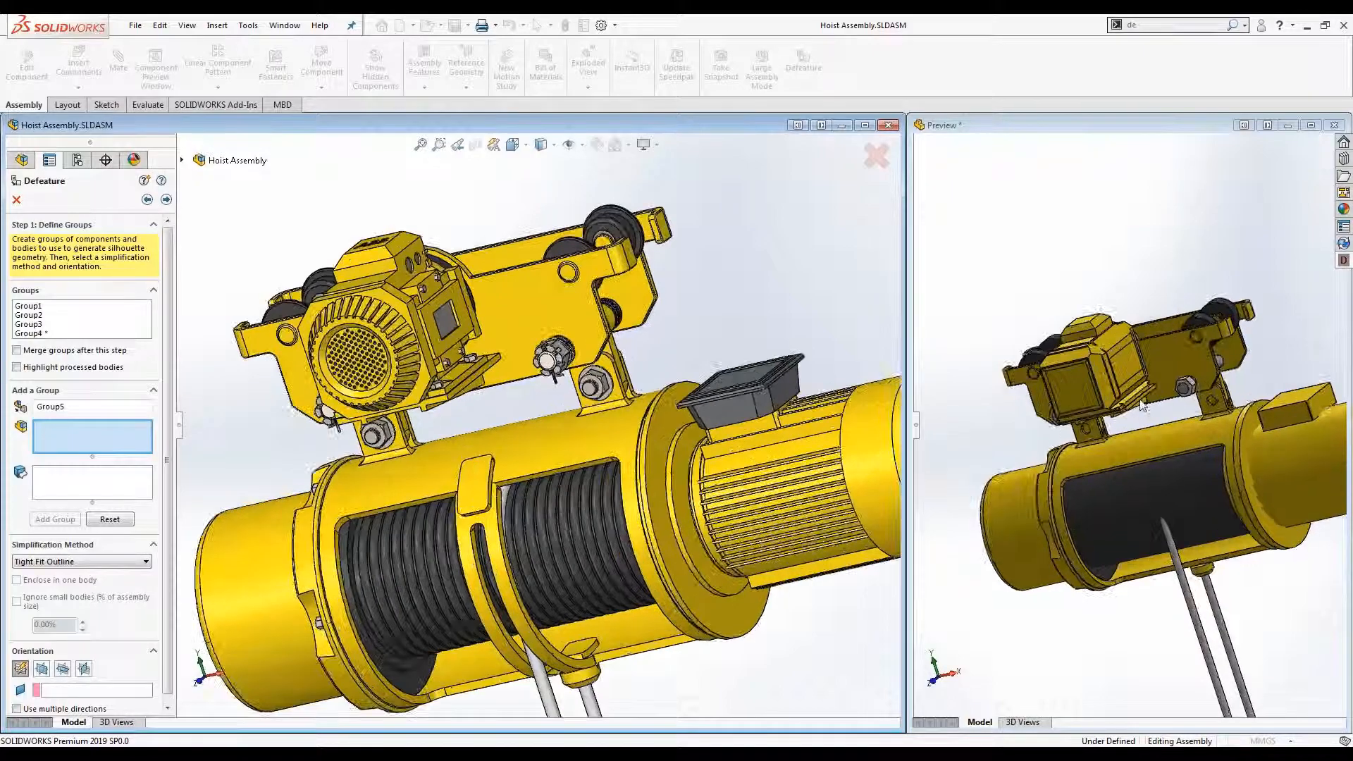
Complete the defeature operation and choose to save the result as a new document linked to the original.
{"action": "scroll", "coordinate": [1135, 411], "scroll_direction": "down", "scroll_amount": 3}
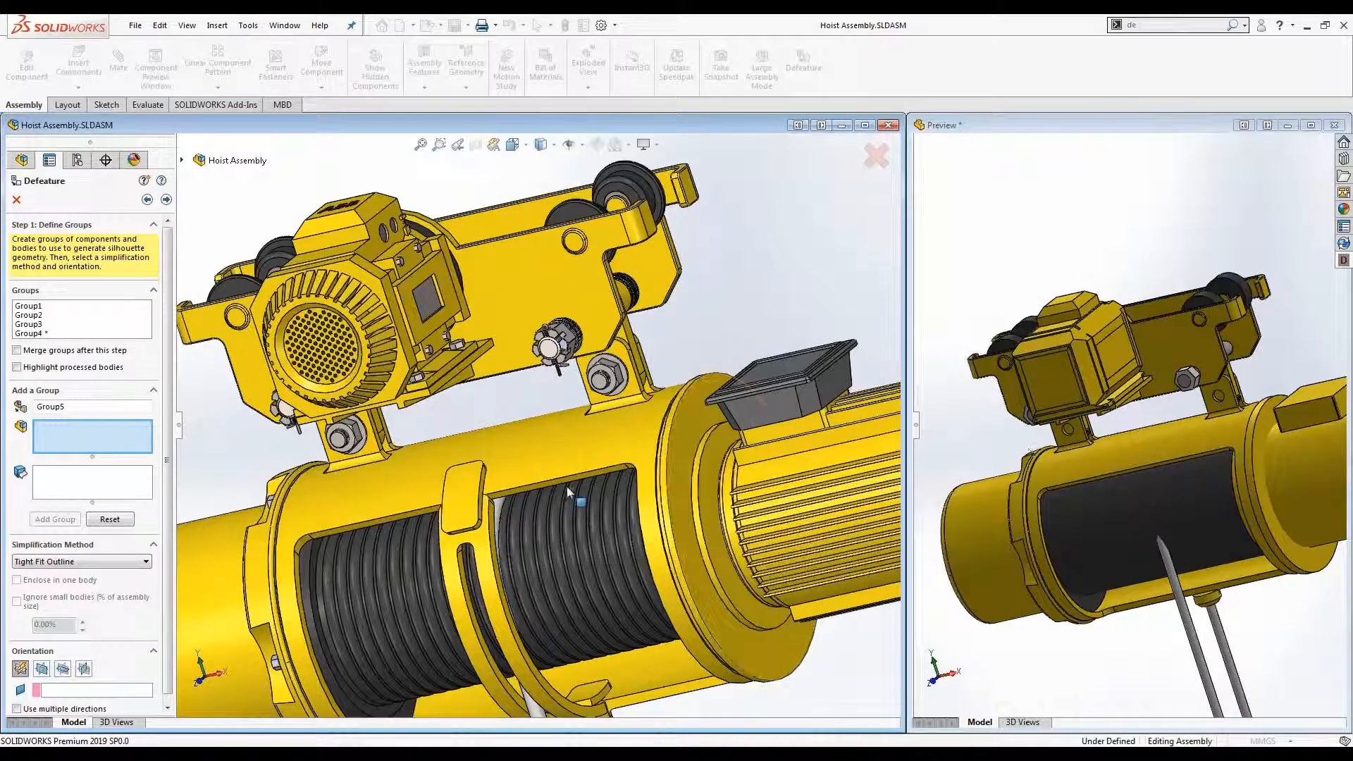
{"action": "middle_click_drag", "start_coordinate": [502, 493], "coordinate": [466, 465]}
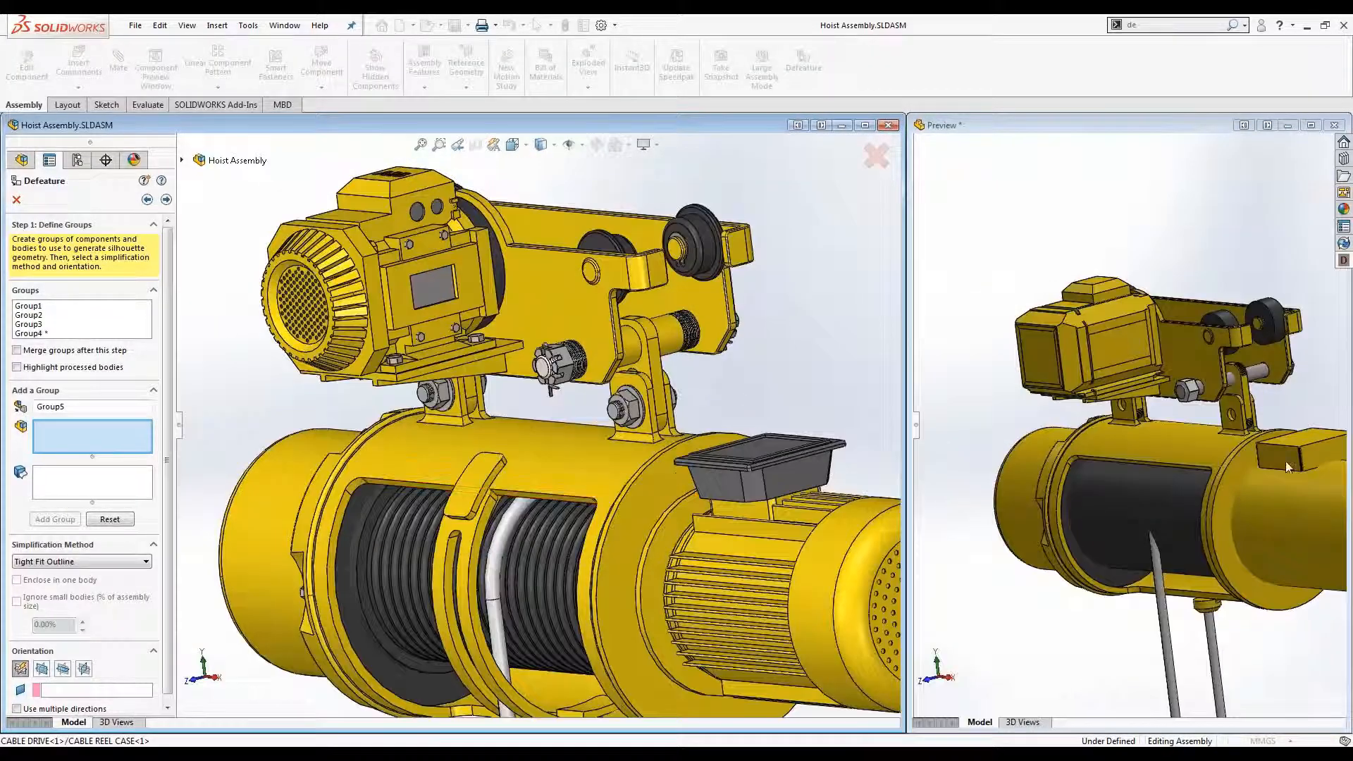
{"action": "scroll", "coordinate": [537, 429], "scroll_direction": "up", "scroll_amount": 2}
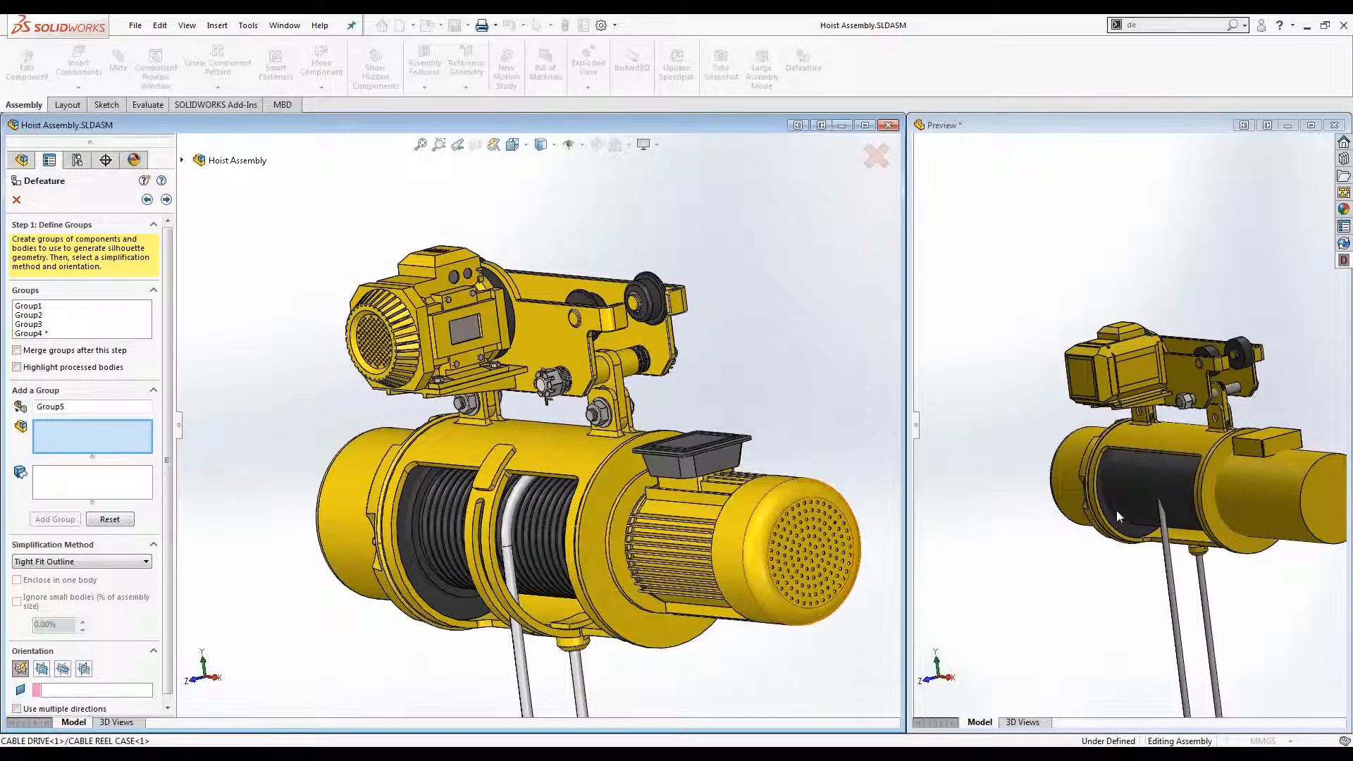
{"action": "left_click", "coordinate": [167, 200]}
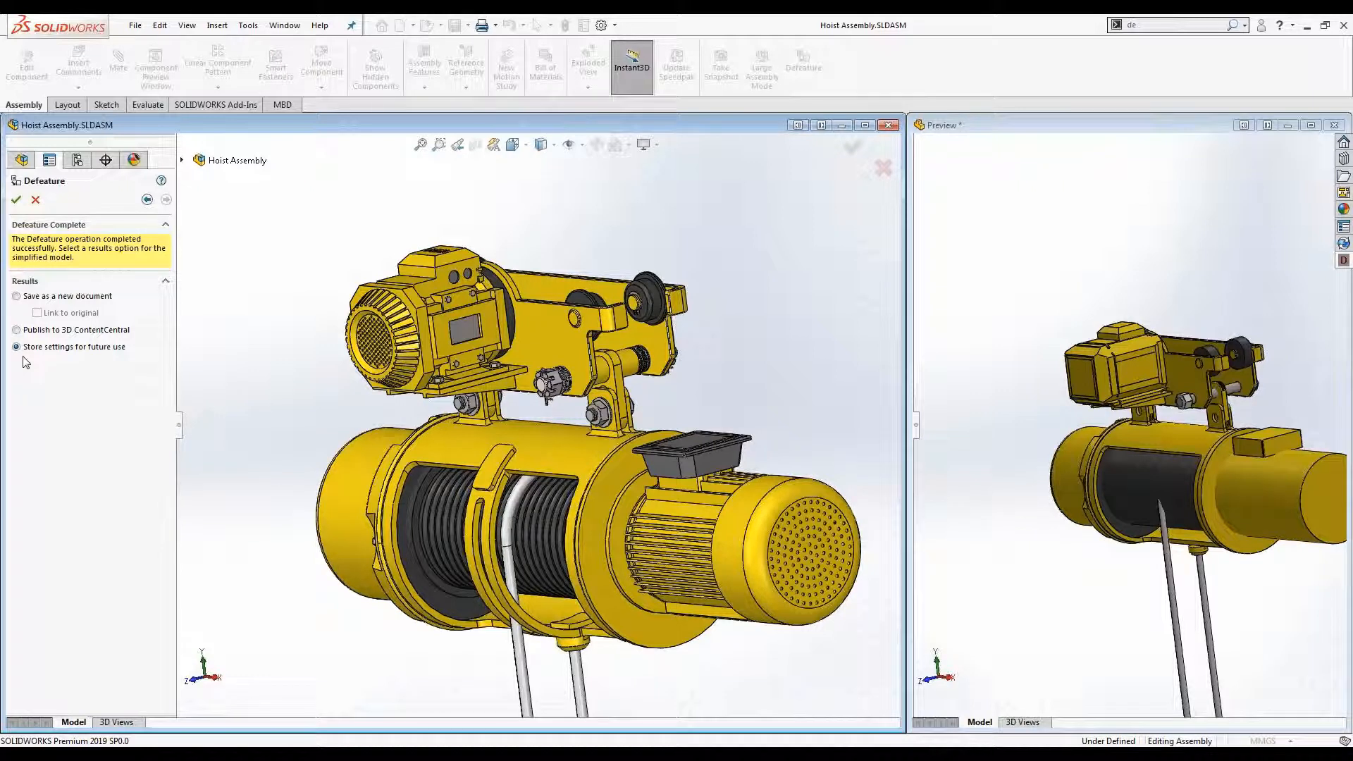
{"action": "left_click", "coordinate": [16, 329]}
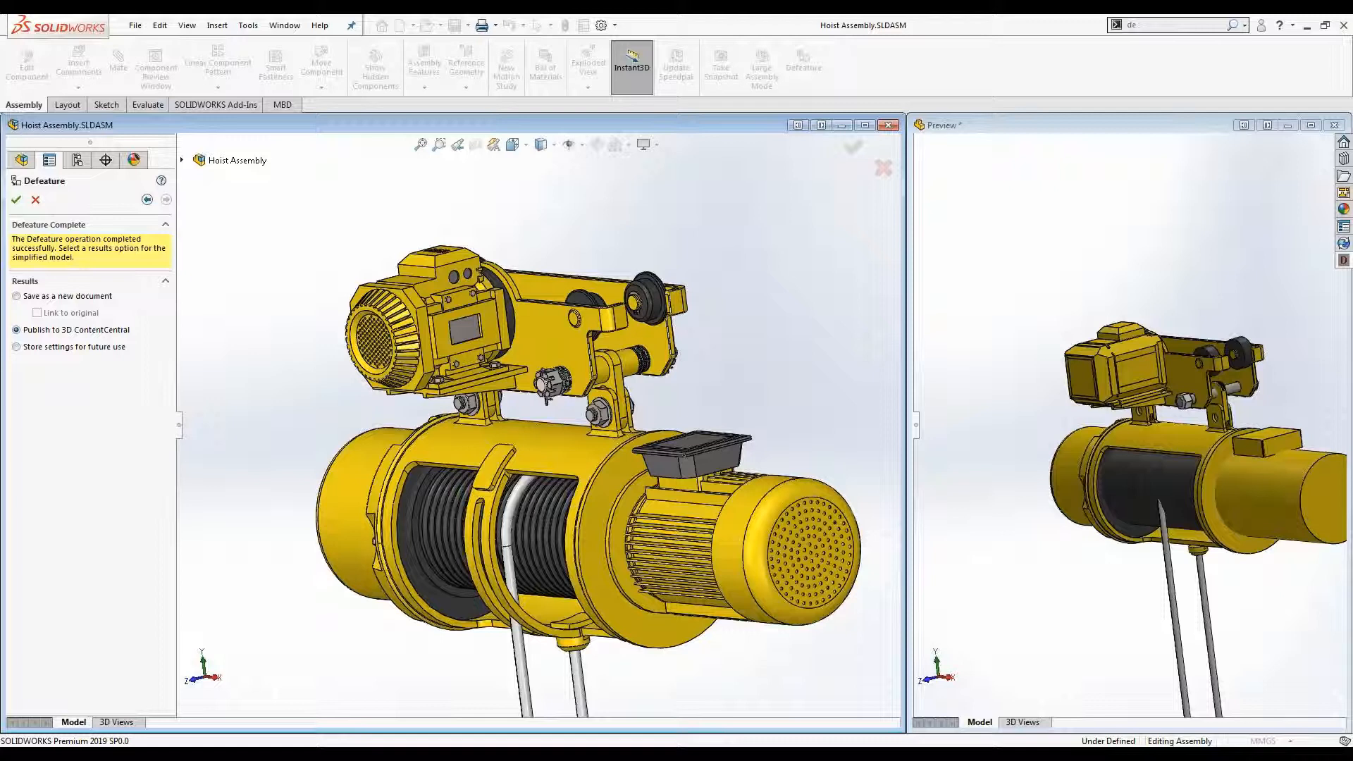
{"action": "left_click", "coordinate": [16, 298]}
{"action": "left_click", "coordinate": [37, 313]}
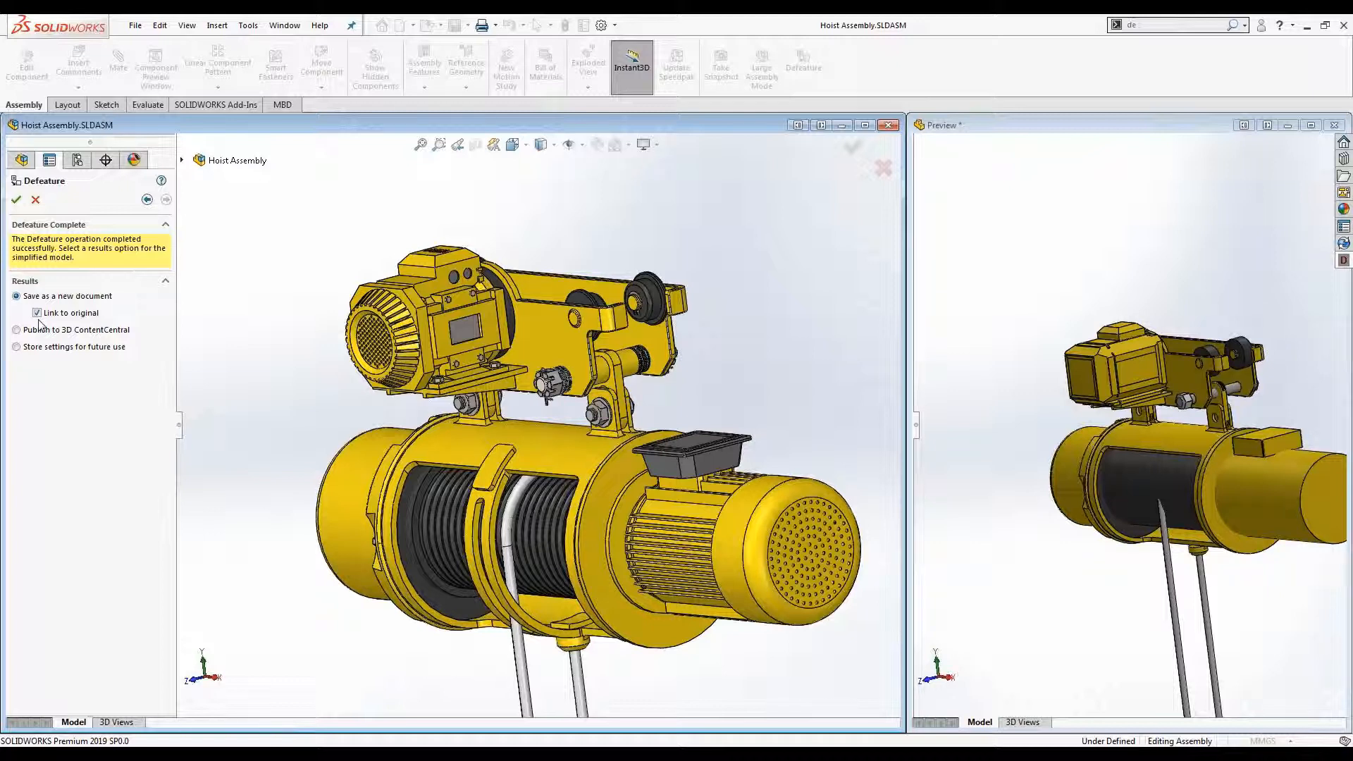
Save the simplified model as the part Hoist Assembly_defeature.sldprt, replacing the existing file.
{"action": "left_click", "coordinate": [17, 201]}
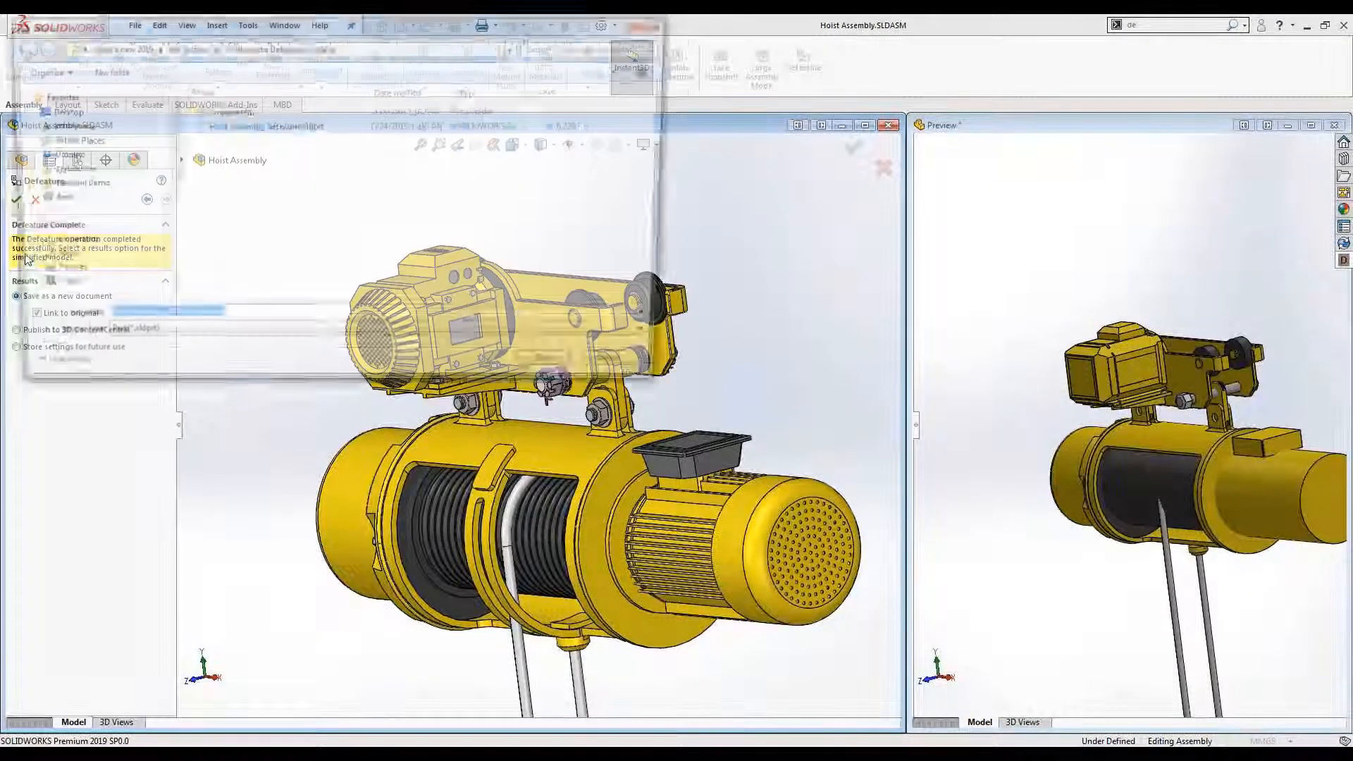
{"action": "left_click", "coordinate": [557, 371]}
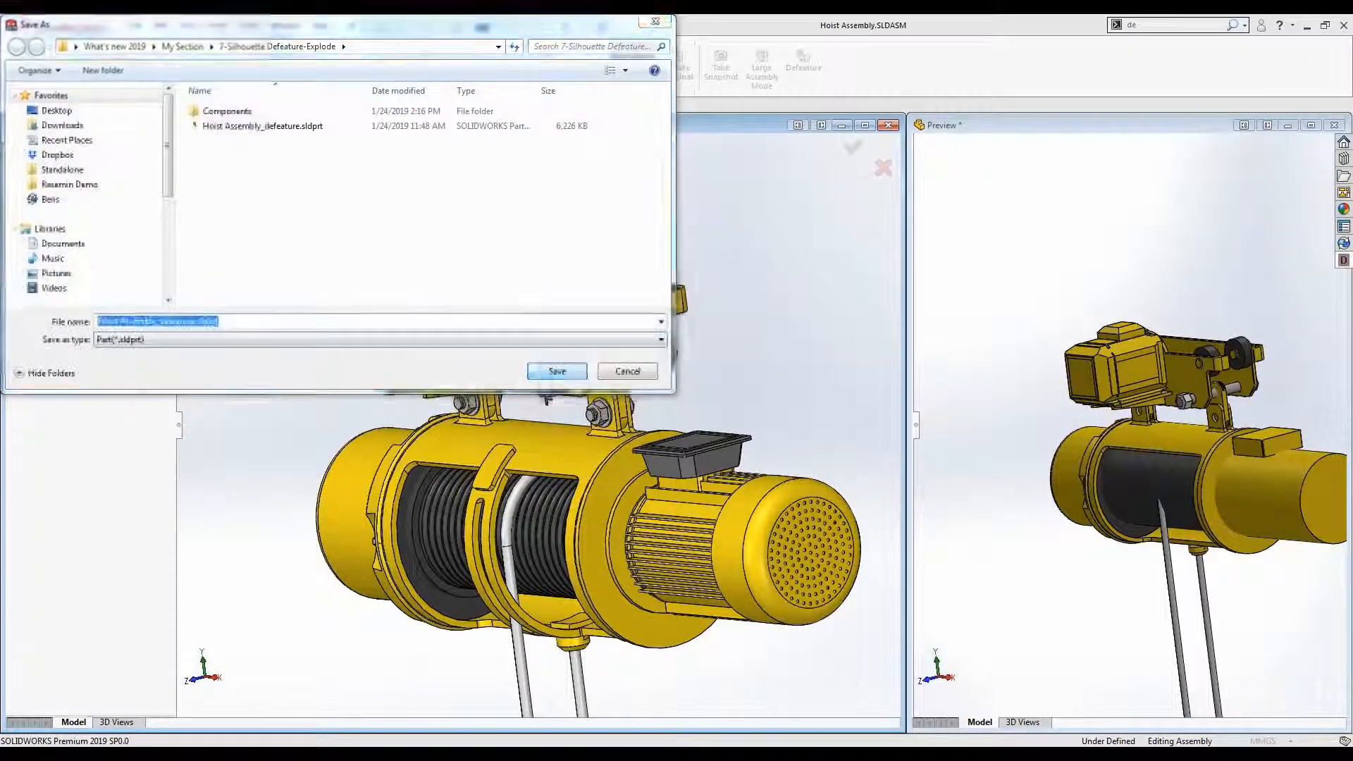
{"action": "left_click", "coordinate": [709, 386]}
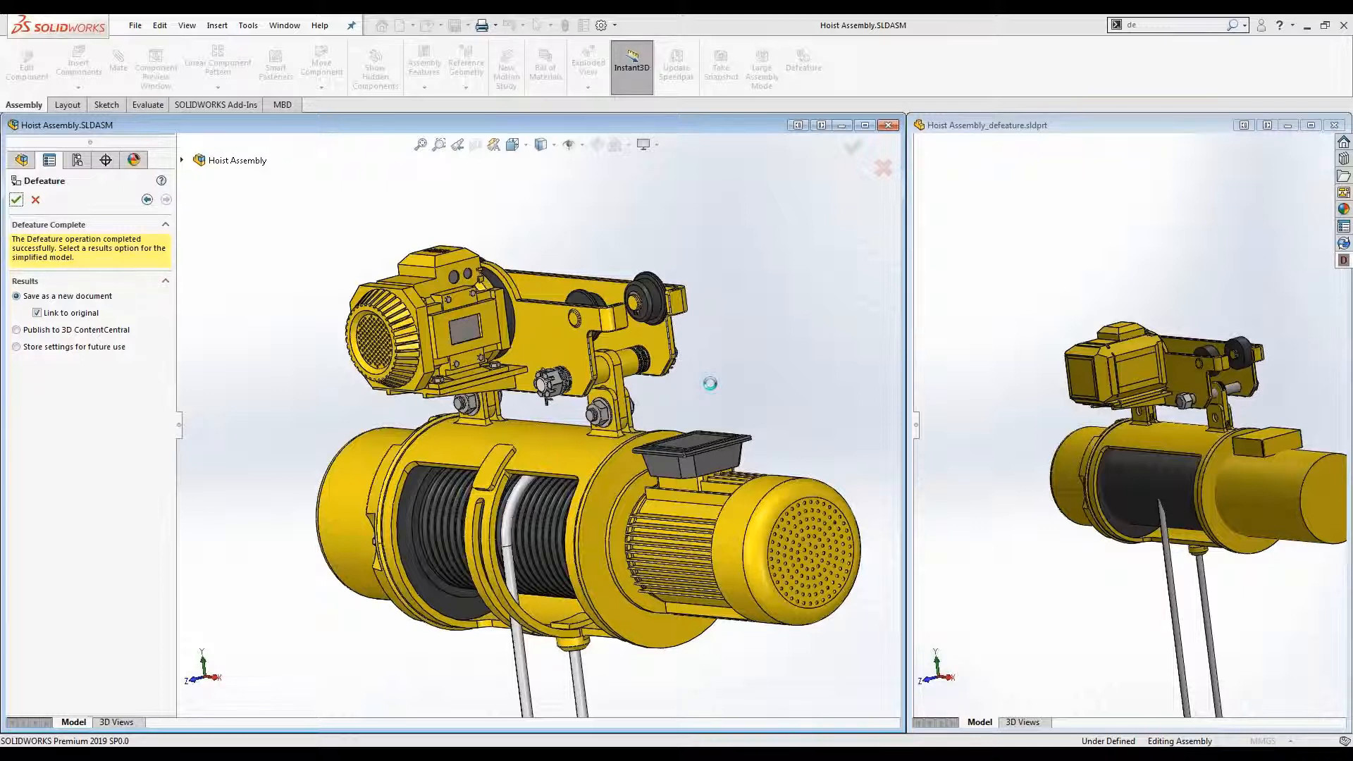
Maximize the defeatured part's window with its feature tree and examine each defeatured body in Group1.
{"action": "left_click", "coordinate": [916, 426]}
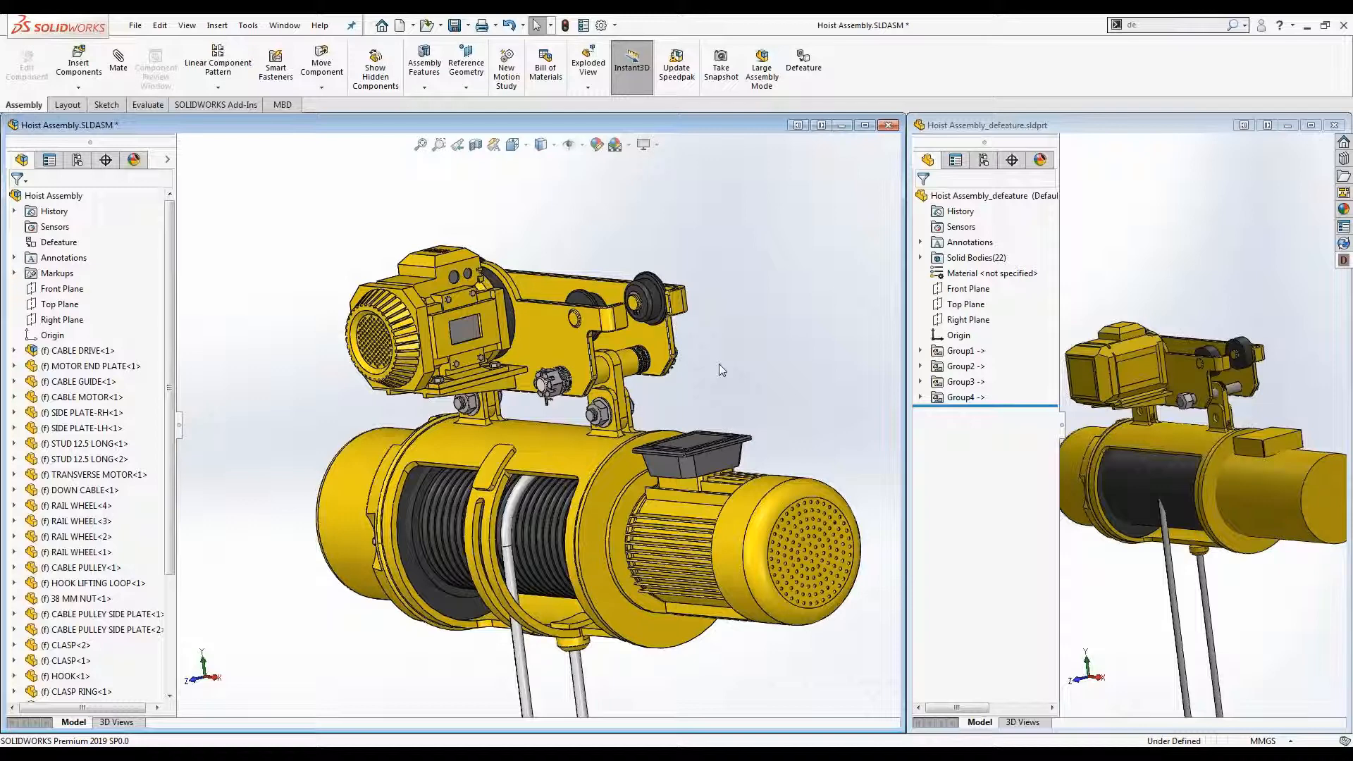
{"action": "left_click", "coordinate": [1310, 124]}
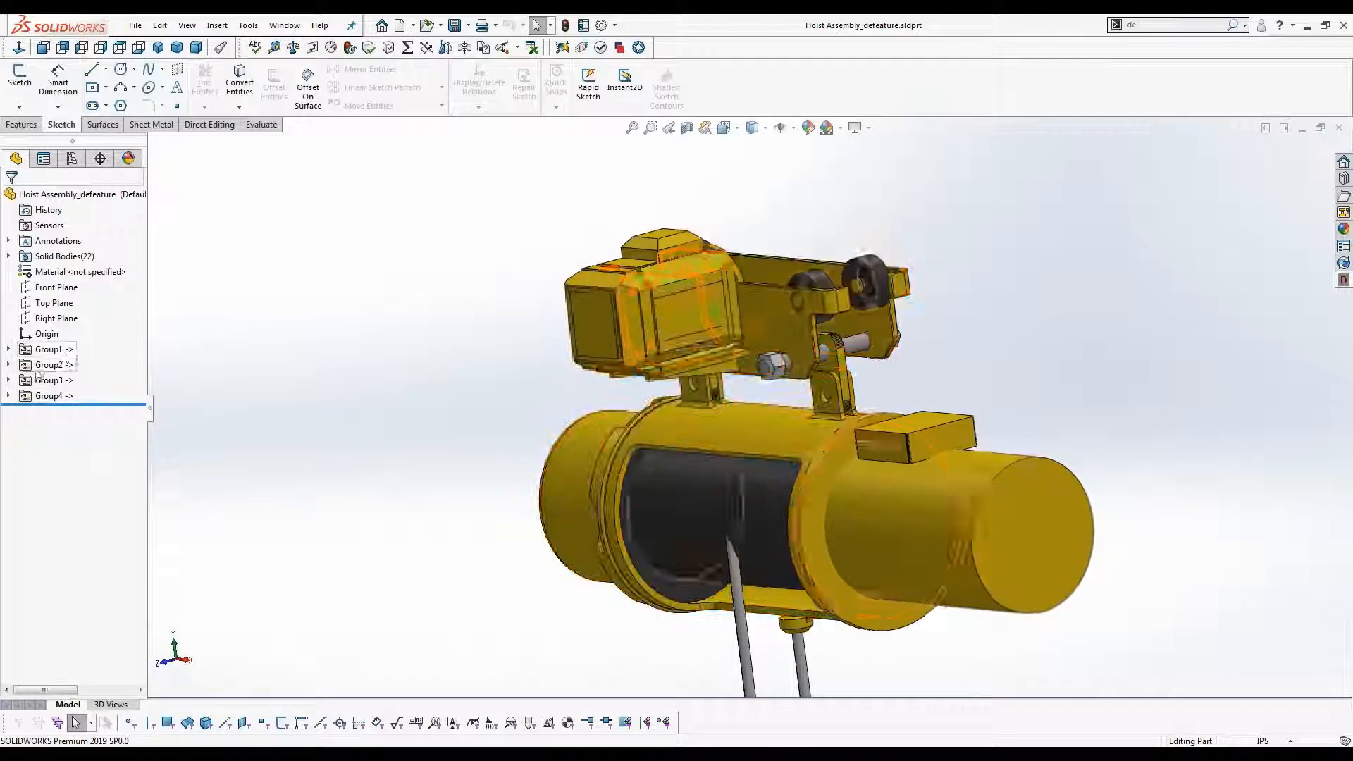
{"action": "left_click", "coordinate": [9, 348]}
{"action": "left_click", "coordinate": [8, 349]}
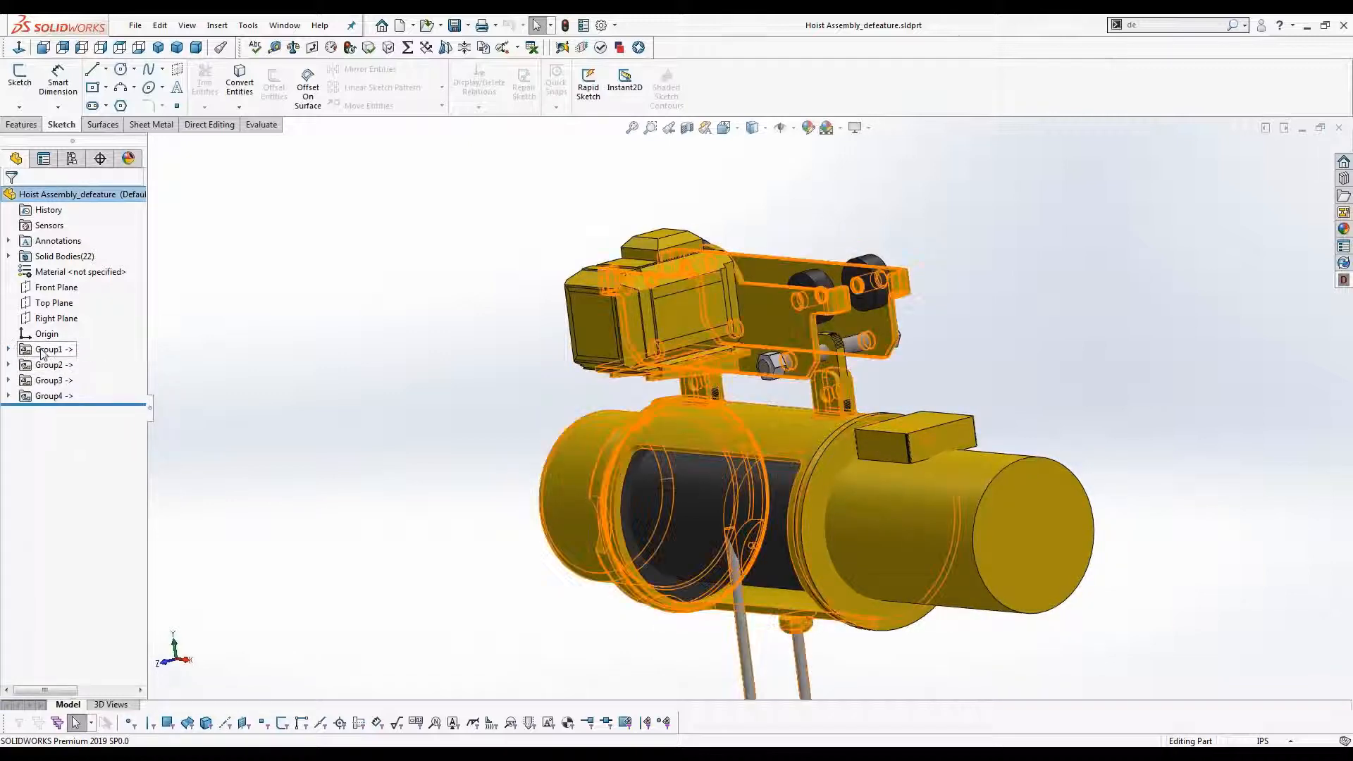
{"action": "left_click", "coordinate": [8, 349]}
{"action": "left_click", "coordinate": [70, 365]}
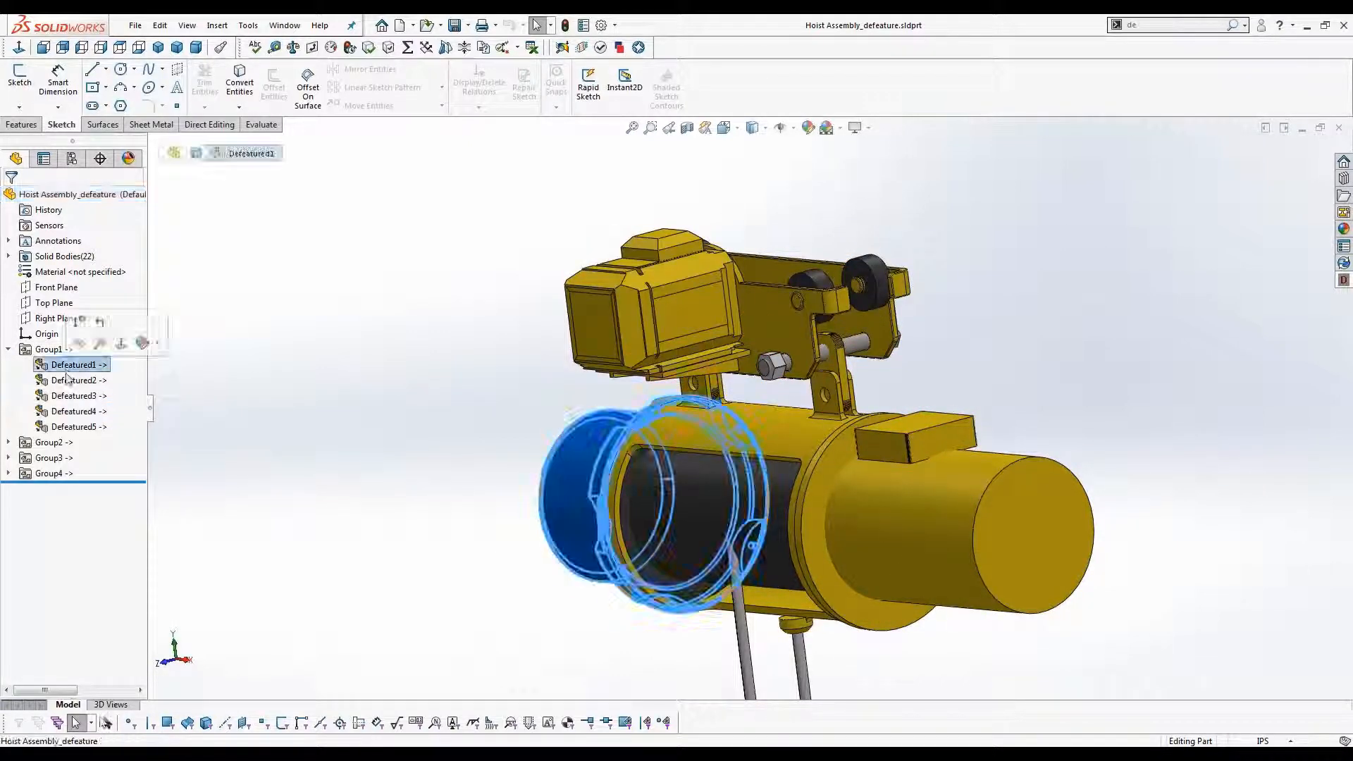
{"action": "left_click", "coordinate": [71, 380]}
{"action": "left_click", "coordinate": [72, 396]}
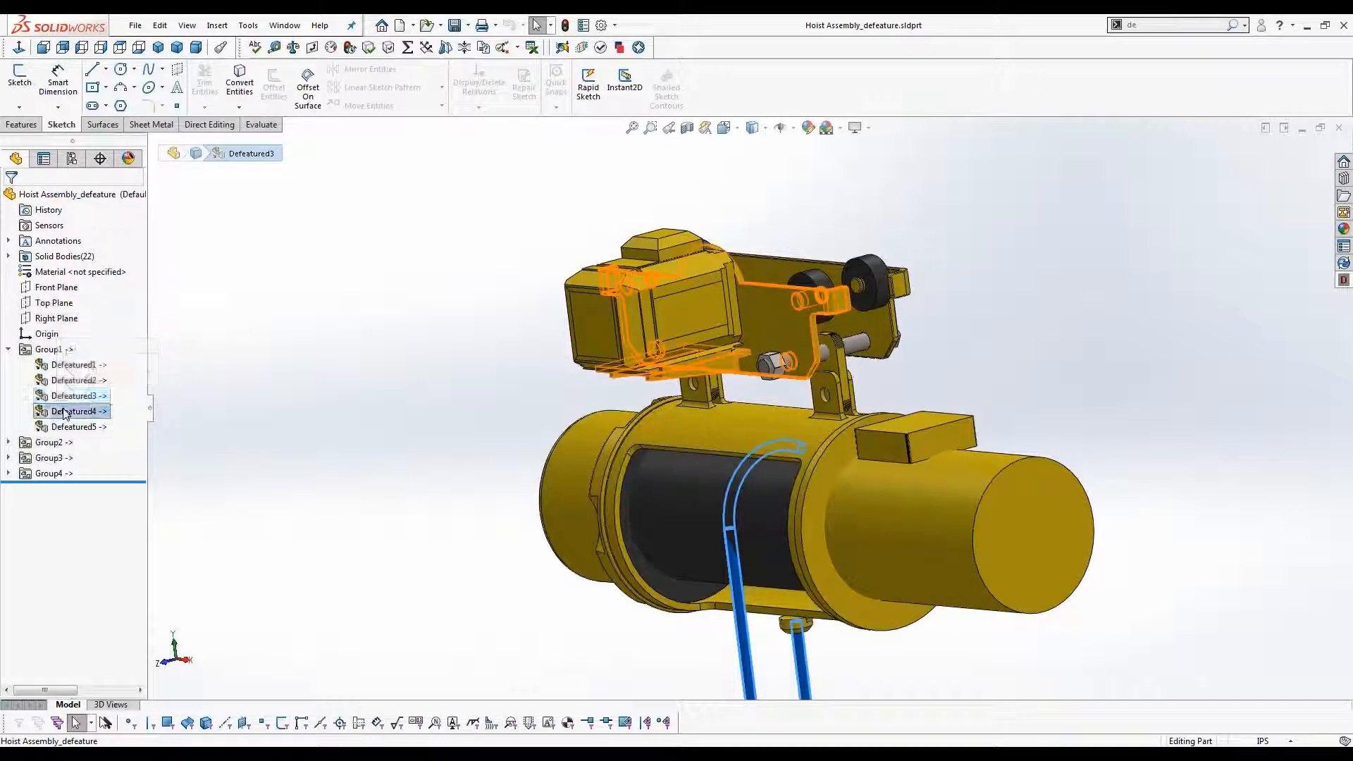
{"action": "left_click", "coordinate": [64, 411]}
{"action": "left_click", "coordinate": [71, 428]}
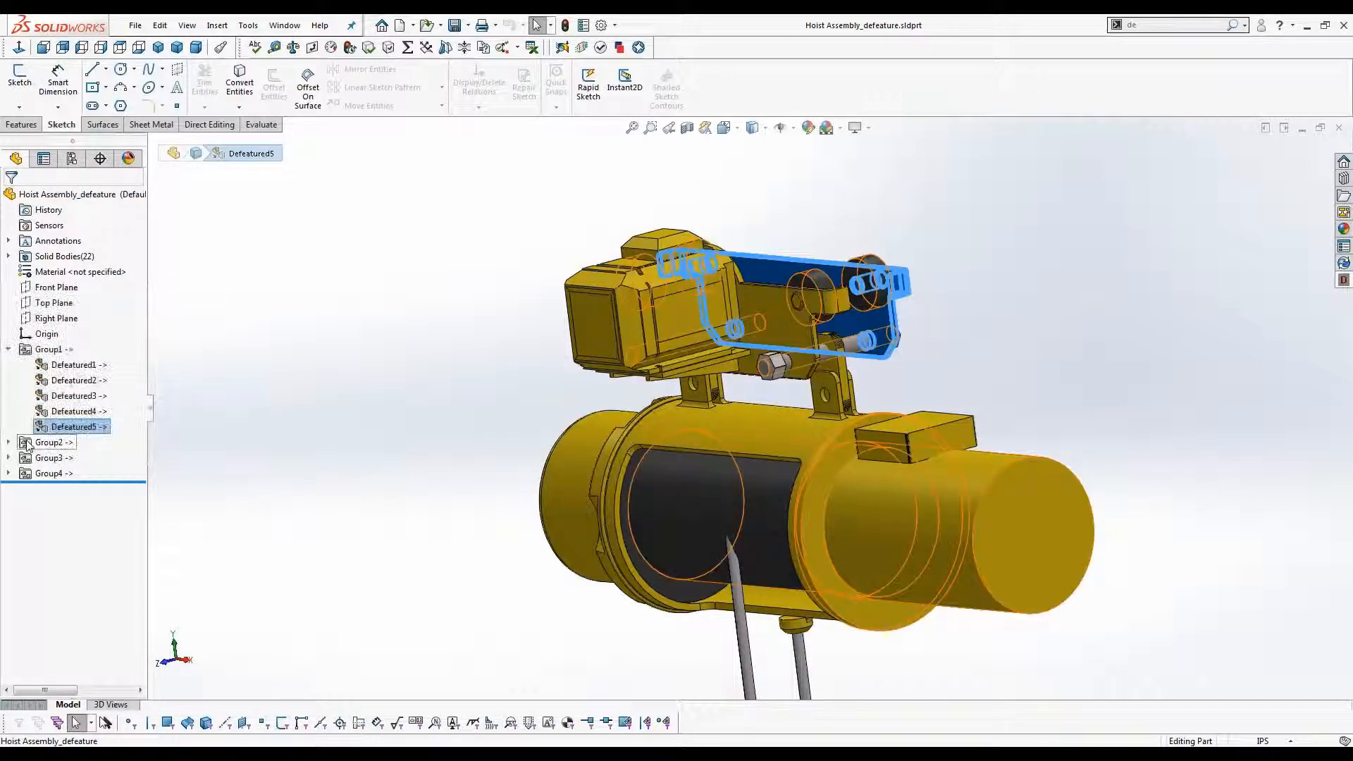
Collapse Group1, clear the selection and inspect the whole simplified hoist from another angle.
{"action": "left_click", "coordinate": [9, 348]}
{"action": "left_click", "coordinate": [9, 365]}
{"action": "left_click", "coordinate": [8, 365]}
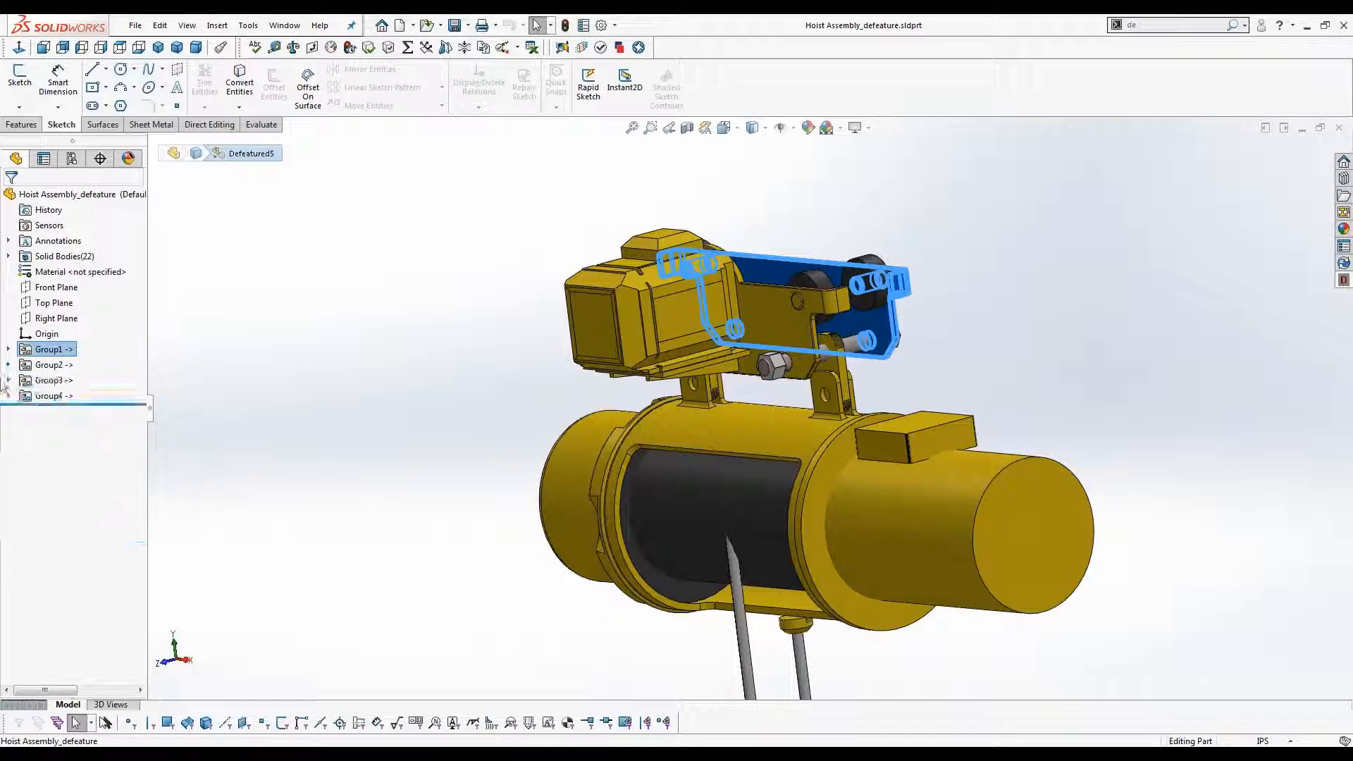
{"action": "middle_click_drag", "start_coordinate": [423, 381], "coordinate": [393, 422]}
{"action": "left_click", "coordinate": [347, 411]}
{"action": "middle_click_drag", "start_coordinate": [489, 508], "coordinate": [341, 449]}
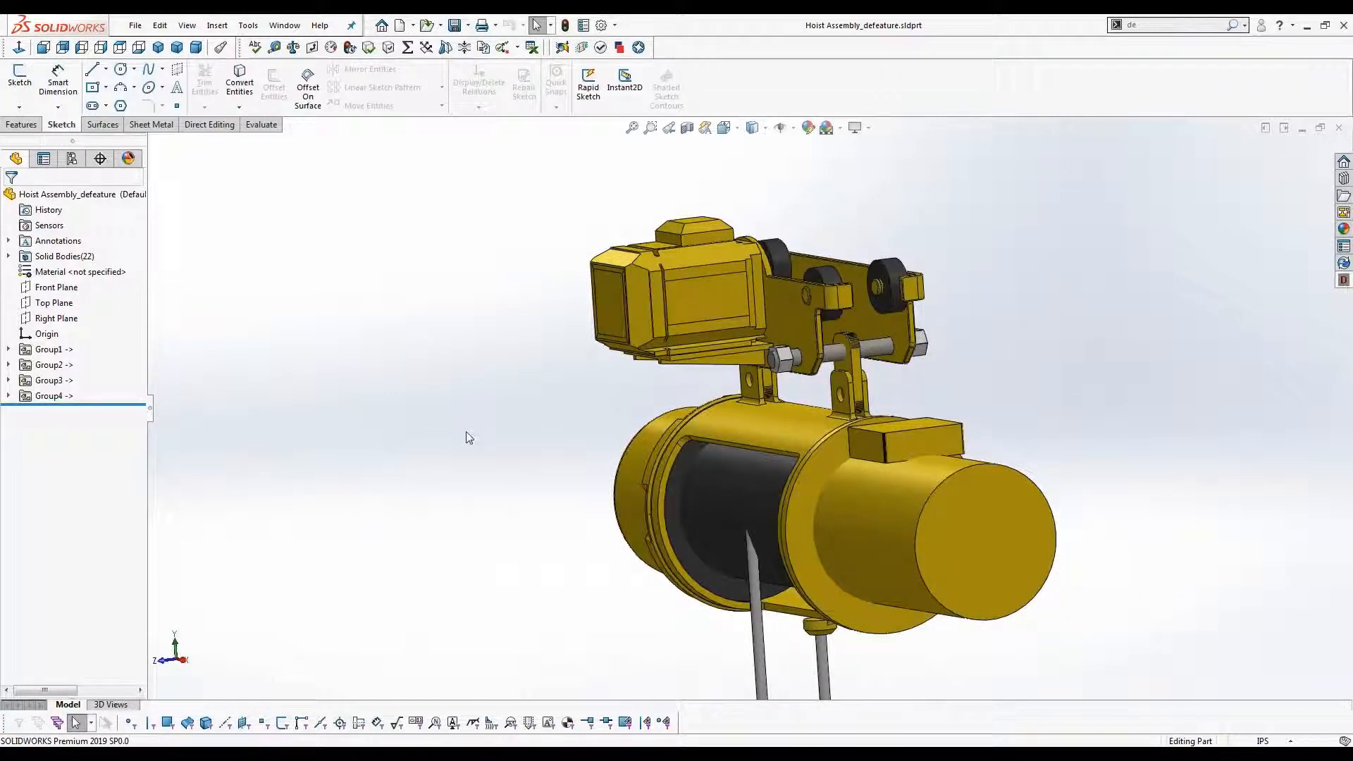
{"action": "key", "text": "alt+Tab"}
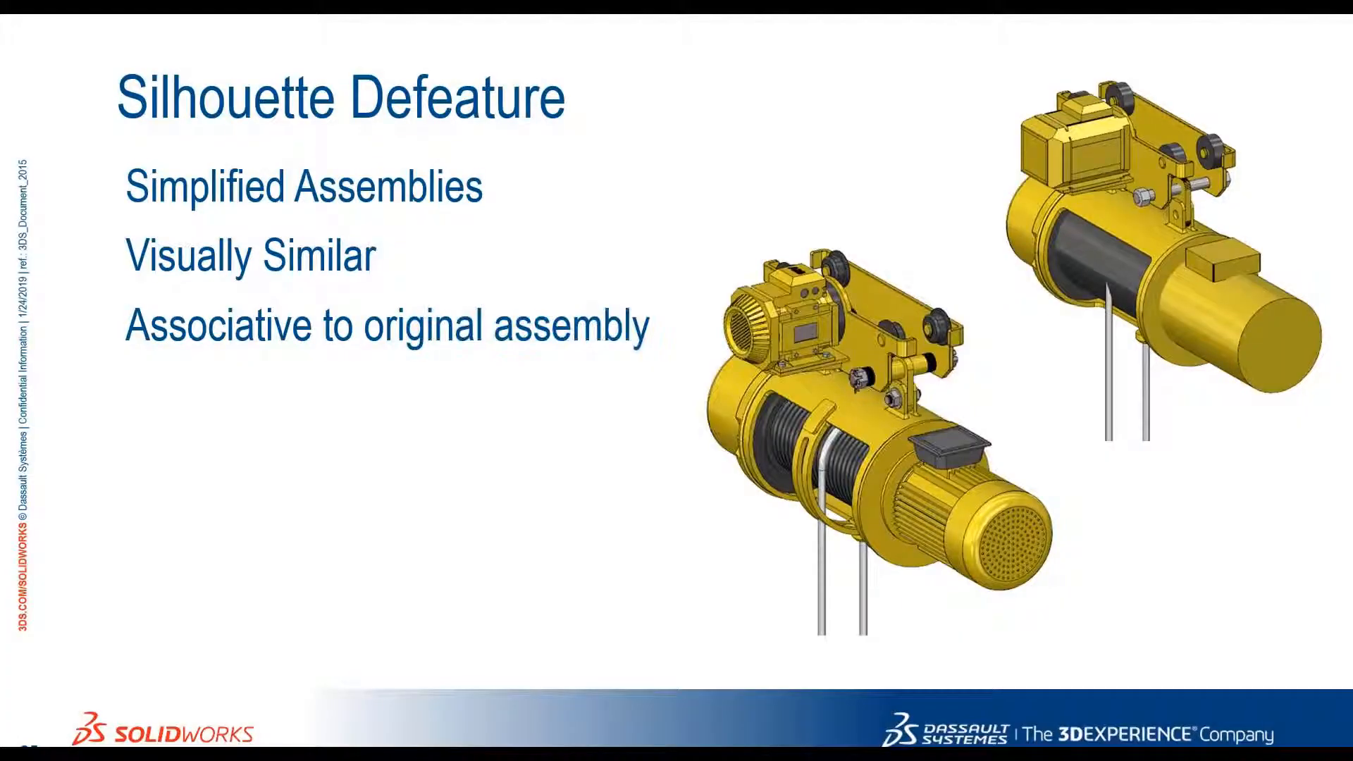
{"action": "key", "text": "Right"}
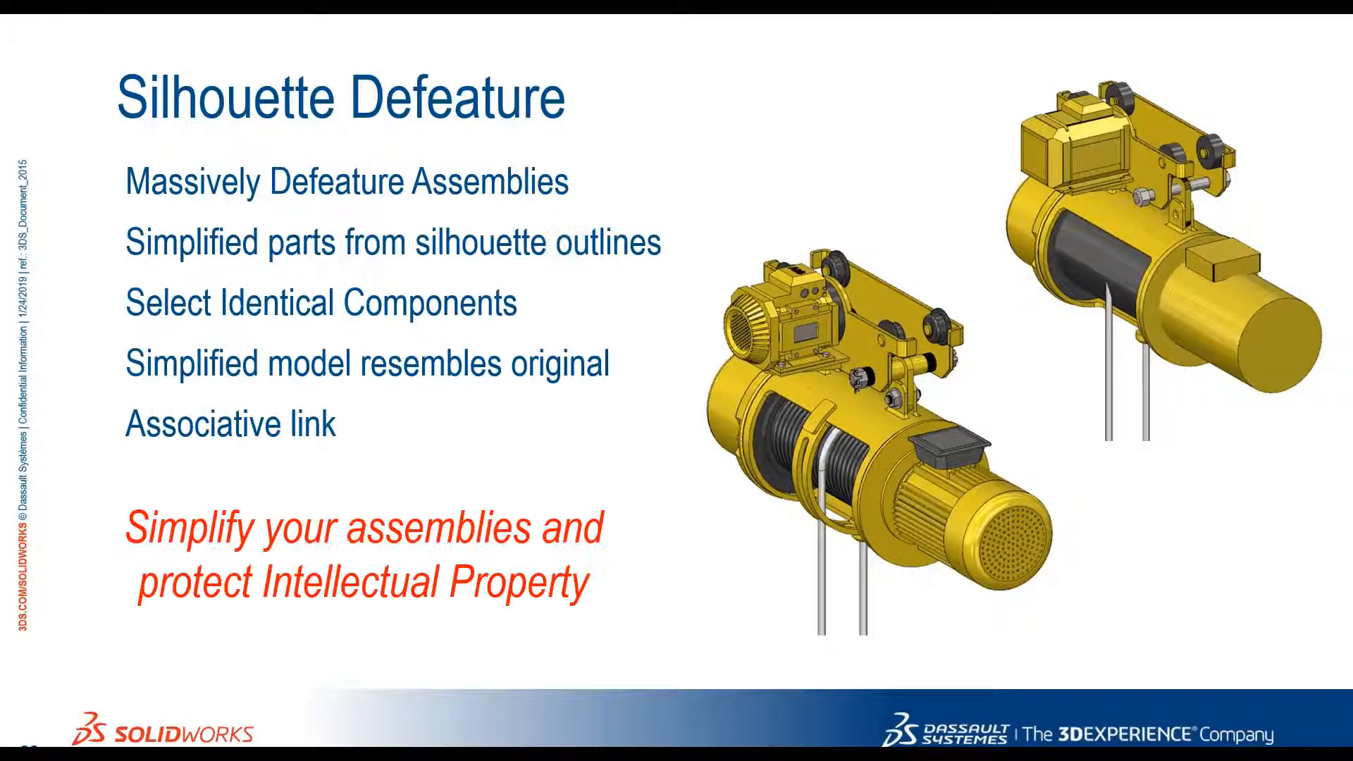